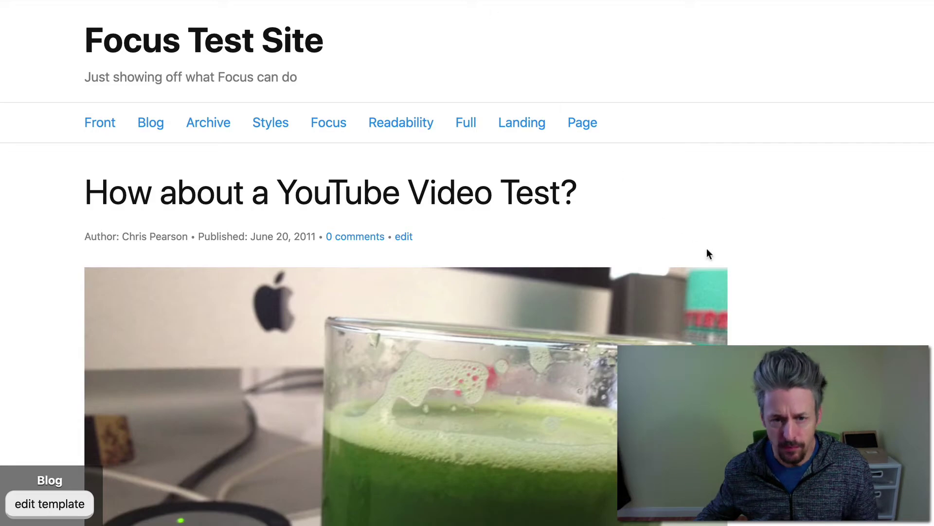
# Open the Styles link (Quick Style Sampler) in a new tab and scroll to its blue headline section
pyautogui.rightClick(269, 118)
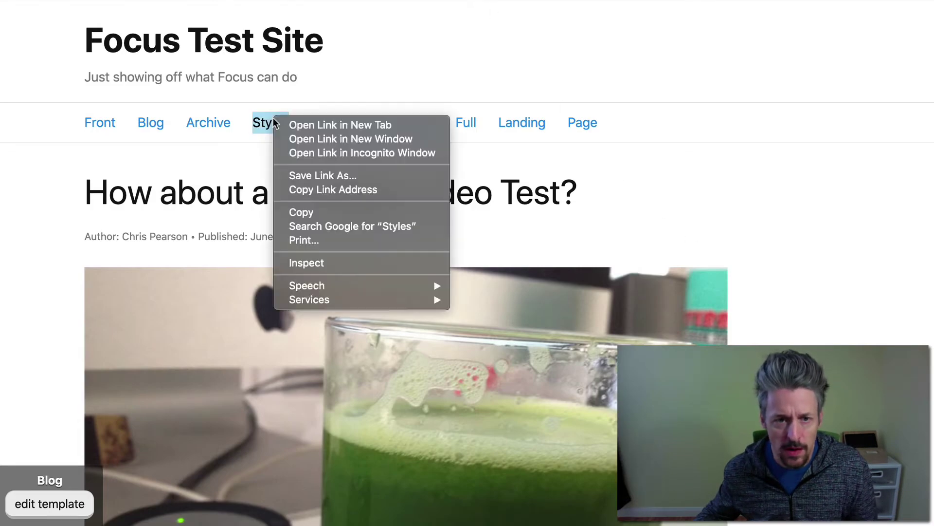
pyautogui.click(342, 123)
pyautogui.click(645, 8)
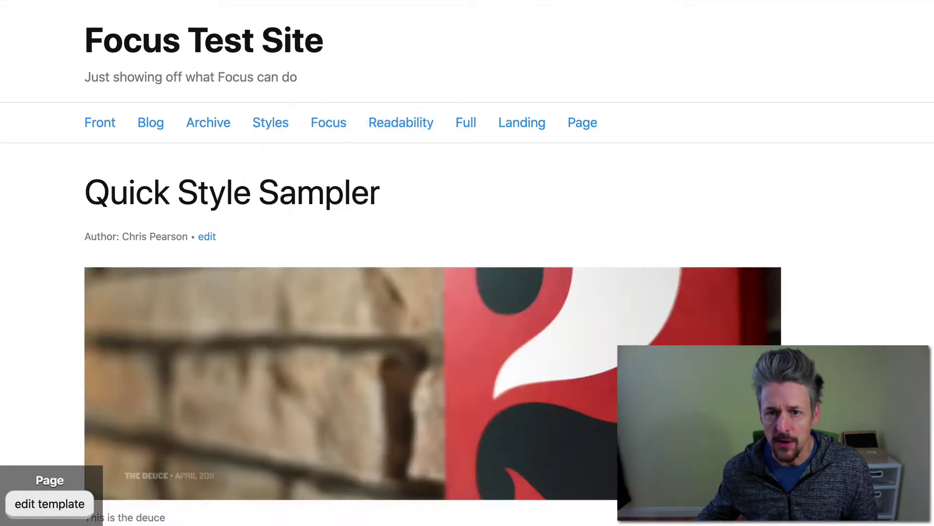
pyautogui.scroll(-5, 742, 185)
pyautogui.scroll(-4, 742, 185)
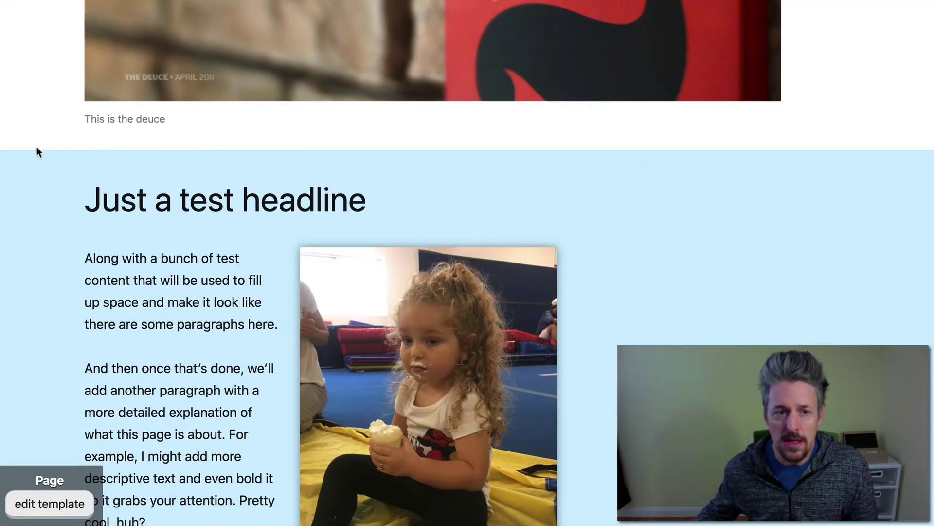
pyautogui.scroll(-4, 924, 188)
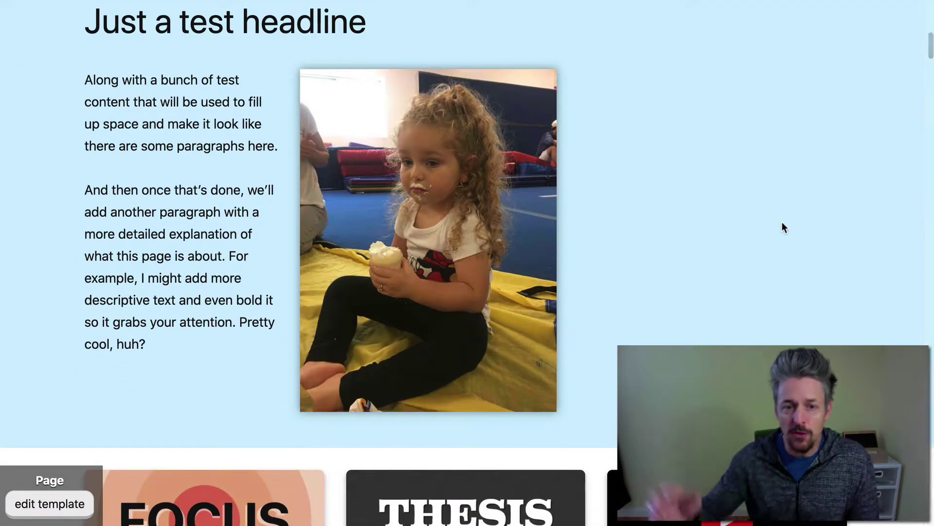
pyautogui.scroll(1, 632, 273)
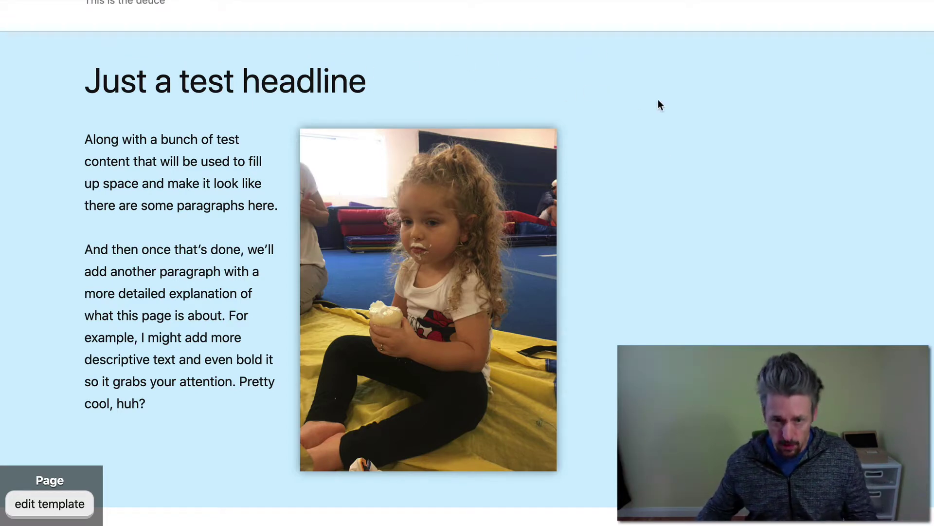
# Load diythemes.com/focus/docs in a new browser tab
pyautogui.press('super+t')
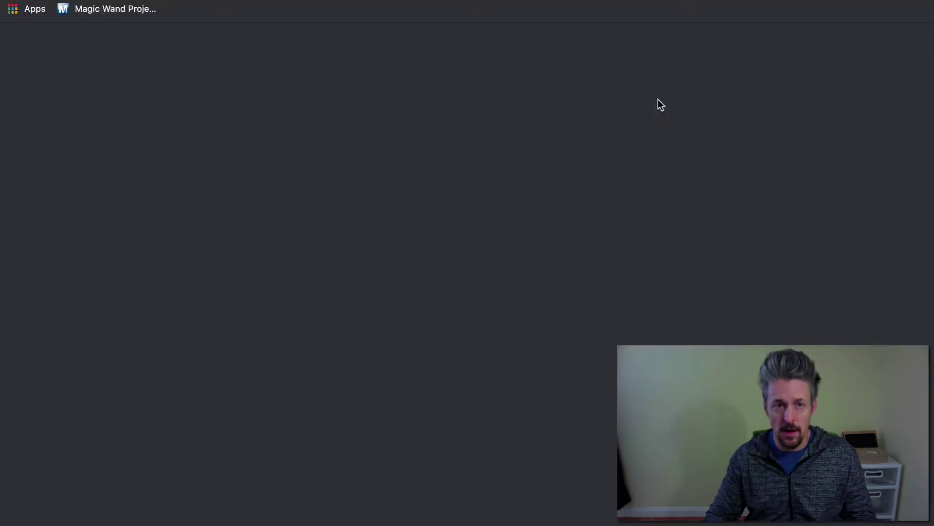
pyautogui.write('diythemes.com/focus/do')
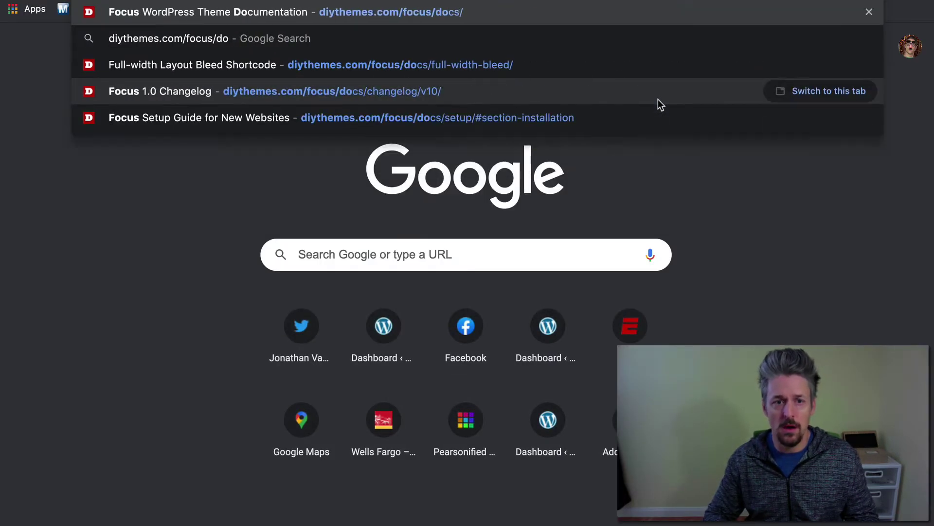
pyautogui.press('Return')
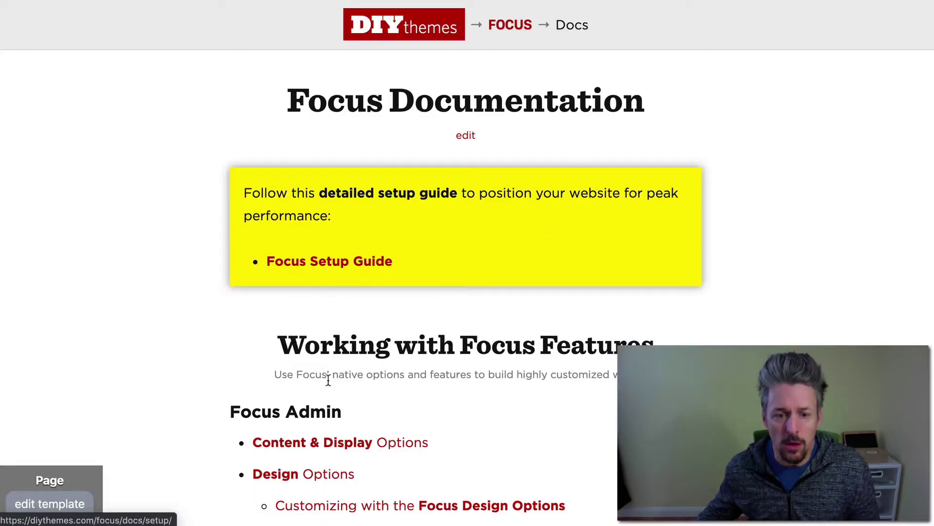
pyautogui.scroll(-3, 329, 330)
pyautogui.scroll(-4, 389, 418)
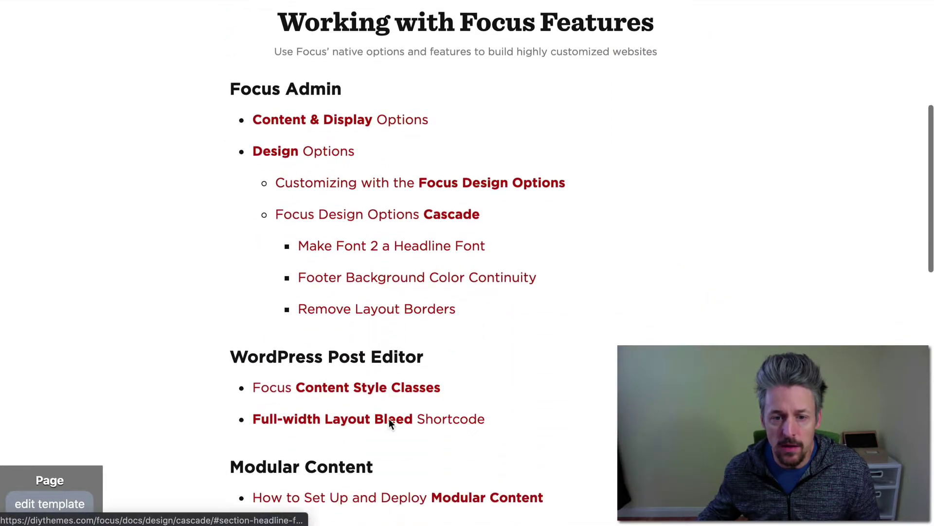
# Open the Full-width Layout Bleed Shortcode doc and browse its Red and Salmon colour examples
pyautogui.click(377, 396)
pyautogui.scroll(-15, 435, 369)
pyautogui.scroll(-15, 435, 370)
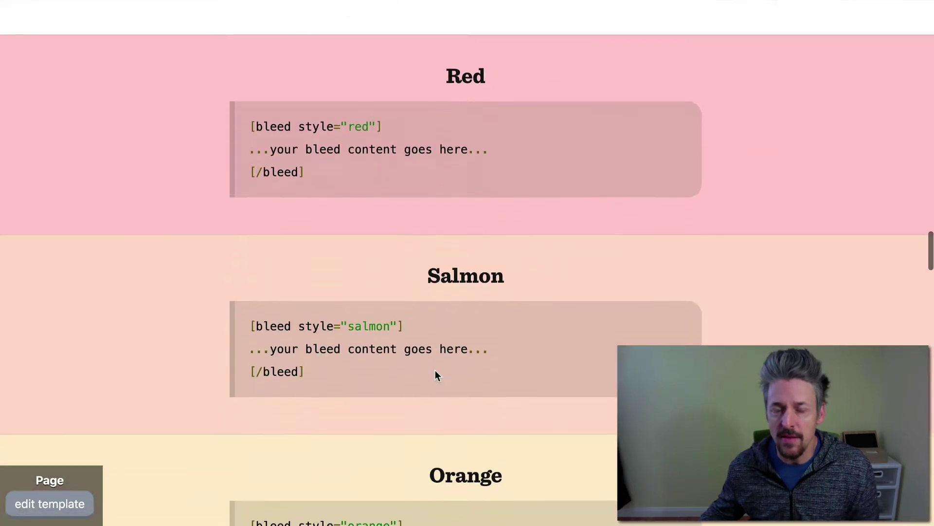
pyautogui.scroll(-7, 503, 212)
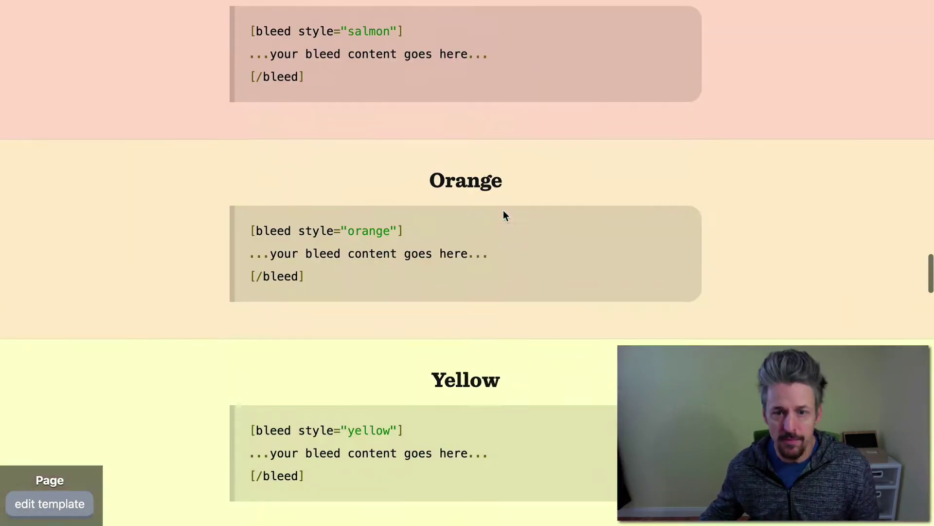
pyautogui.scroll(-4, 499, 304)
pyautogui.scroll(-20, 500, 306)
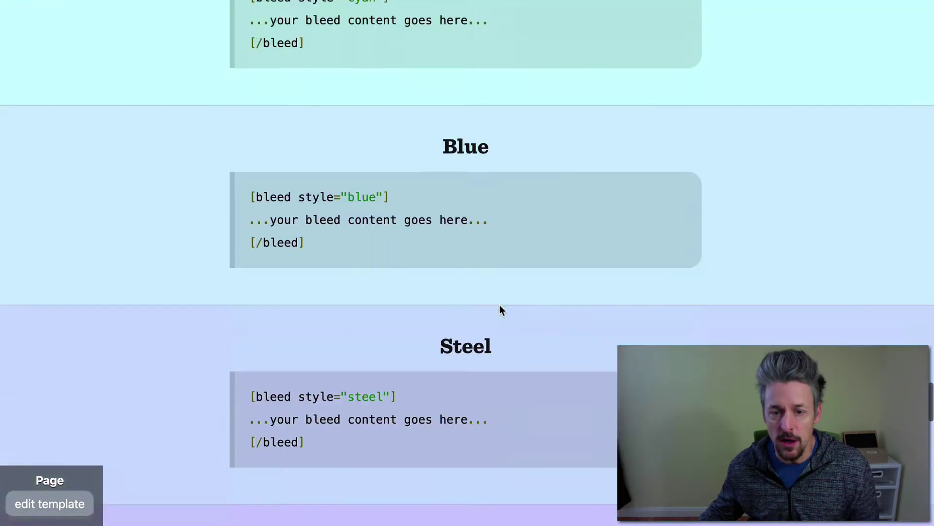
pyautogui.scroll(-10, 501, 307)
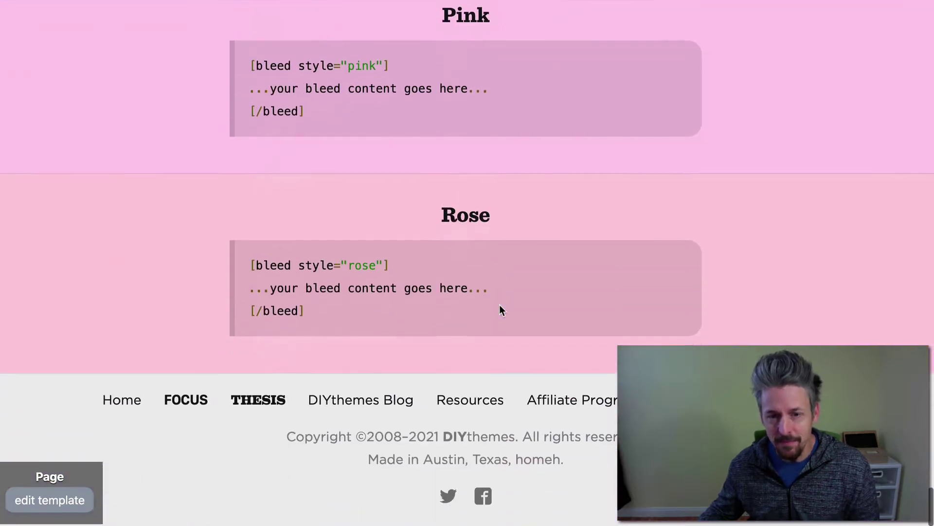
pyautogui.scroll(20, 500, 307)
pyautogui.scroll(20, 499, 304)
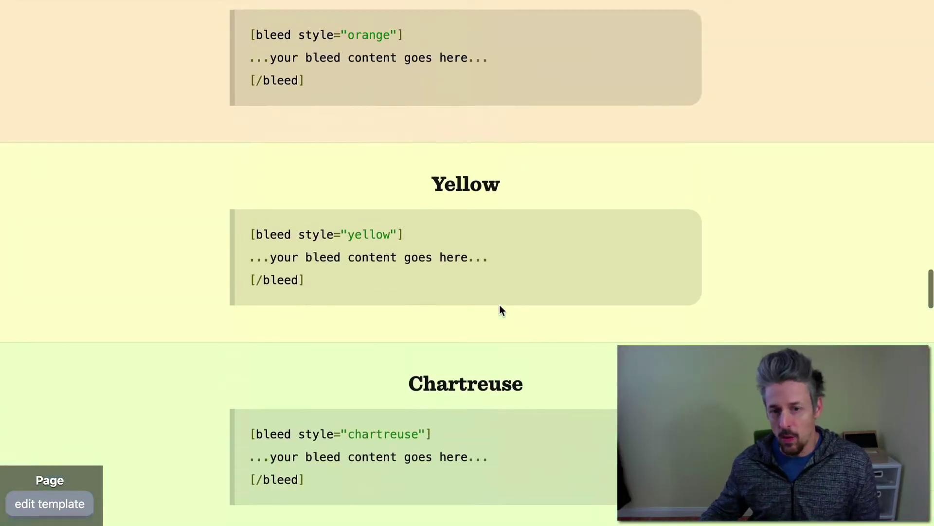
pyautogui.scroll(-7, 499, 304)
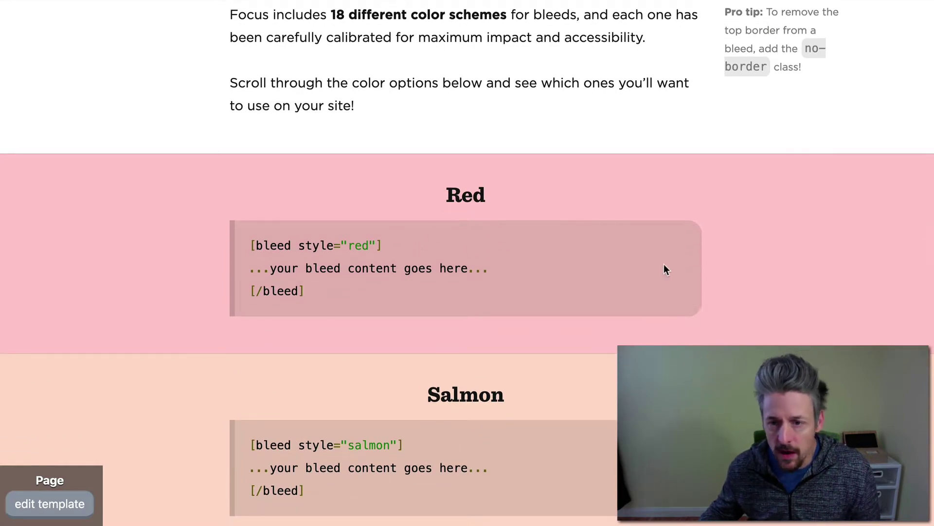
pyautogui.scroll(-4, 697, 298)
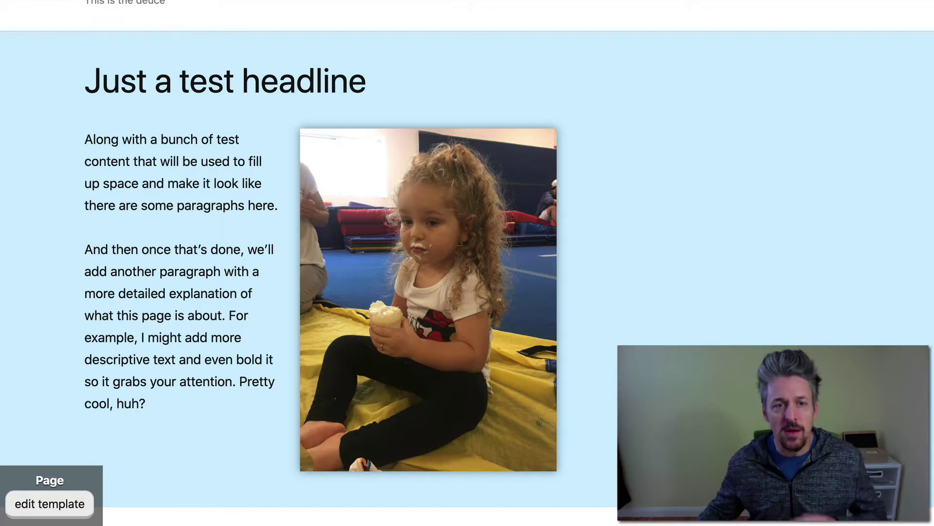
# Go to phpwn.com/bleed, view the Bleed Test page's coloured sections, and reload it
pyautogui.press('super+l')
pyautogui.write('bleed')
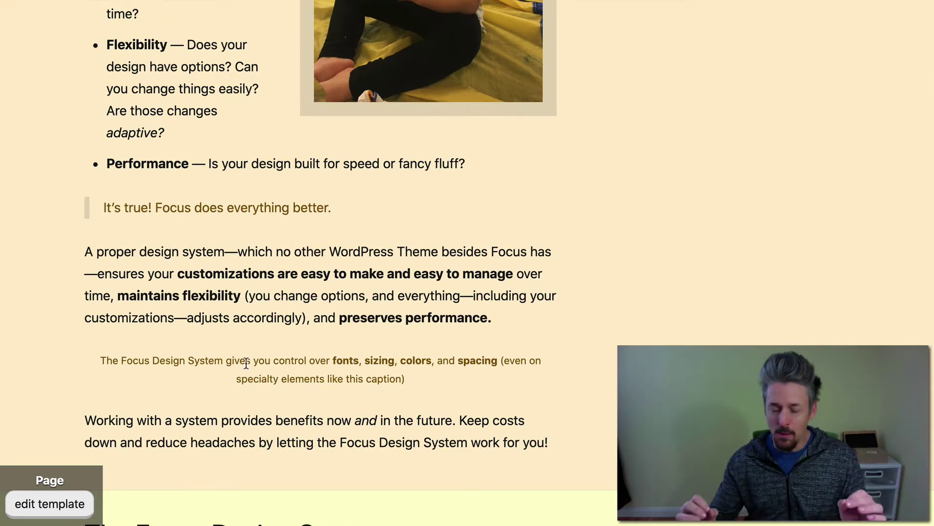
pyautogui.scroll(-9, 396, 394)
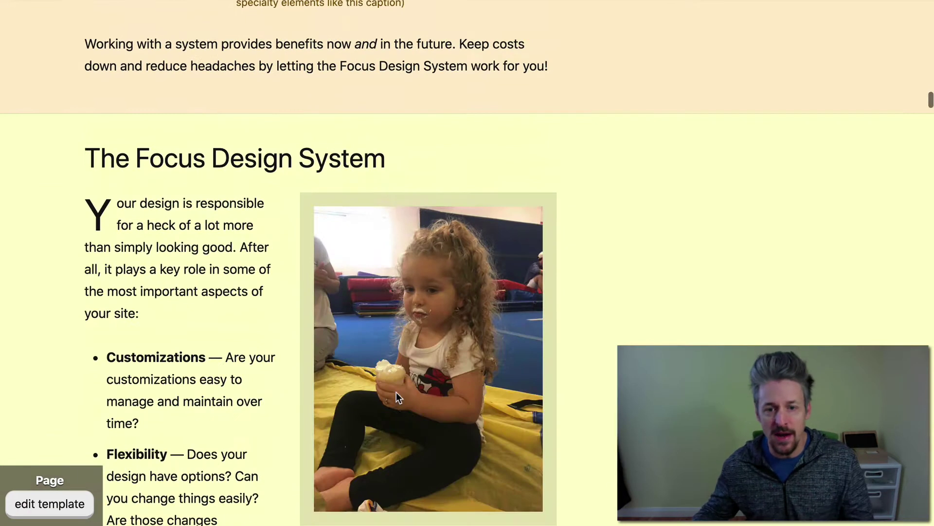
pyautogui.scroll(-3, 396, 393)
pyautogui.scroll(7, 272, 151)
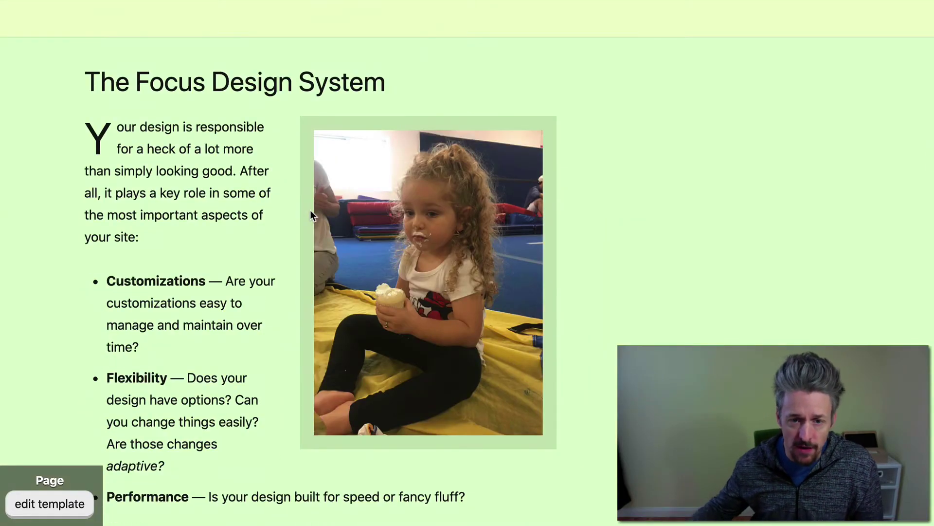
pyautogui.hotkey('ctrl', 'r')
pyautogui.scroll(-2, 311, 214)
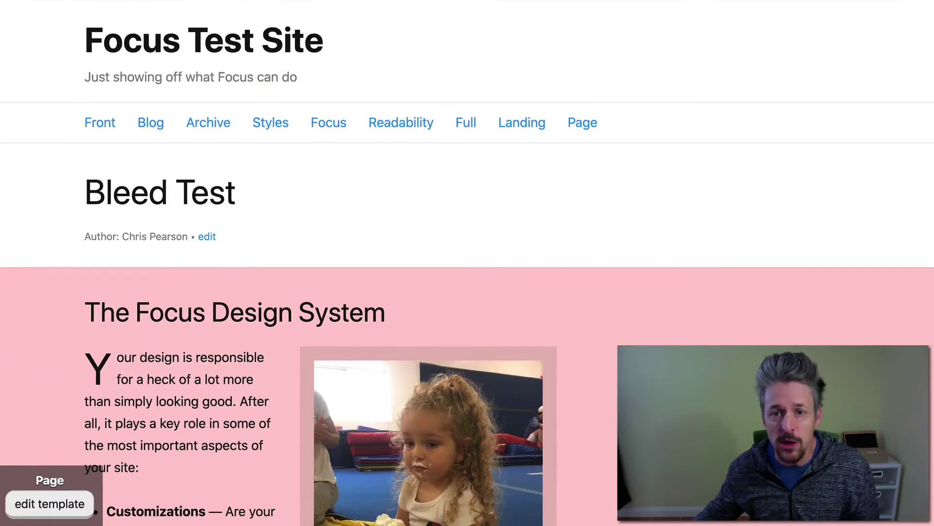
# Navigate back through history to the Quick Style Sampler page
pyautogui.press('super+Left')
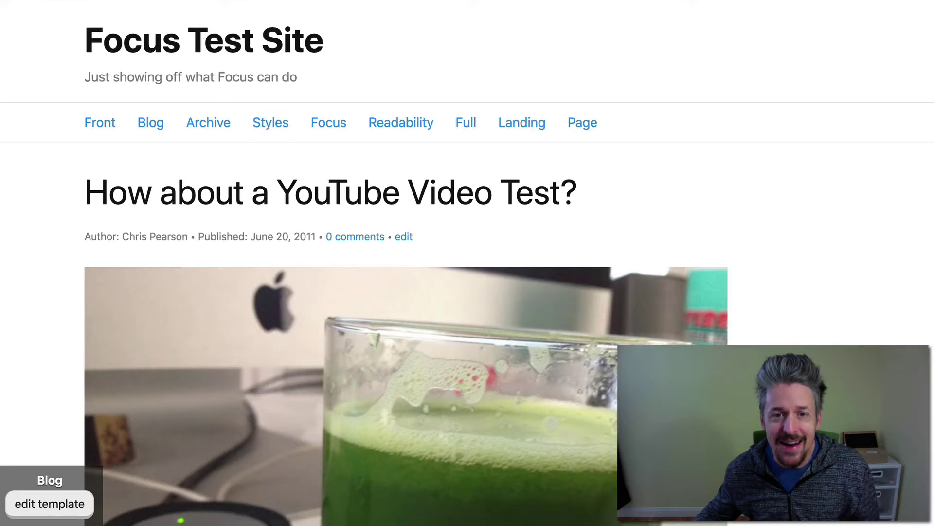
pyautogui.press('super+Right')
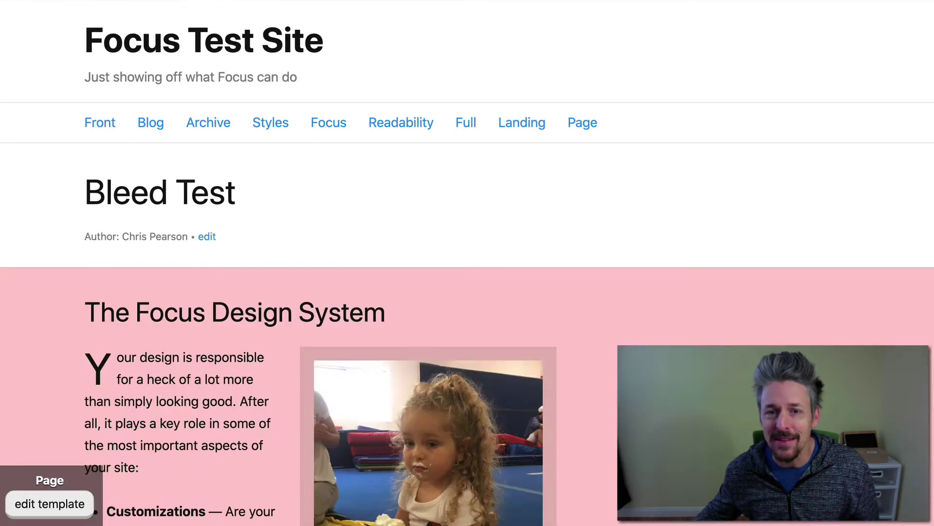
pyautogui.press('super+Left')
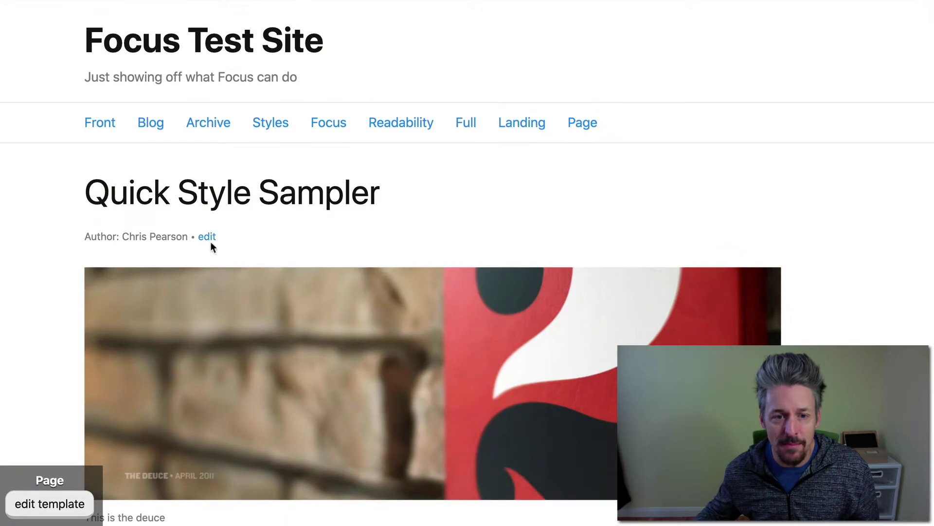
# Edit Quick Style Sampler, preview it live, then put the caret before [bleed style="blue"]
pyautogui.click(208, 239)
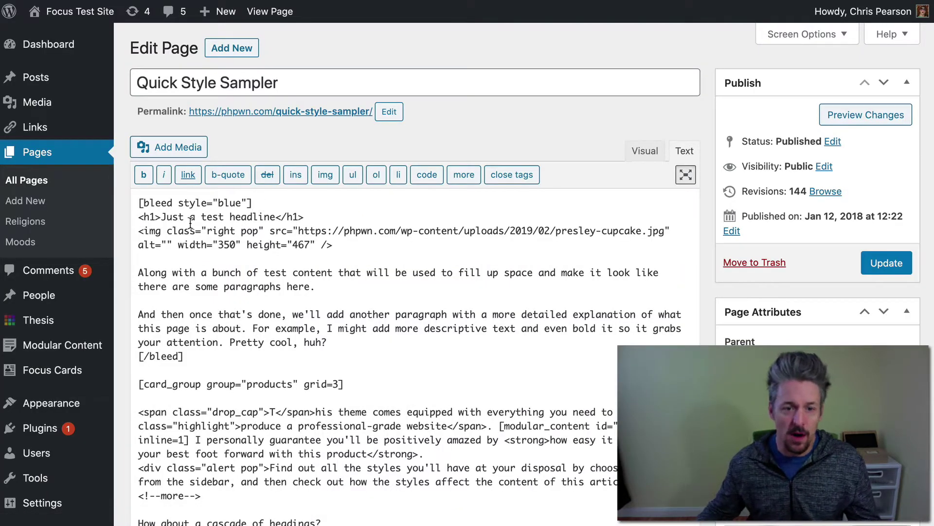
pyautogui.click(270, 111)
pyautogui.scroll(-10, 345, 316)
pyautogui.scroll(10, 292, 430)
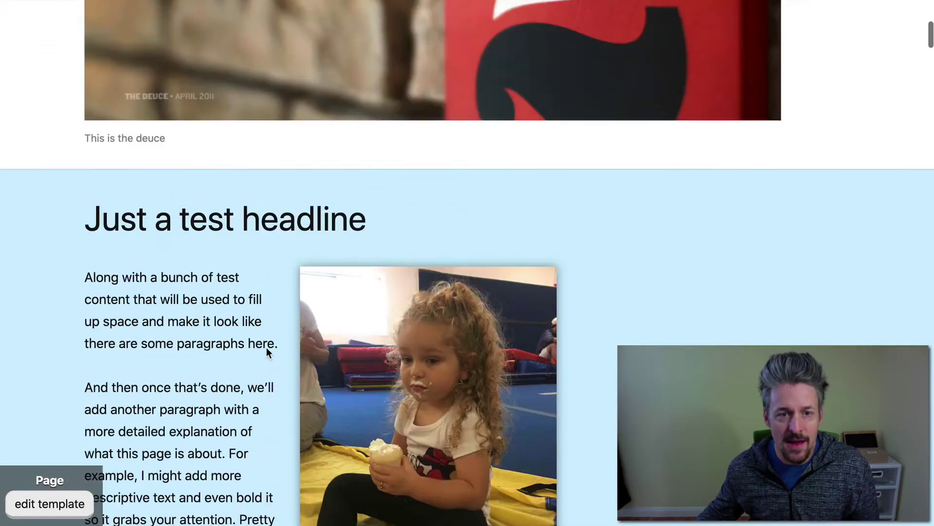
pyautogui.click(207, 188)
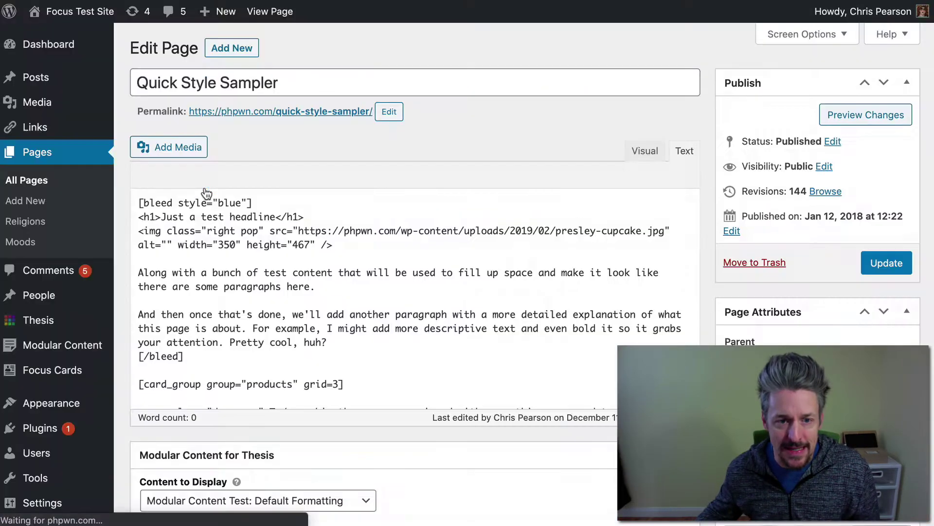
pyautogui.click(138, 201)
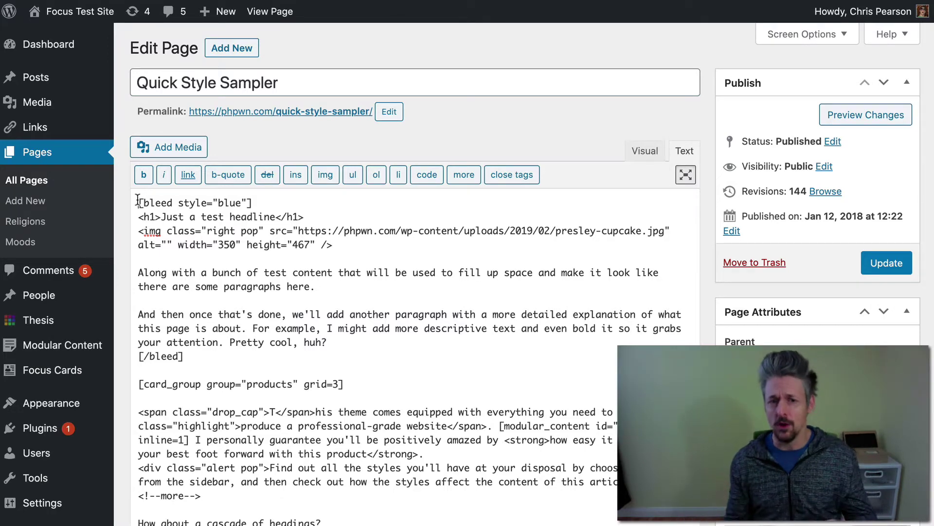
# Add a [my_shortcode] line above the blue bleed shortcode in the Text editor
pyautogui.press('Return')
pyautogui.press('Return')
pyautogui.click(139, 201)
pyautogui.write('[')
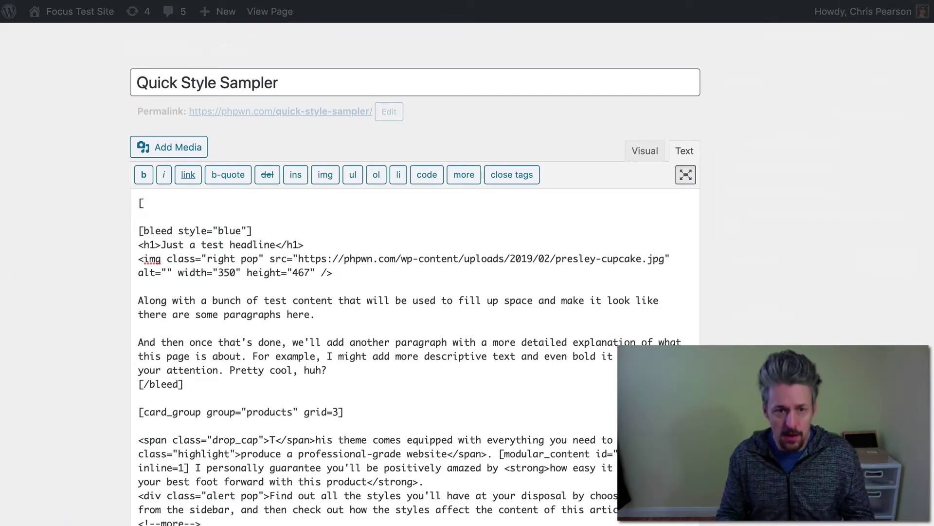
pyautogui.write('my_shortco')
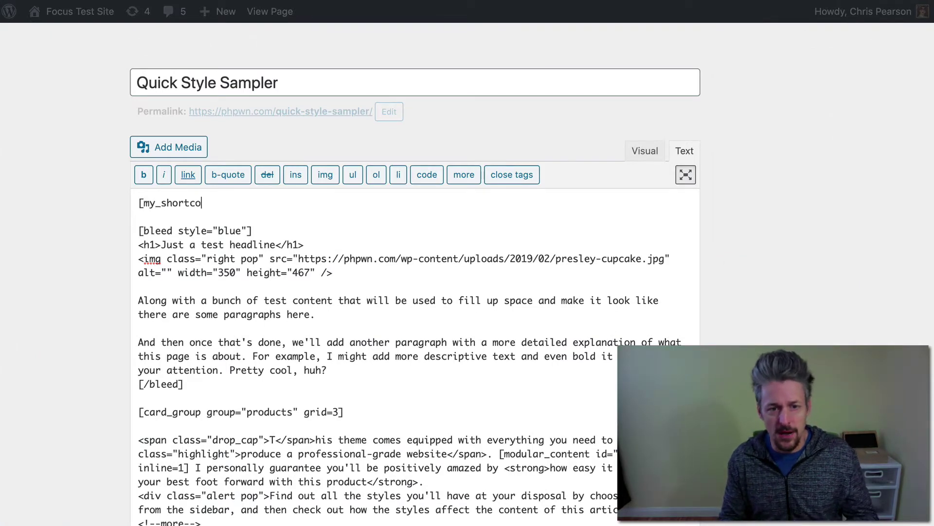
pyautogui.write('de]')
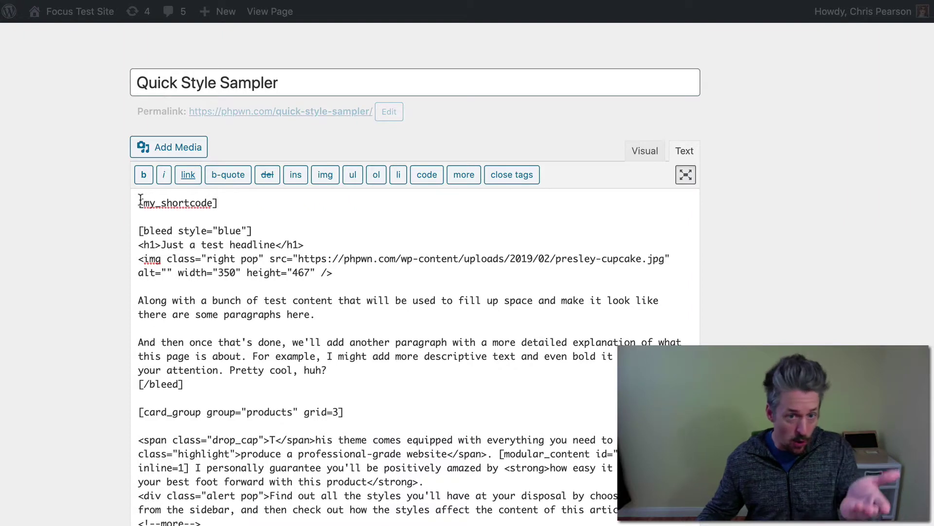
pyautogui.moveTo(140, 200); pyautogui.dragTo(236, 200)
pyautogui.click(238, 200)
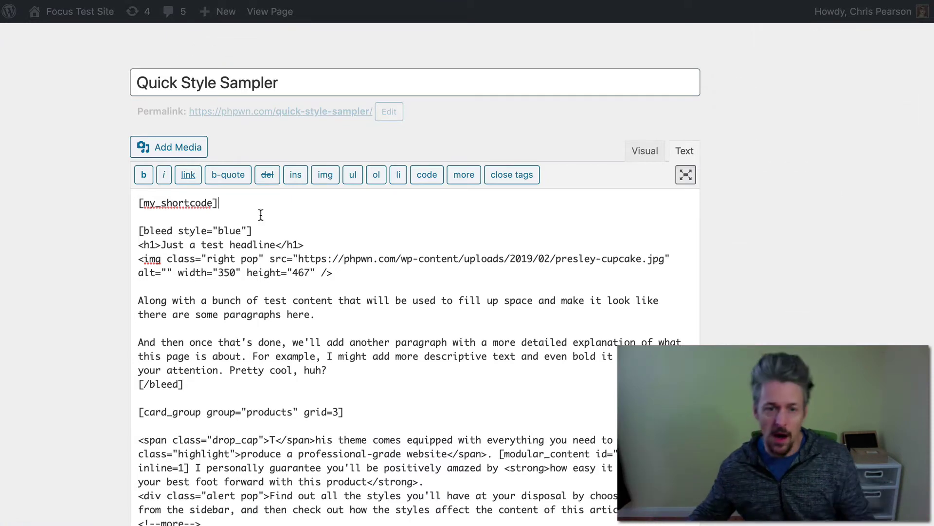
pyautogui.moveTo(144, 203); pyautogui.dragTo(215, 203)
pyautogui.click(215, 203)
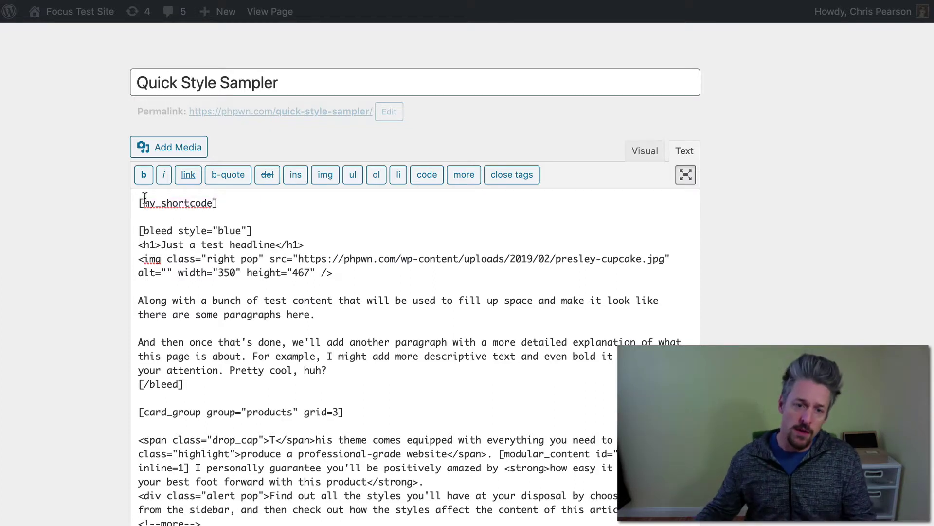
# Check the bleed opening and closing tags, then delete the [my_shortcode] line
pyautogui.moveTo(137, 202); pyautogui.dragTo(256, 201)
pyautogui.moveTo(136, 201); pyautogui.dragTo(229, 201)
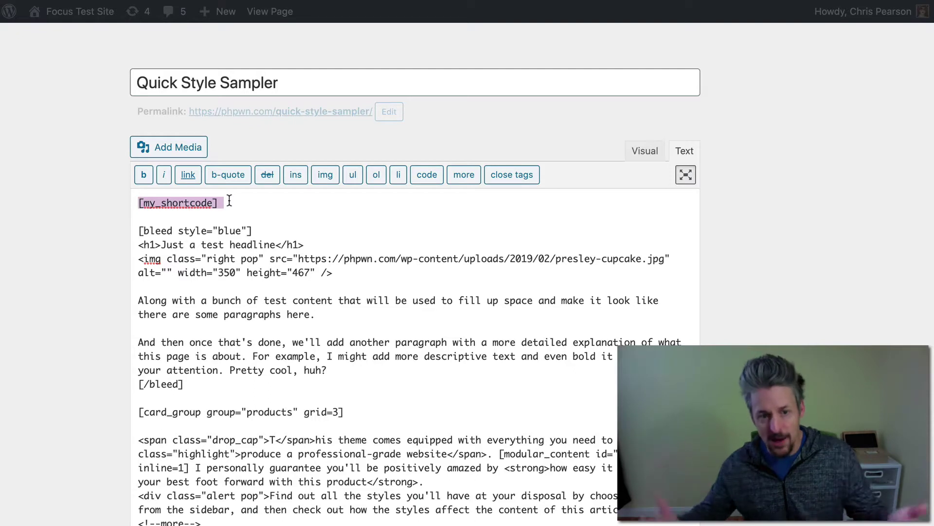
pyautogui.click(229, 201)
pyautogui.moveTo(144, 201); pyautogui.dragTo(190, 197)
pyautogui.click(190, 197)
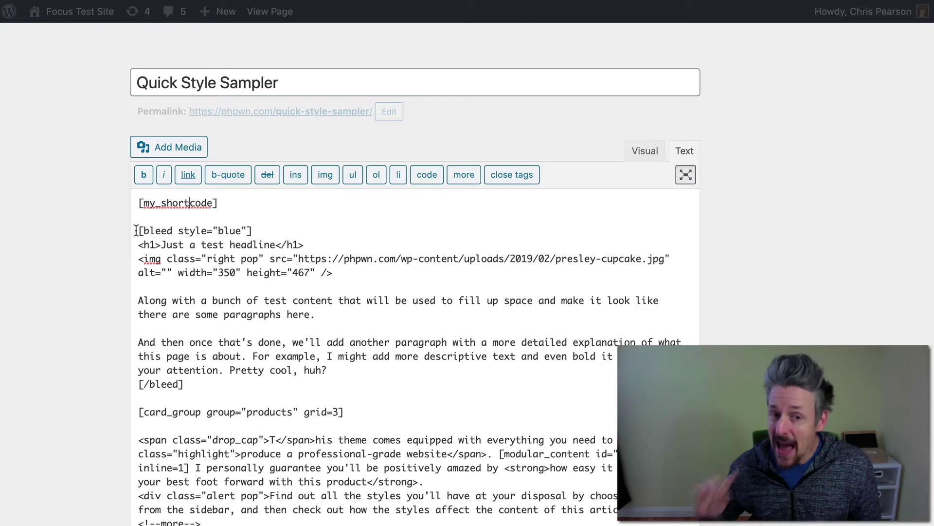
pyautogui.moveTo(137, 231); pyautogui.dragTo(286, 230)
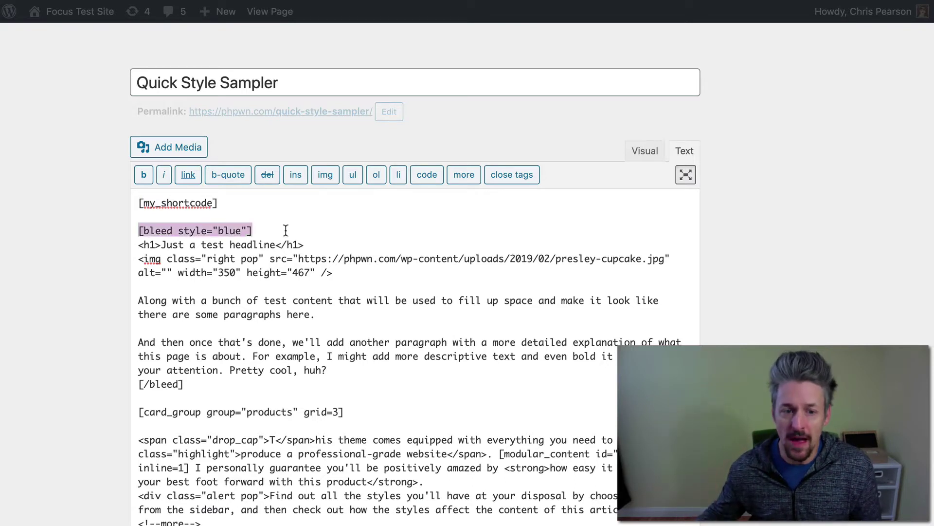
pyautogui.moveTo(135, 384); pyautogui.dragTo(201, 384)
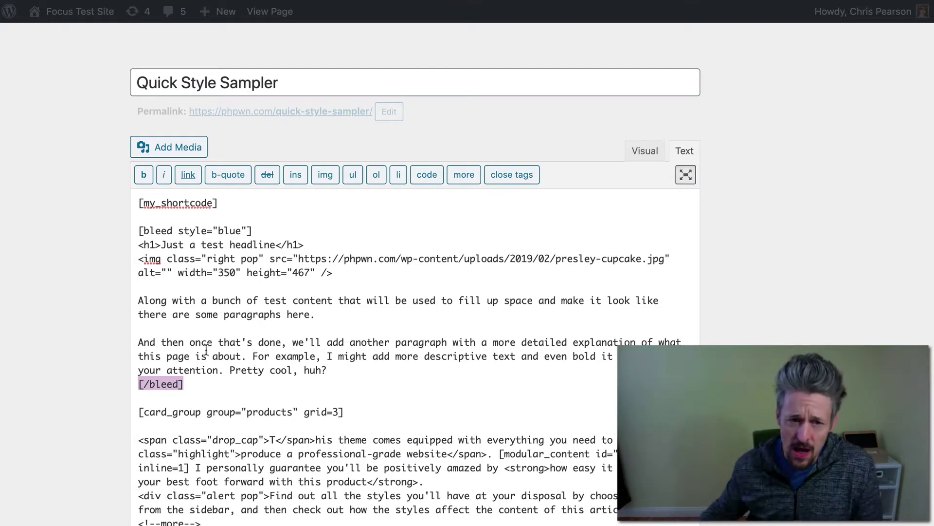
pyautogui.moveTo(140, 203); pyautogui.dragTo(290, 203)
pyautogui.press('BackSpace')
pyautogui.press('BackSpace')
pyautogui.press('BackSpace')
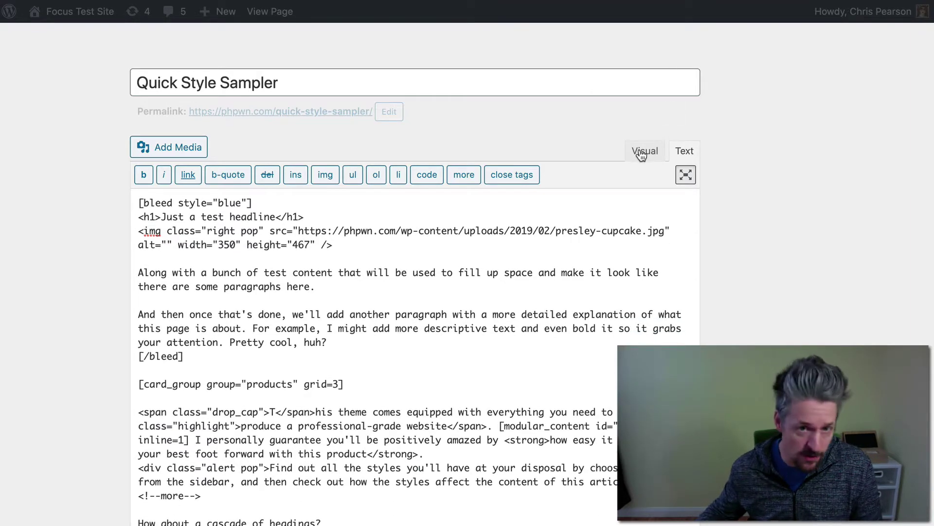
# In the Visual view, locate the opening bleed shortcode and the closing [/bleed] tag
pyautogui.click(641, 152)
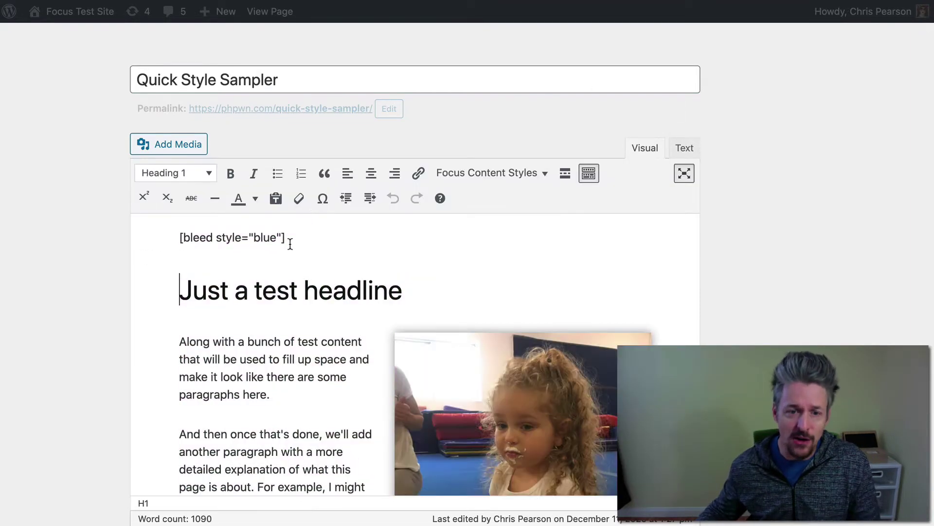
pyautogui.click(279, 238)
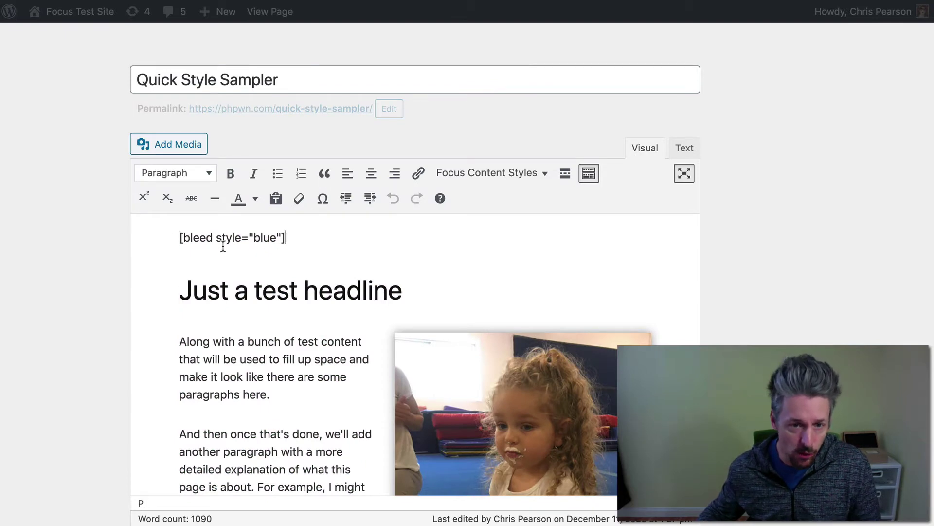
pyautogui.scroll(-6, 228, 257)
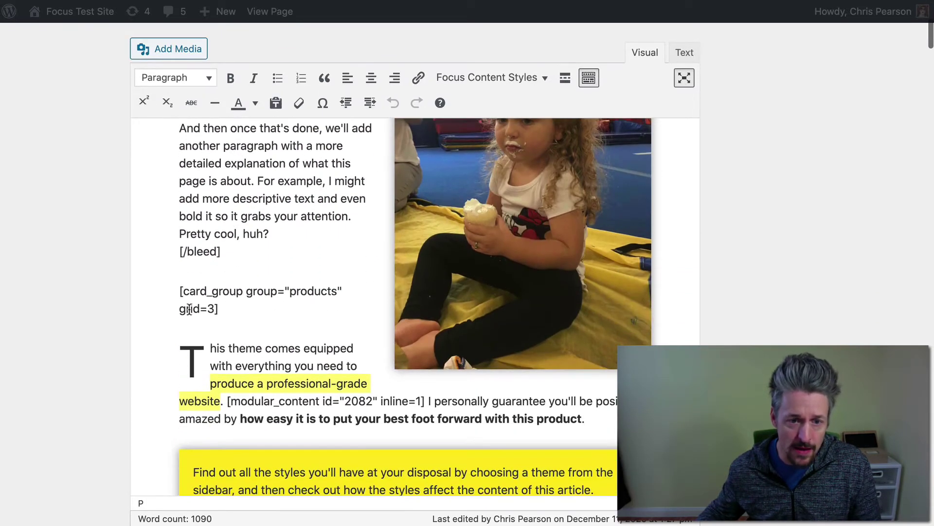
pyautogui.moveTo(180, 250); pyautogui.dragTo(235, 248)
pyautogui.click(237, 248)
pyautogui.scroll(2, 238, 248)
pyautogui.scroll(3, 238, 248)
pyautogui.scroll(-1, 239, 256)
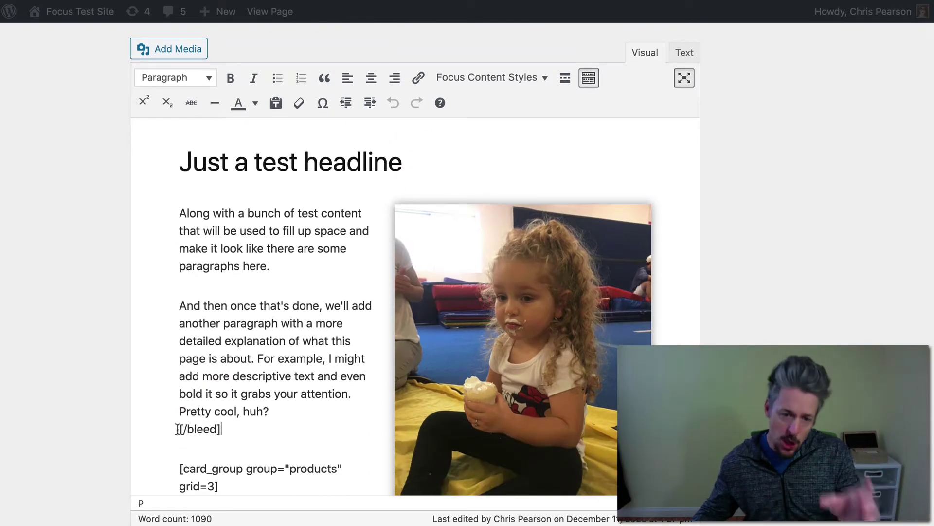
pyautogui.moveTo(181, 429); pyautogui.dragTo(222, 429)
pyautogui.click(217, 429)
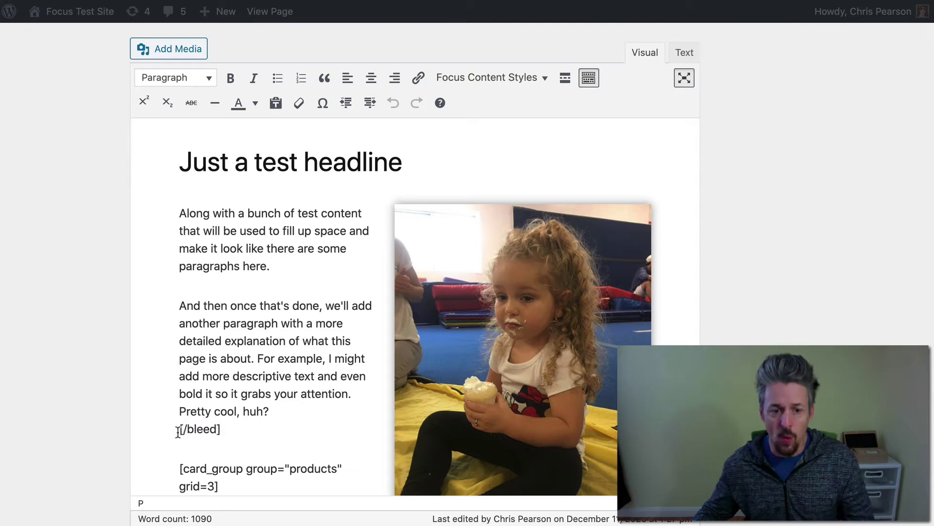
pyautogui.scroll(3, 282, 91)
# Check the live page's blue full-width bleed in a new tab, then return to the editor
pyautogui.rightClick(303, 117)
pyautogui.click(341, 121)
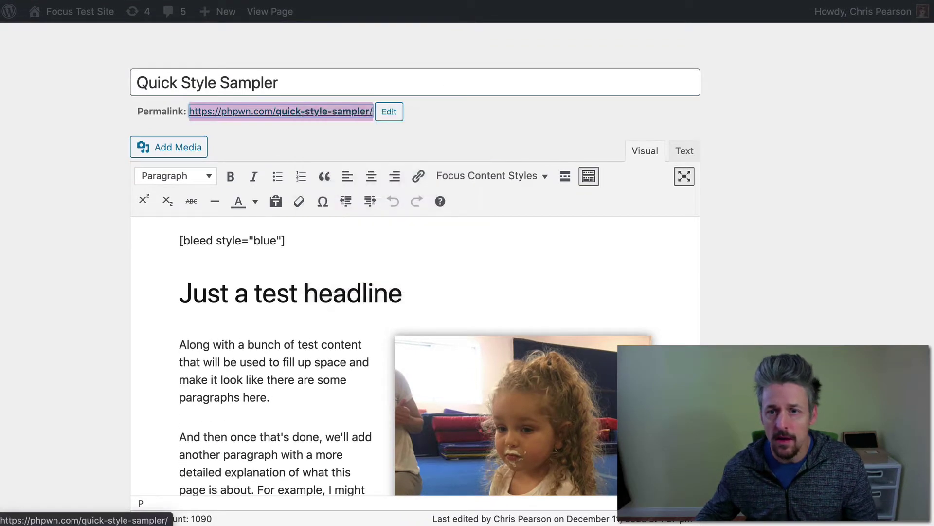
pyautogui.hotkey('ctrl', 'Tab')
pyautogui.scroll(-6, 563, 238)
pyautogui.scroll(-5, 563, 241)
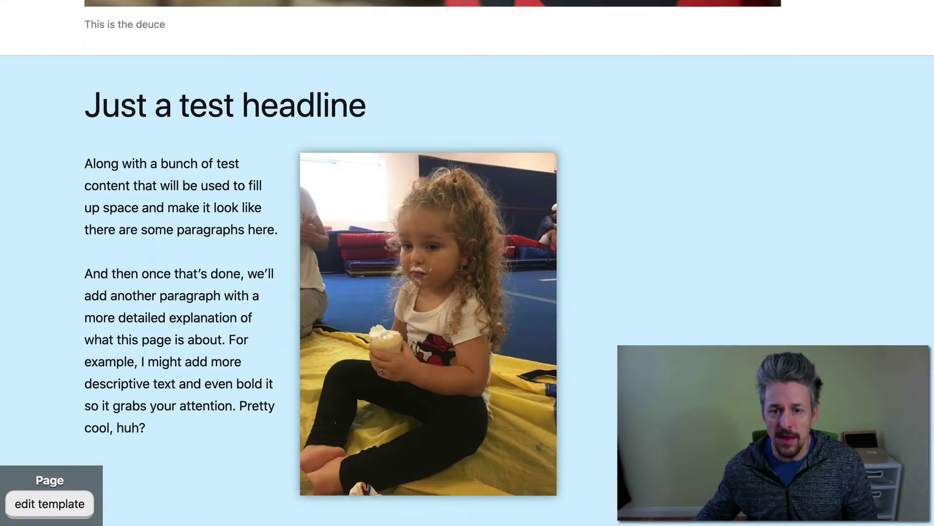
pyautogui.scroll(3, 788, 170)
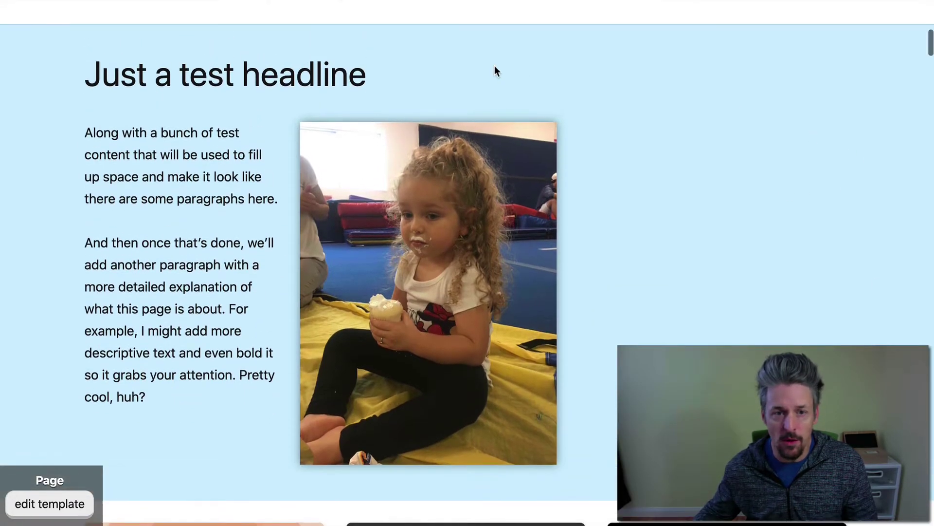
pyautogui.hotkey('ctrl', 'shift', 'Tab')
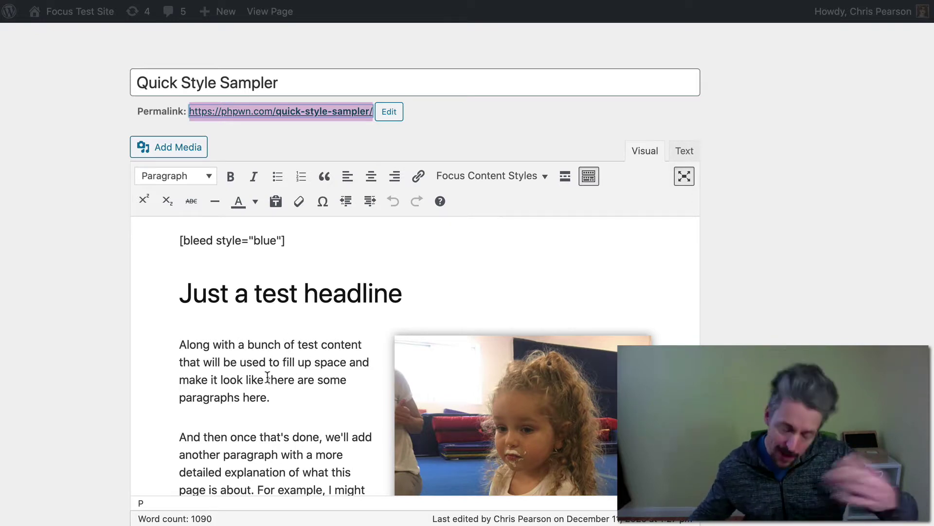
pyautogui.click(181, 243)
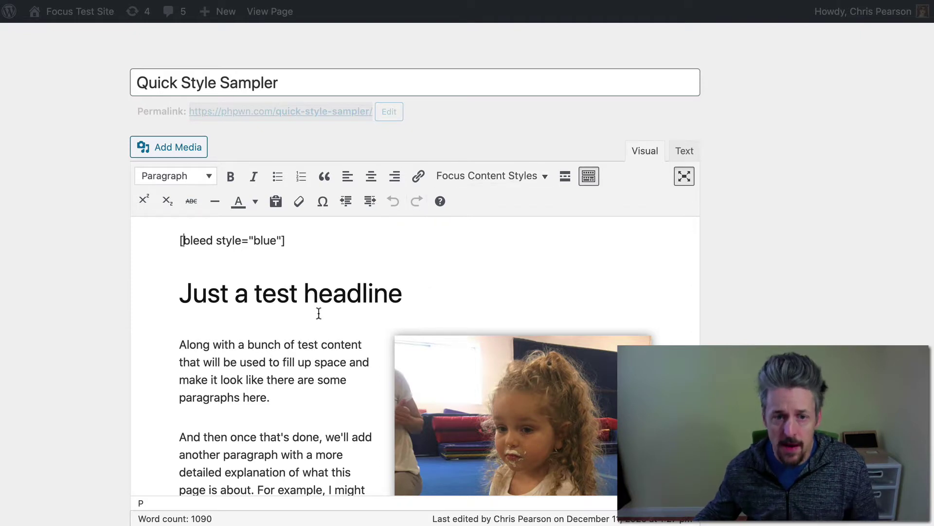
# In the Text view, type ']' after [bleed and then remove it, leaving the shortcode unchanged
pyautogui.click(679, 151)
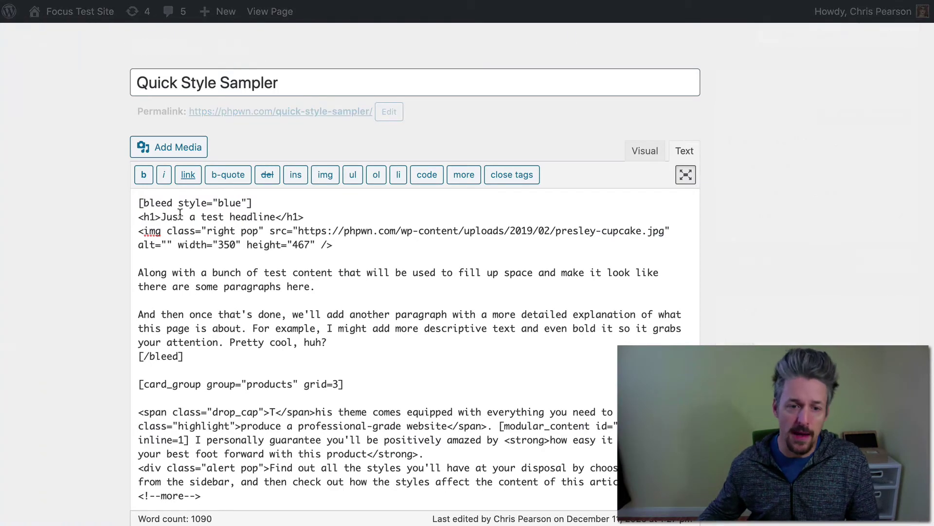
pyautogui.click(176, 202)
pyautogui.write(']')
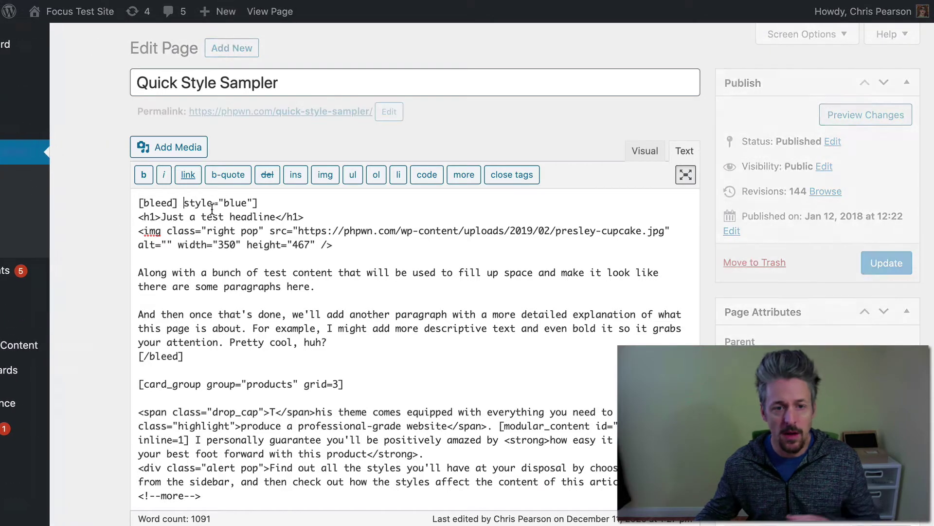
pyautogui.press('BackSpace')
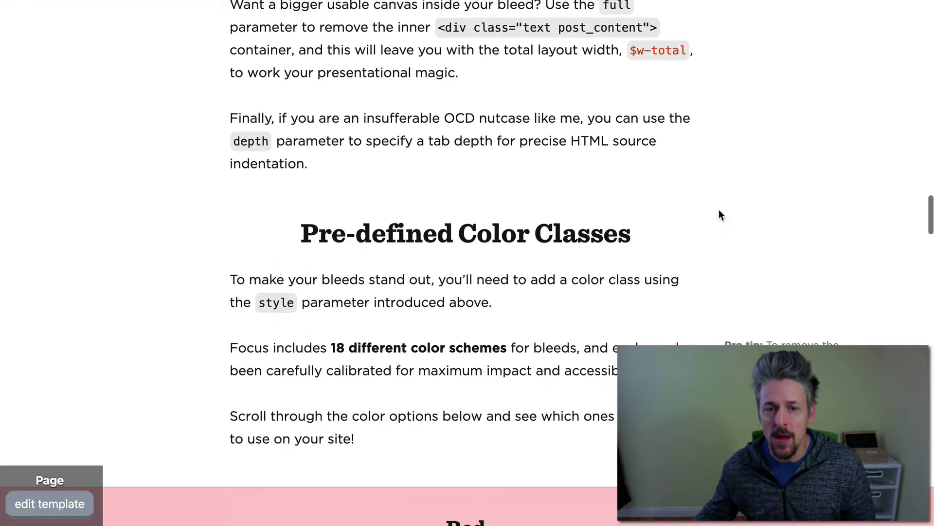
# Scroll through the bleed colour samples from Red through Turquoise down to Rose
pyautogui.scroll(-6, 719, 212)
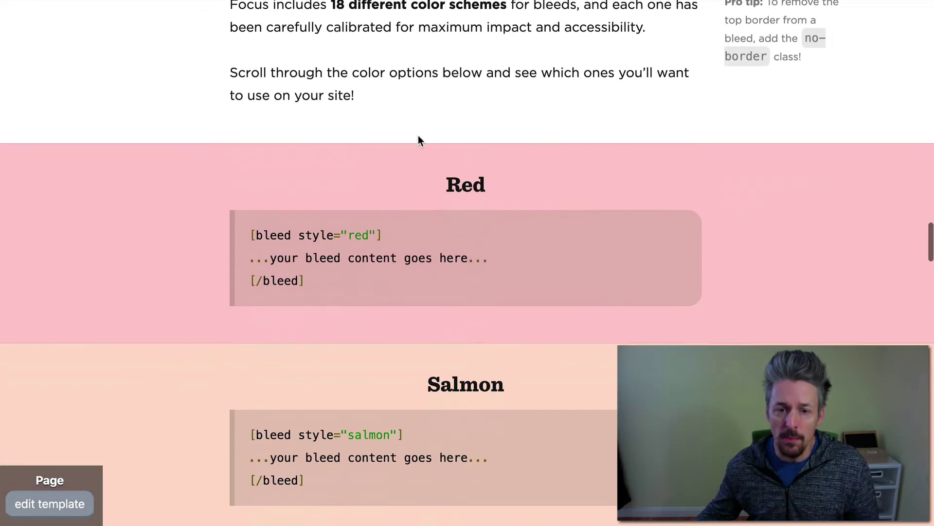
pyautogui.scroll(-3, 489, 349)
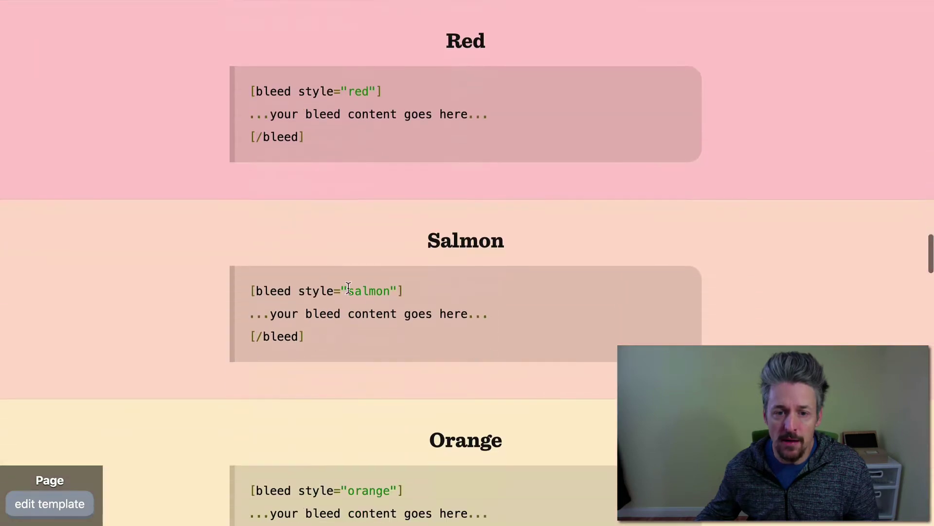
pyautogui.scroll(-5, 398, 358)
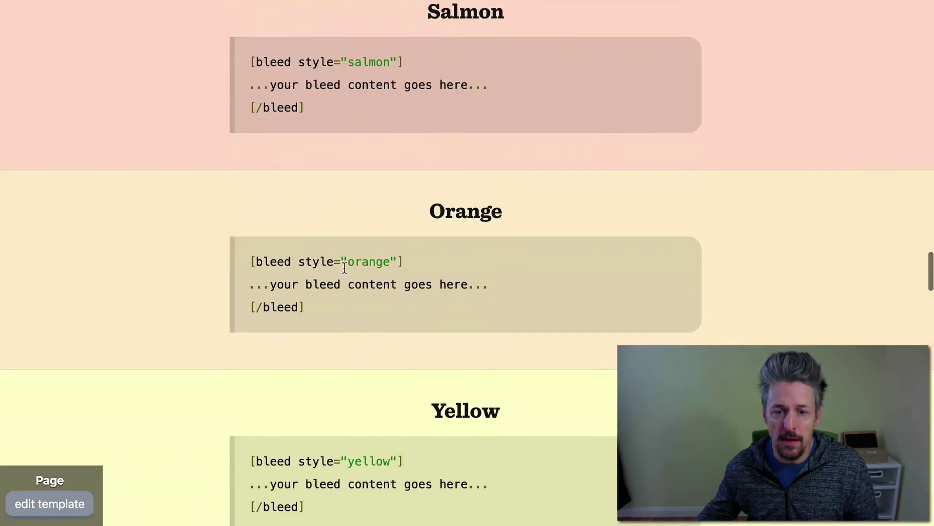
pyautogui.scroll(-4, 405, 269)
pyautogui.scroll(-16, 406, 276)
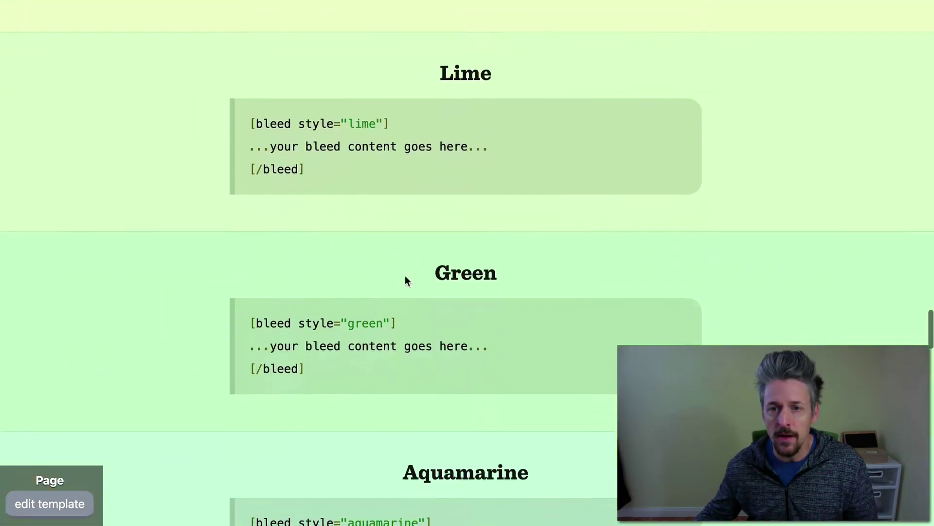
pyautogui.scroll(-7, 404, 275)
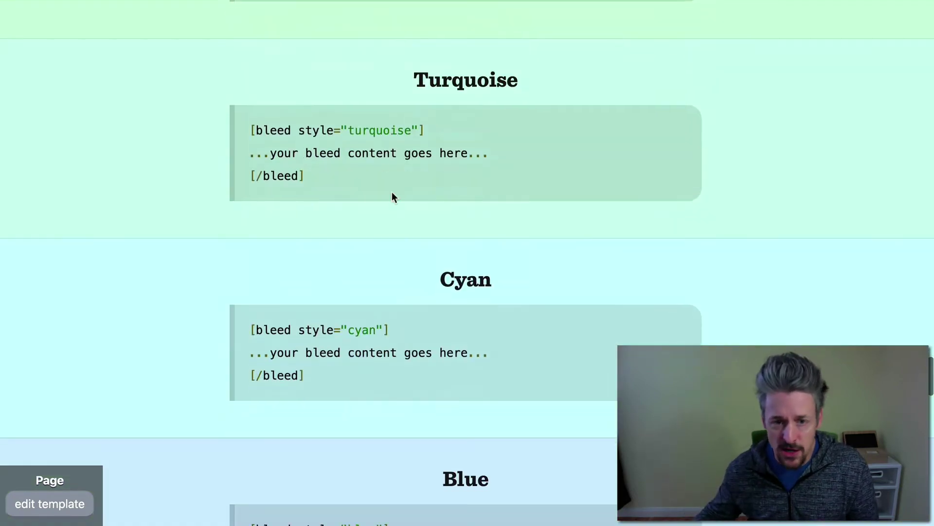
pyautogui.moveTo(347, 131); pyautogui.dragTo(406, 132)
pyautogui.click(411, 193)
pyautogui.scroll(-12, 411, 204)
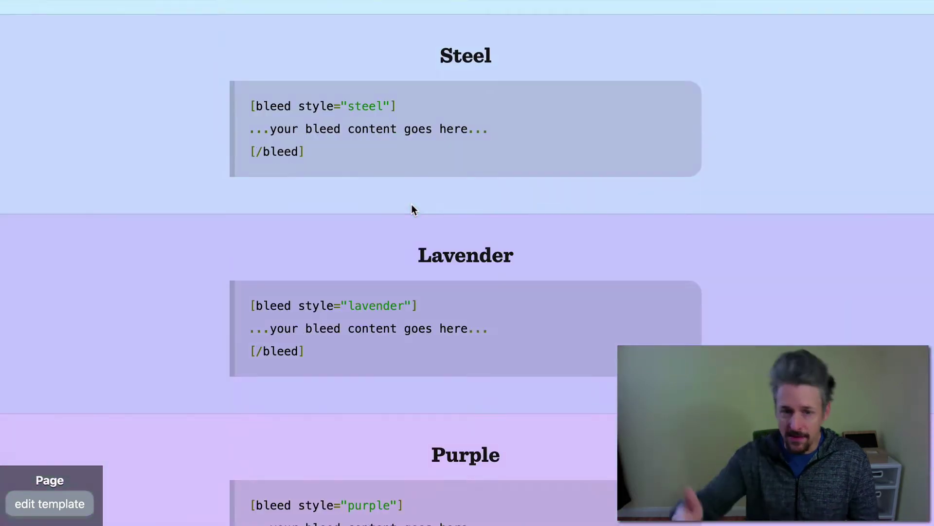
pyautogui.scroll(-9, 412, 205)
pyautogui.scroll(-9, 412, 209)
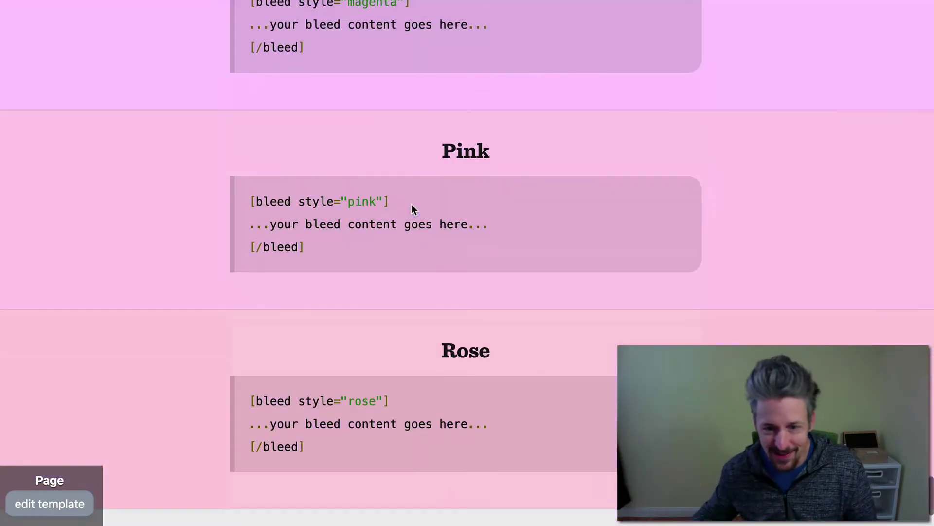
pyautogui.scroll(-3, 411, 209)
pyautogui.scroll(20, 412, 205)
pyautogui.scroll(2, 412, 205)
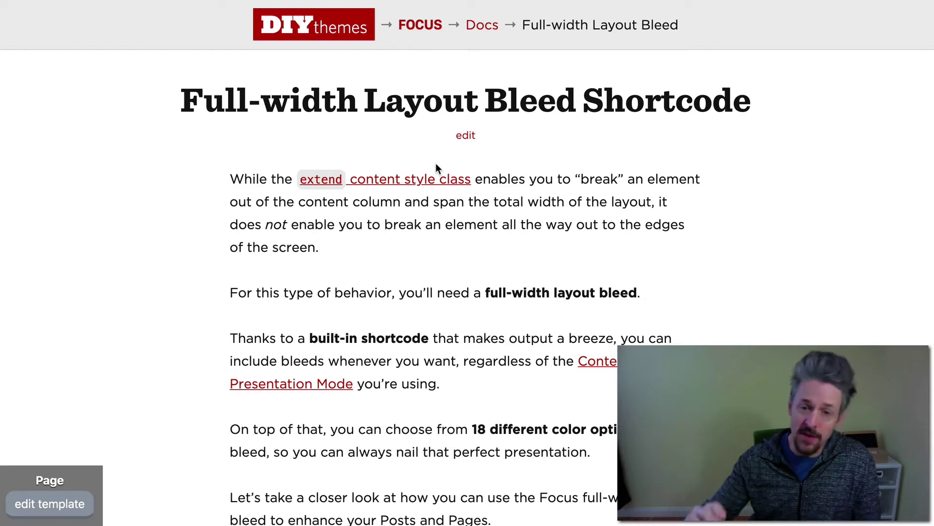
# Reload the Full-width Layout Bleed Shortcode documentation page
pyautogui.scroll(-1, 340, 45)
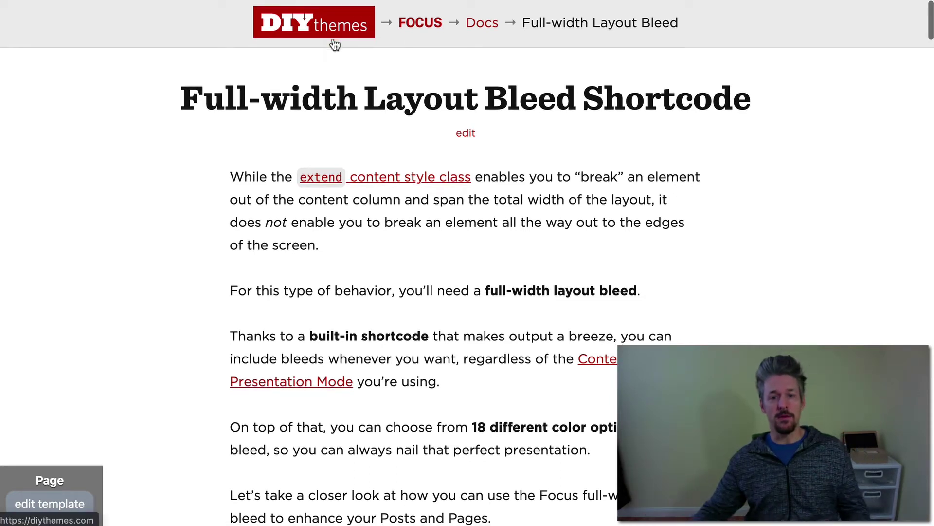
pyautogui.rightClick(334, 45)
pyautogui.click(357, 70)
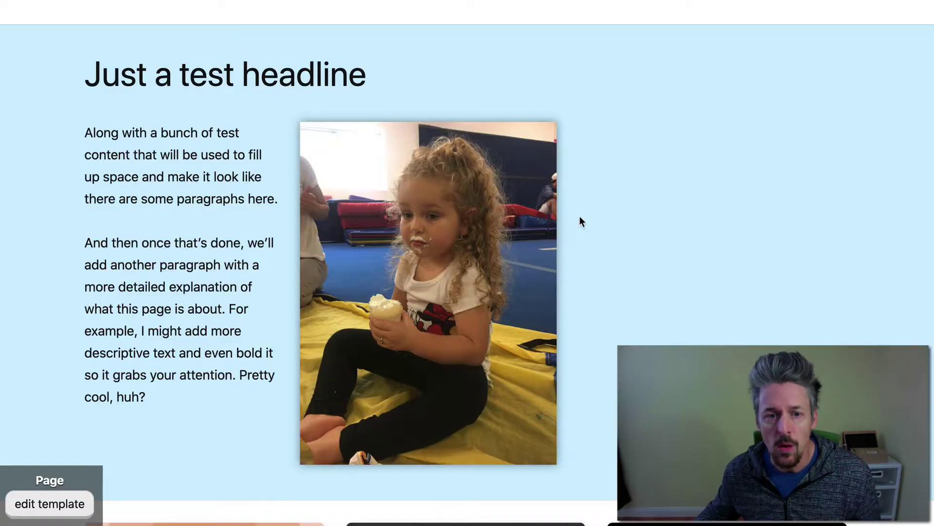
# Read the sidebar note on the live Quick Style Sampler page by highlighting its text
pyautogui.scroll(-15, 579, 216)
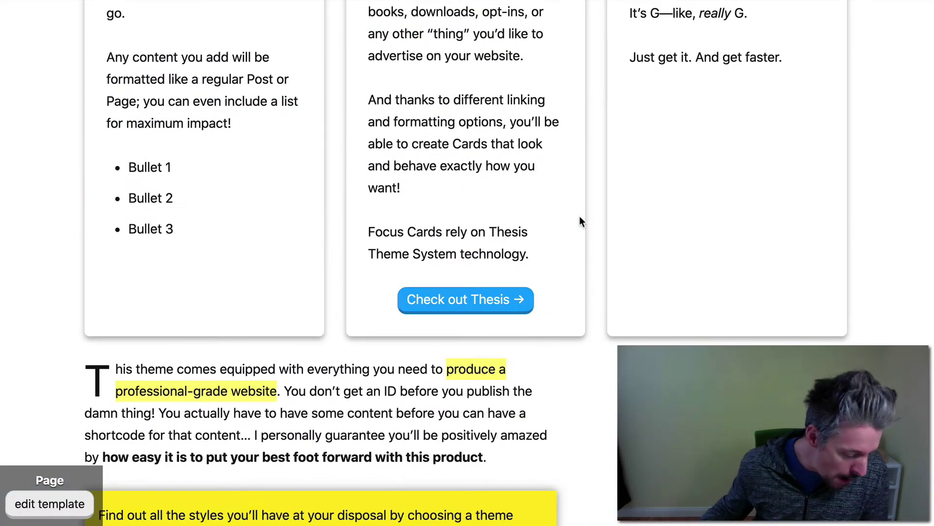
pyautogui.scroll(12, 553, 190)
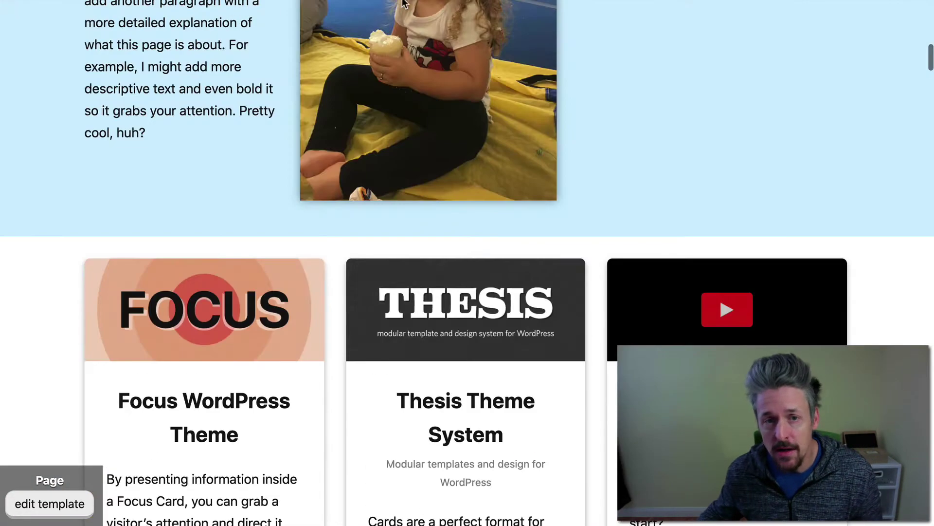
pyautogui.scroll(-15, 650, 308)
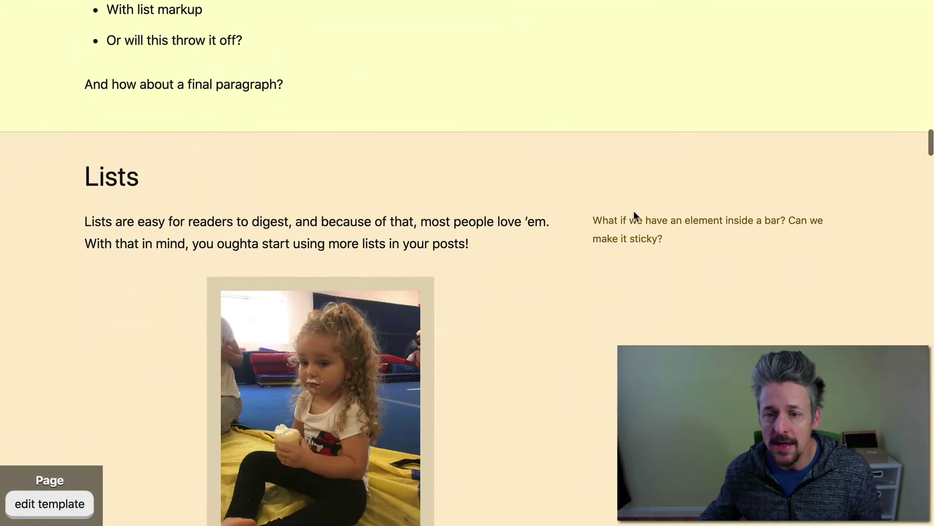
pyautogui.moveTo(594, 216); pyautogui.dragTo(664, 238)
pyautogui.click(665, 236)
pyautogui.scroll(-3, 665, 236)
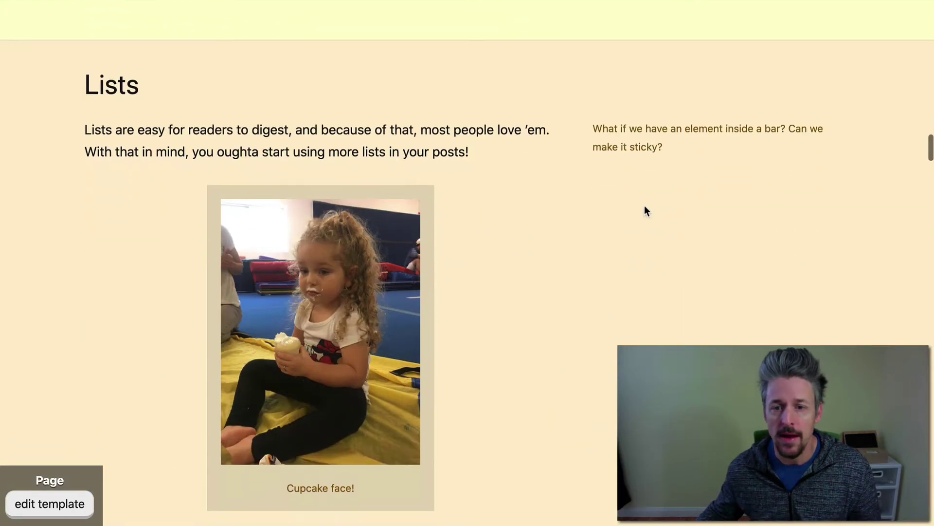
pyautogui.moveTo(584, 125); pyautogui.dragTo(640, 140)
pyautogui.click(640, 140)
pyautogui.scroll(-1, 640, 139)
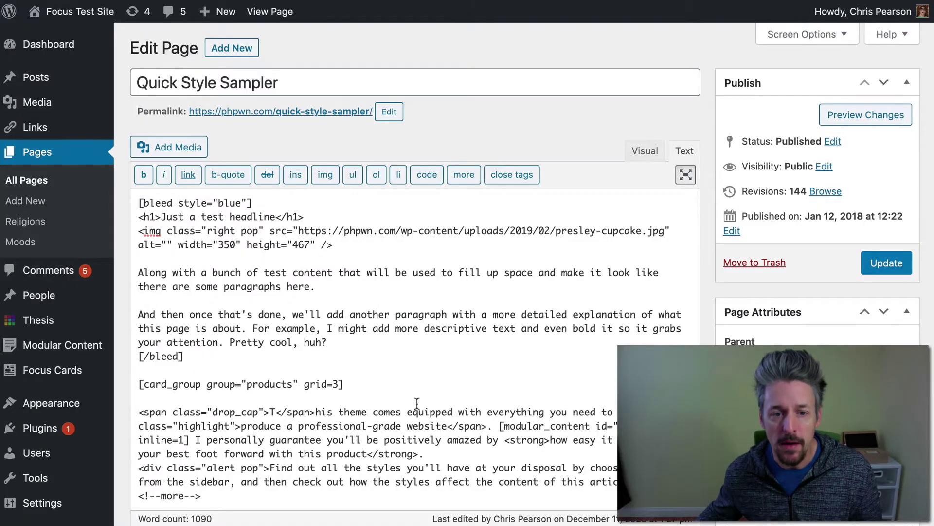
# Scroll down past the salmon bleed Sub-Headlines block to the Lists section
pyautogui.scroll(-20, 417, 402)
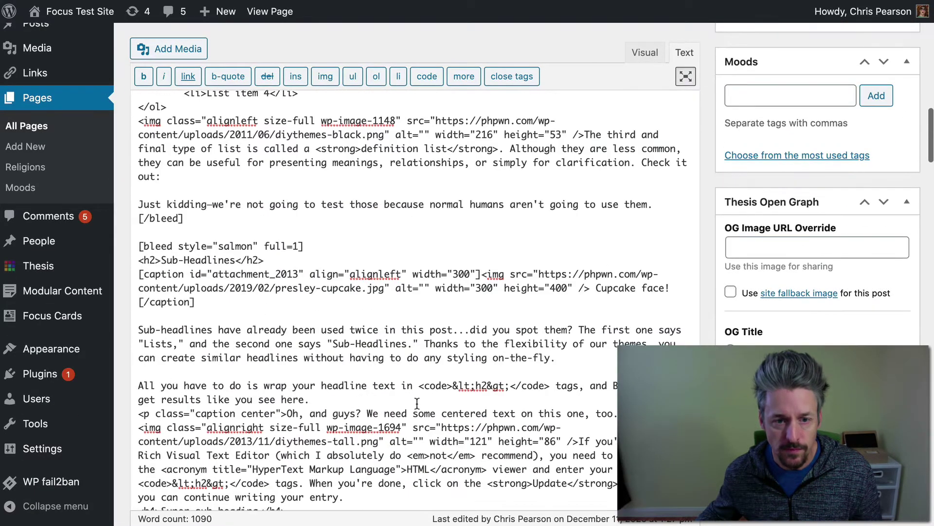
pyautogui.scroll(-2, 417, 403)
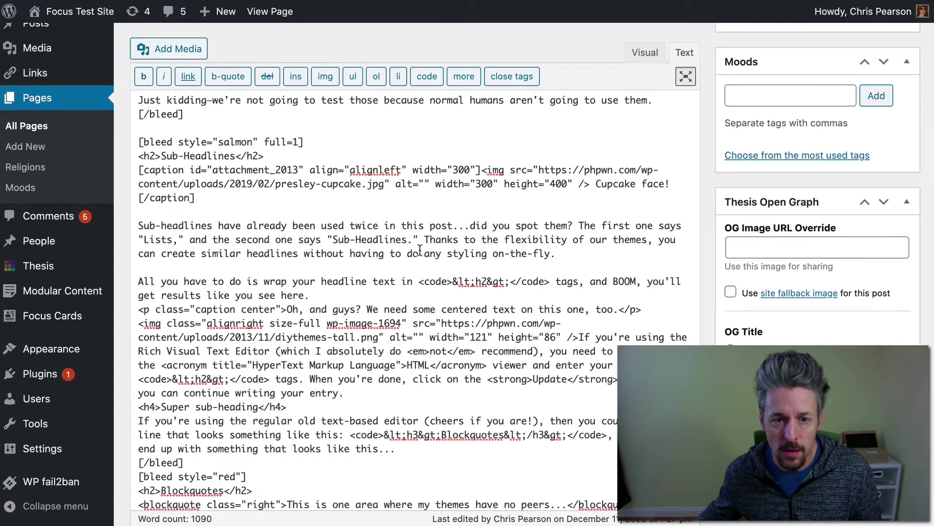
pyautogui.scroll(-4, 419, 249)
pyautogui.scroll(-4, 420, 249)
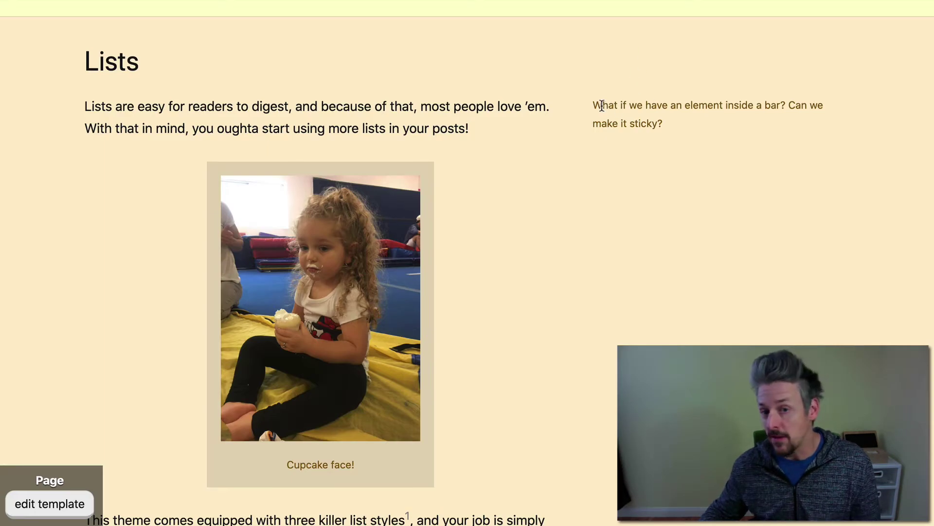
# Highlight the sidebar note, then scroll through the live test site's blog listing
pyautogui.moveTo(601, 105); pyautogui.dragTo(702, 129)
pyautogui.click(703, 129)
pyautogui.scroll(2, 348, 113)
pyautogui.scroll(6, 348, 113)
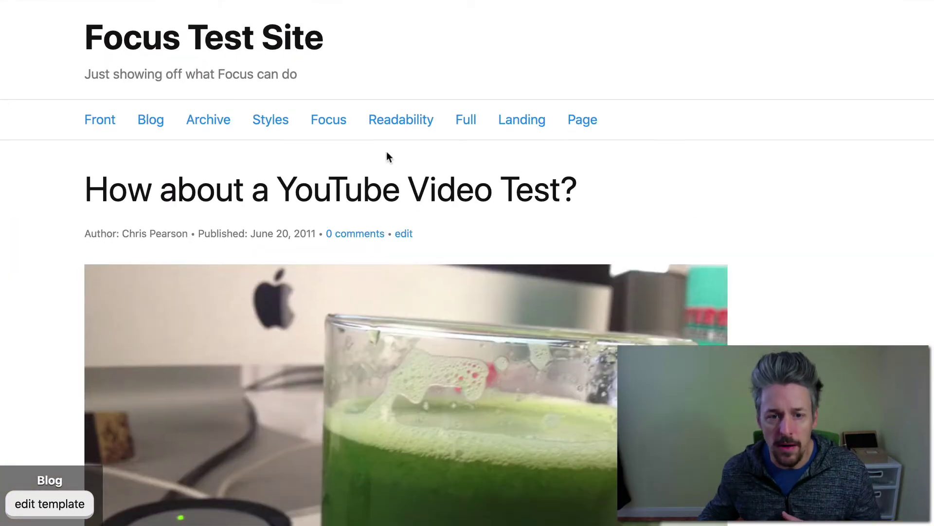
pyautogui.scroll(-5, 388, 155)
pyautogui.scroll(5, 386, 146)
pyautogui.scroll(-10, 353, 201)
pyautogui.scroll(-10, 353, 201)
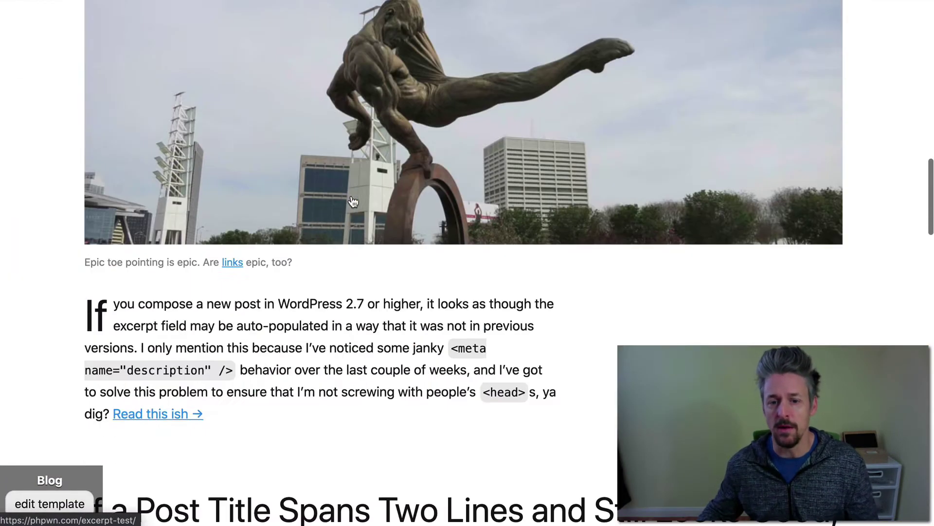
pyautogui.scroll(-2, 378, 297)
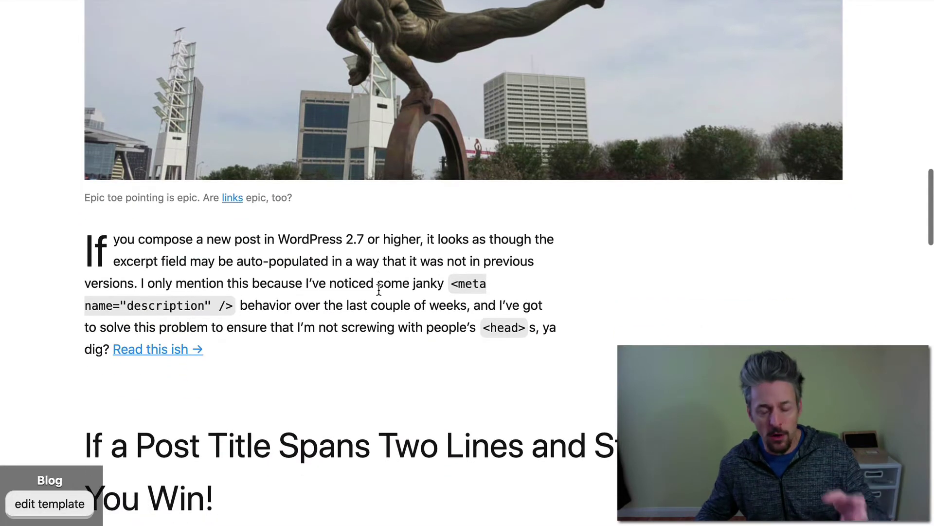
pyautogui.scroll(5, 379, 304)
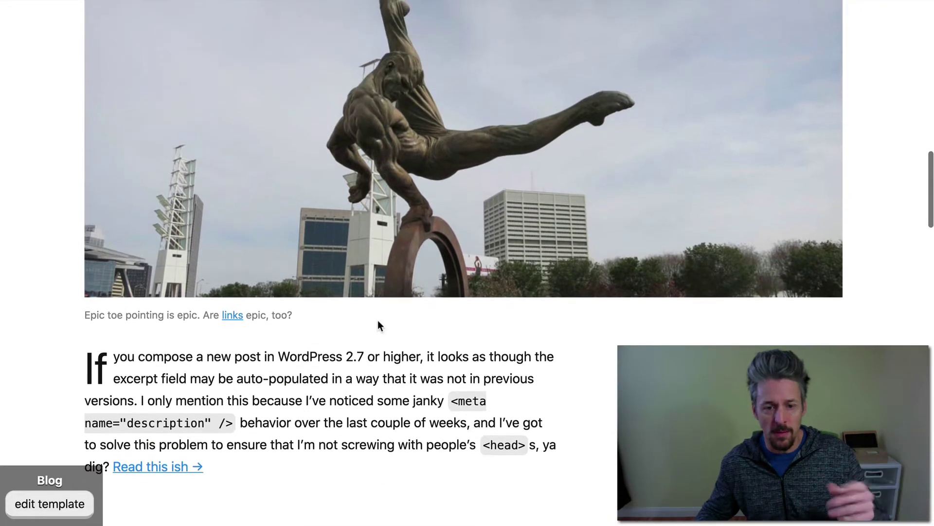
pyautogui.scroll(-5, 378, 320)
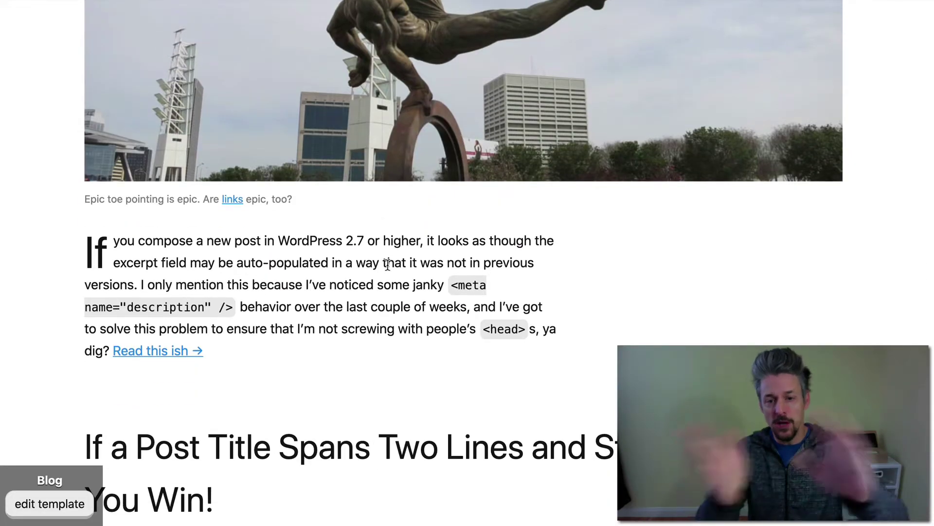
# Highlight the blog post's excerpt paragraph through its read-more link
pyautogui.moveTo(87, 253); pyautogui.dragTo(114, 240)
pyautogui.click(556, 349)
pyautogui.click(91, 240)
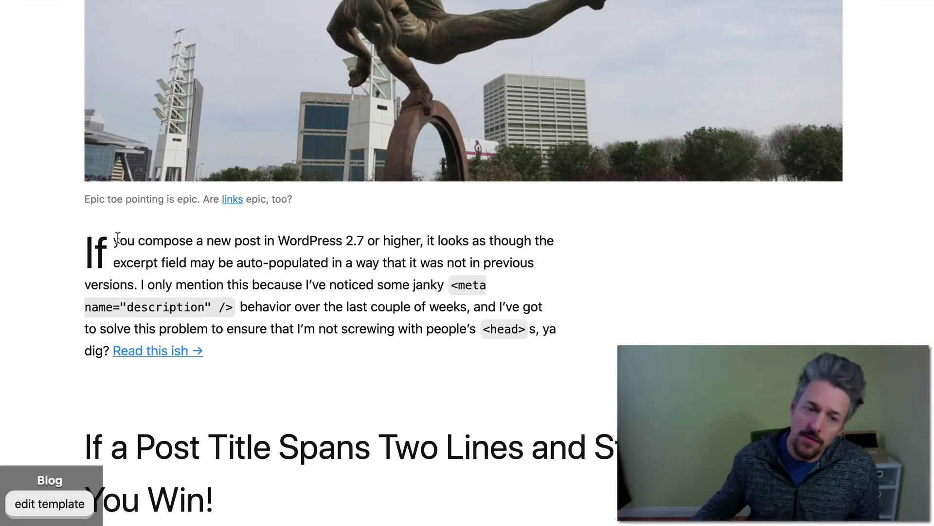
pyautogui.moveTo(82, 253); pyautogui.dragTo(261, 349)
pyautogui.click(728, 237)
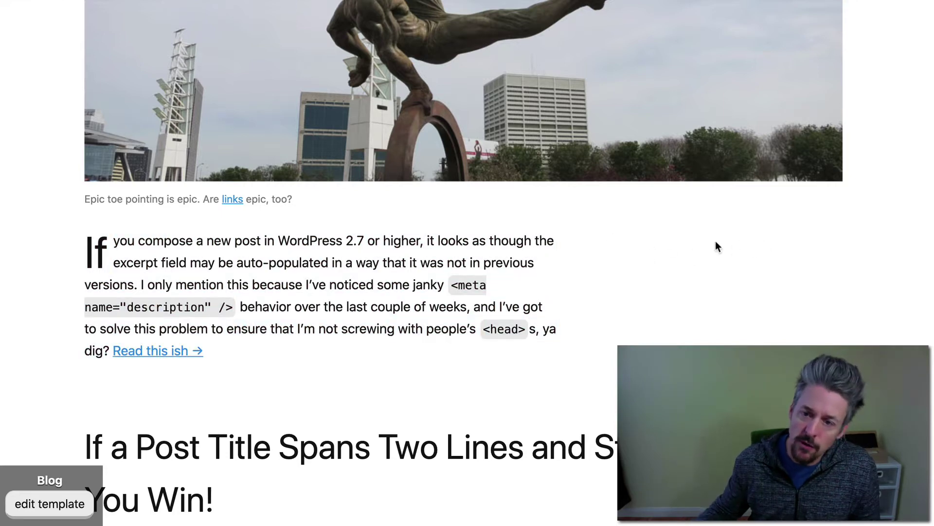
pyautogui.scroll(-2, 618, 217)
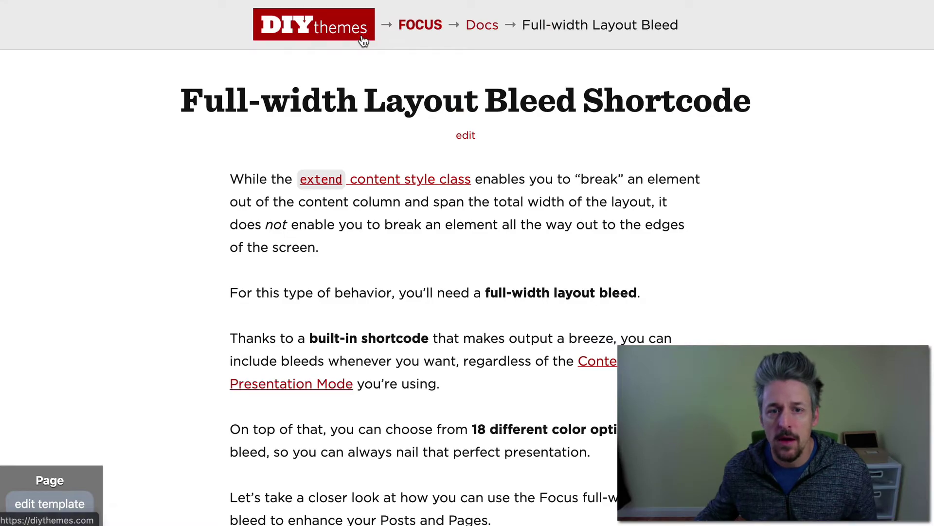
# Go from the DIYthemes home page to the Focus product page and scroll down it
pyautogui.click(364, 42)
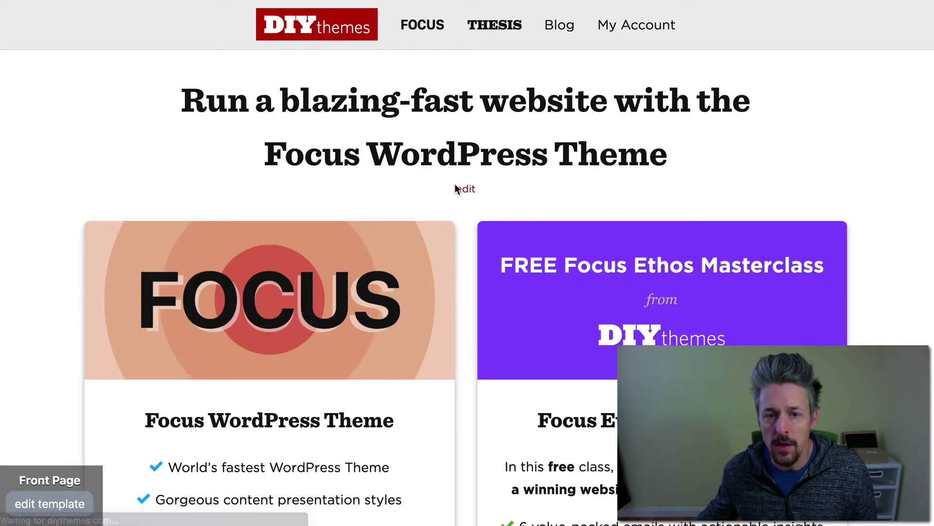
pyautogui.click(430, 34)
pyautogui.scroll(-20, 524, 254)
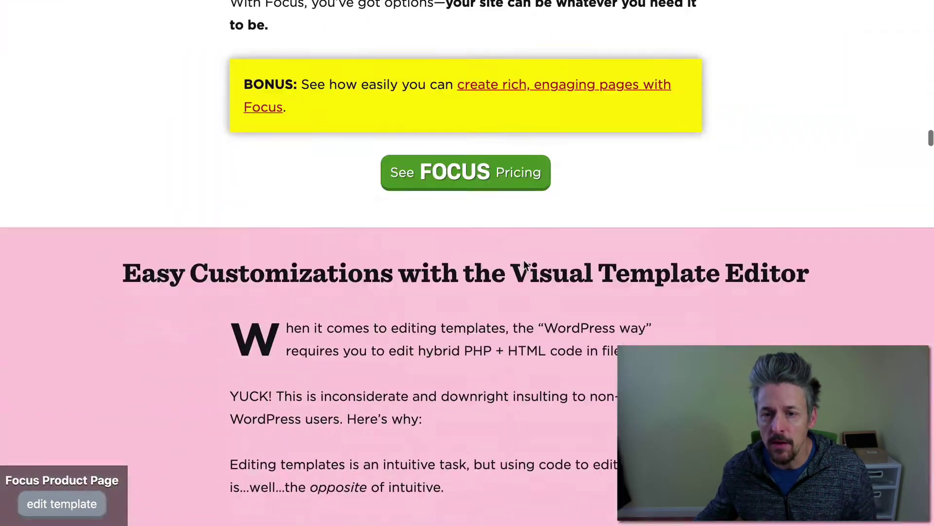
pyautogui.scroll(-20, 524, 261)
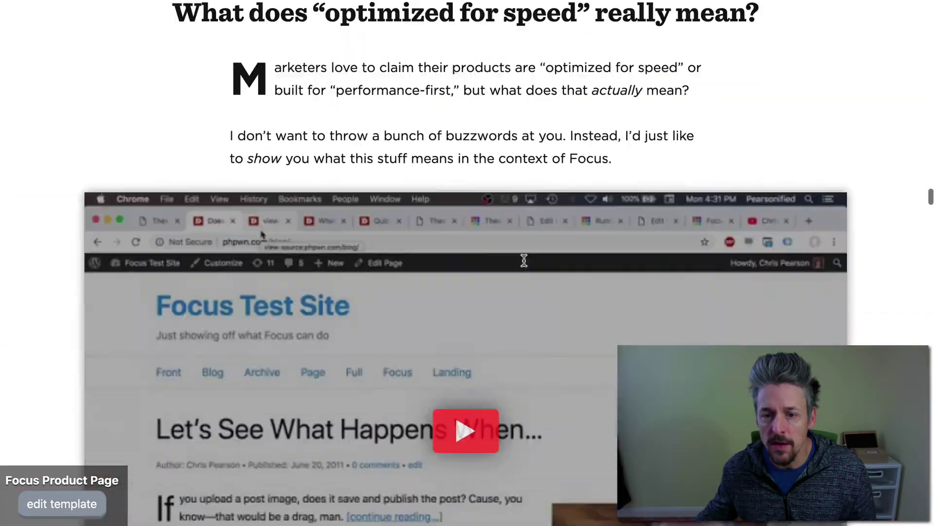
pyautogui.scroll(-20, 524, 261)
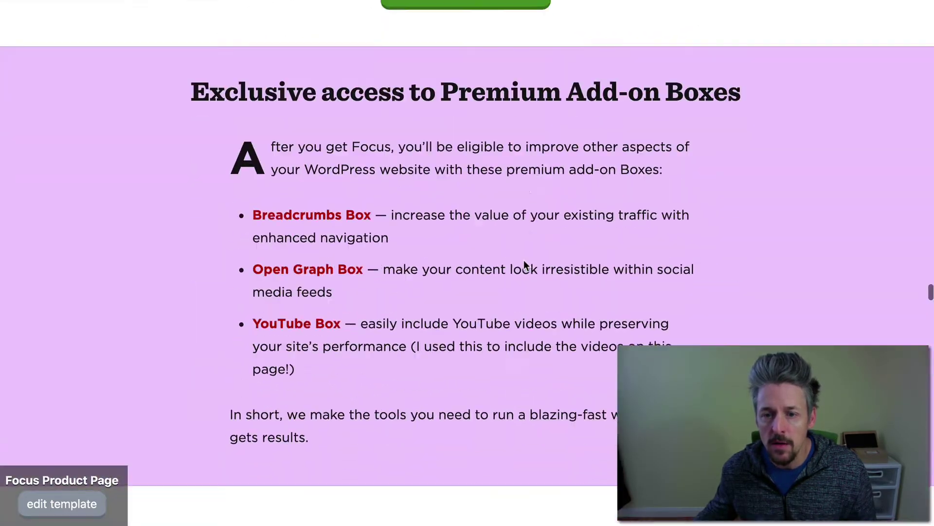
pyautogui.scroll(-20, 524, 265)
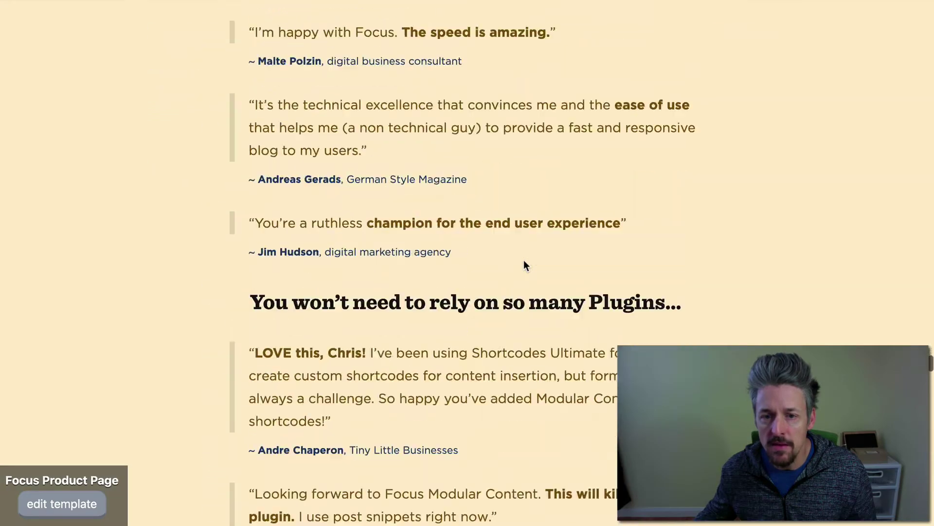
pyautogui.scroll(-20, 524, 265)
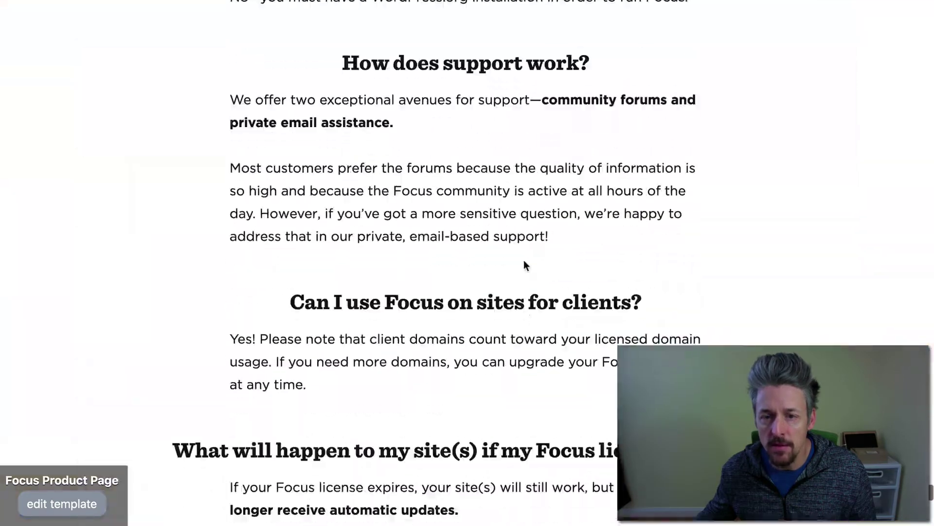
pyautogui.scroll(-15, 523, 265)
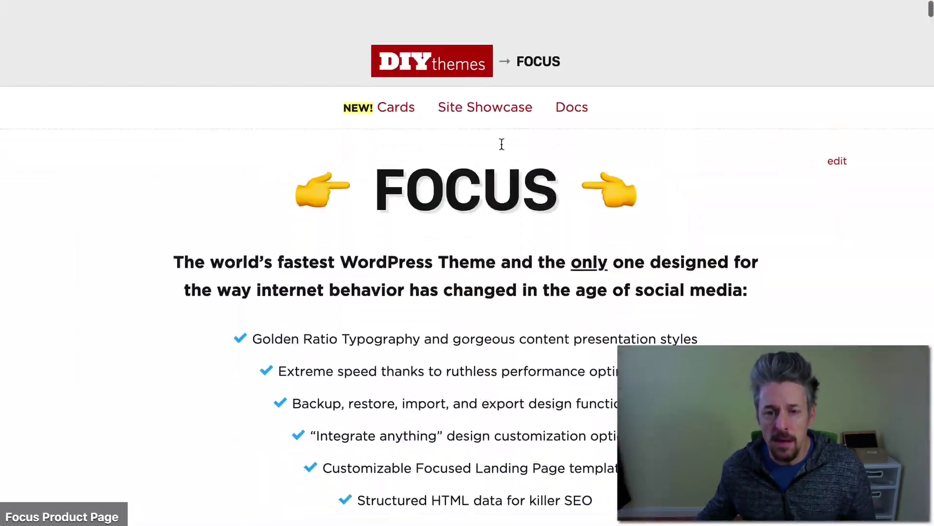
pyautogui.scroll(-1, 502, 144)
# Open the Focus Cards page and scroll to the $47 Focus Cards Box
pyautogui.click(396, 69)
pyautogui.scroll(-15, 592, 307)
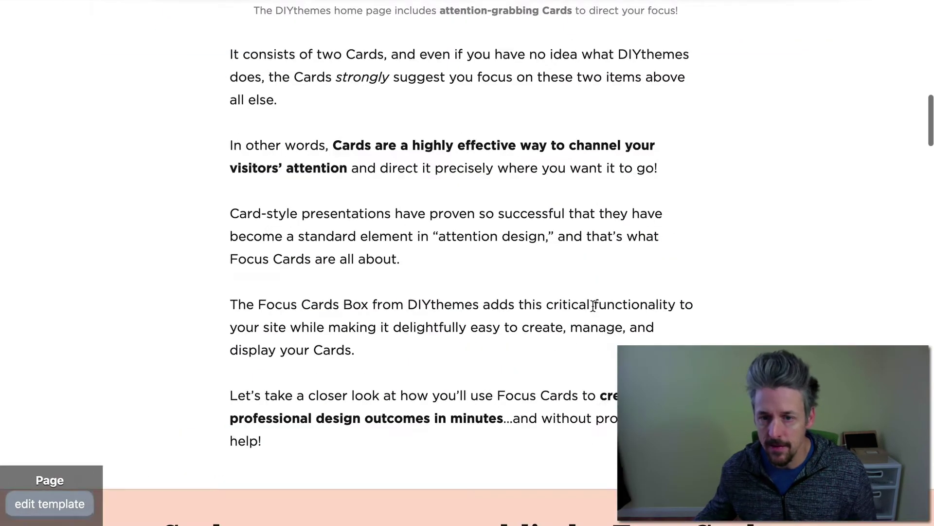
pyautogui.scroll(-20, 592, 305)
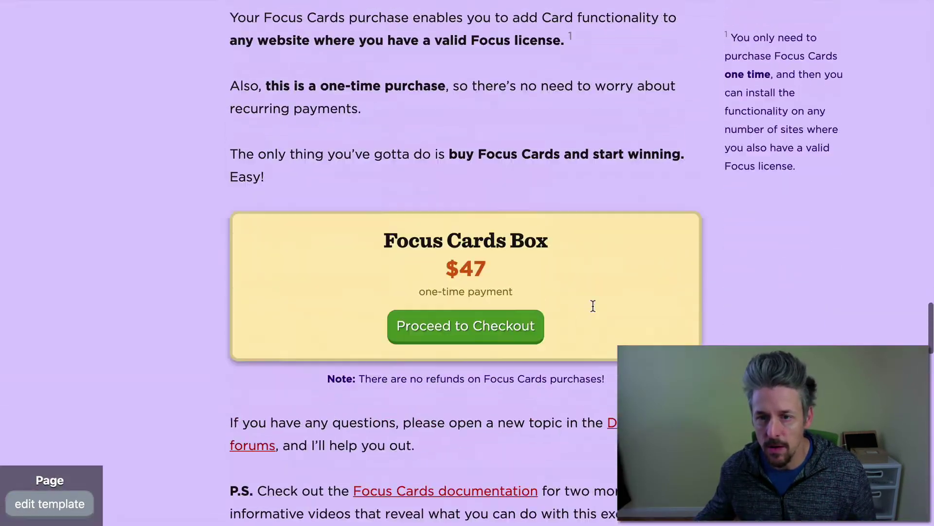
pyautogui.scroll(2, 592, 305)
pyautogui.moveTo(730, 109); pyautogui.dragTo(819, 262)
pyautogui.click(819, 262)
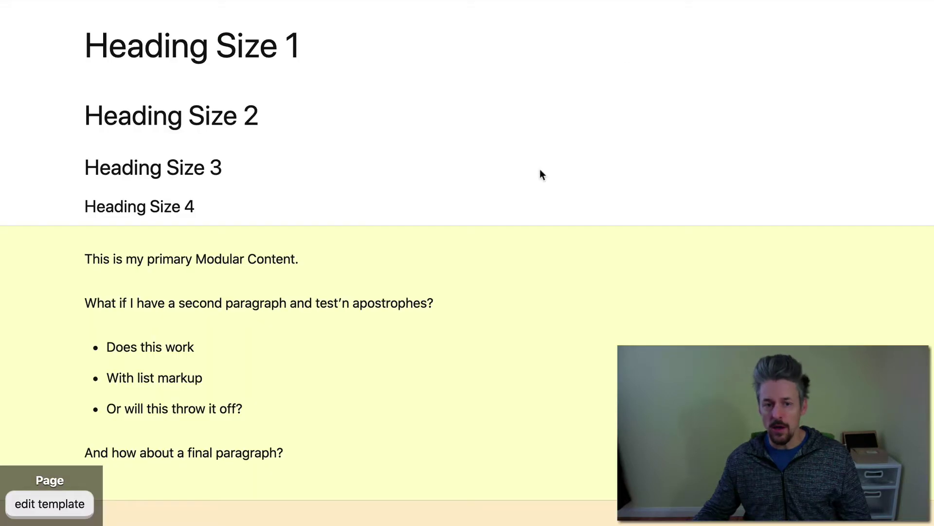
# Scroll the live page to Lists, highlight the sidebar note, and return to the page editor
pyautogui.scroll(-5, 540, 172)
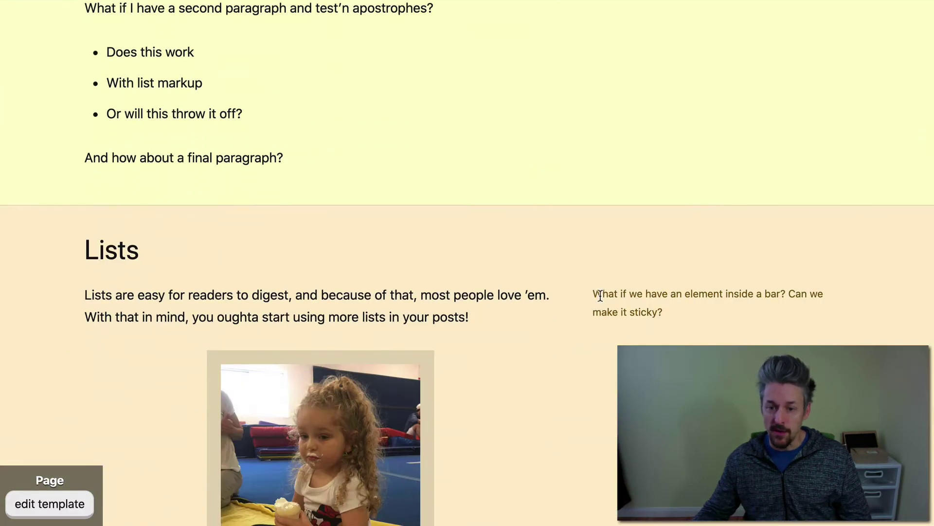
pyautogui.scroll(-2, 702, 341)
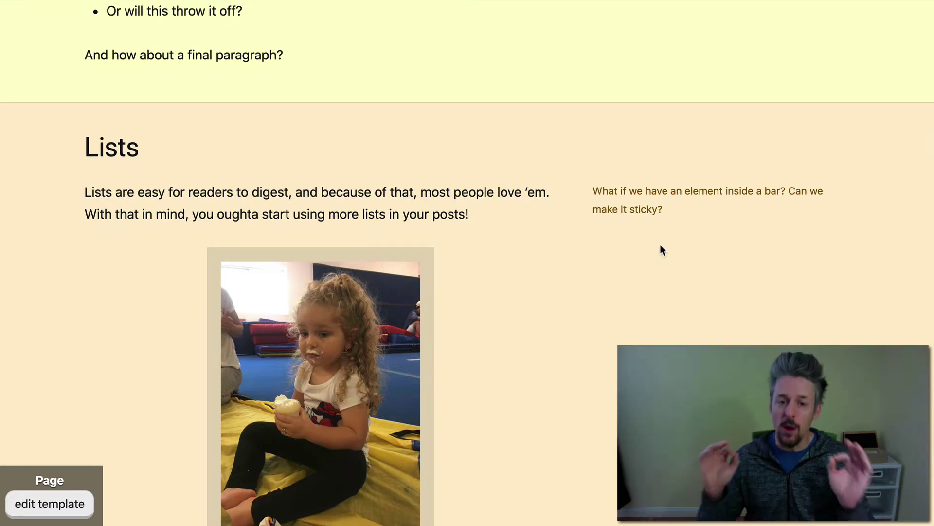
pyautogui.moveTo(597, 190); pyautogui.dragTo(697, 203)
pyautogui.click(698, 206)
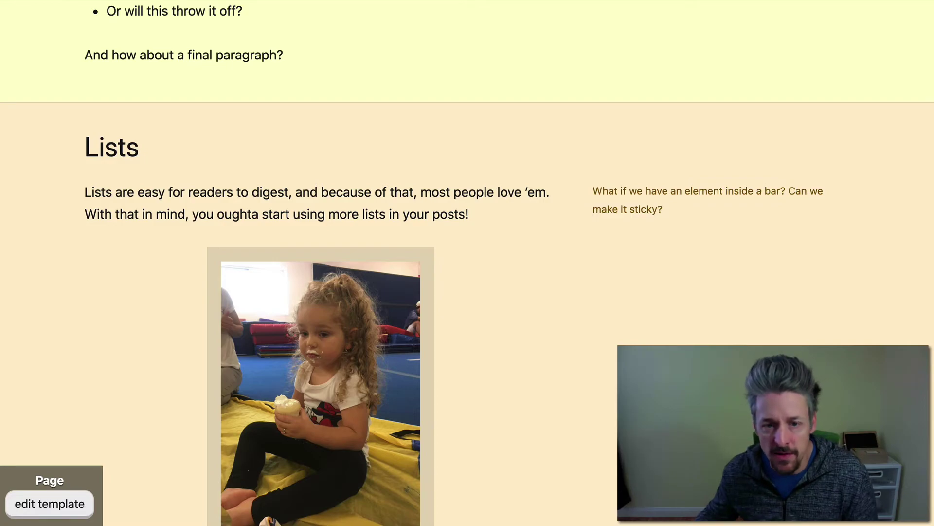
pyautogui.hotkey('ctrl', 'shift', 'Tab')
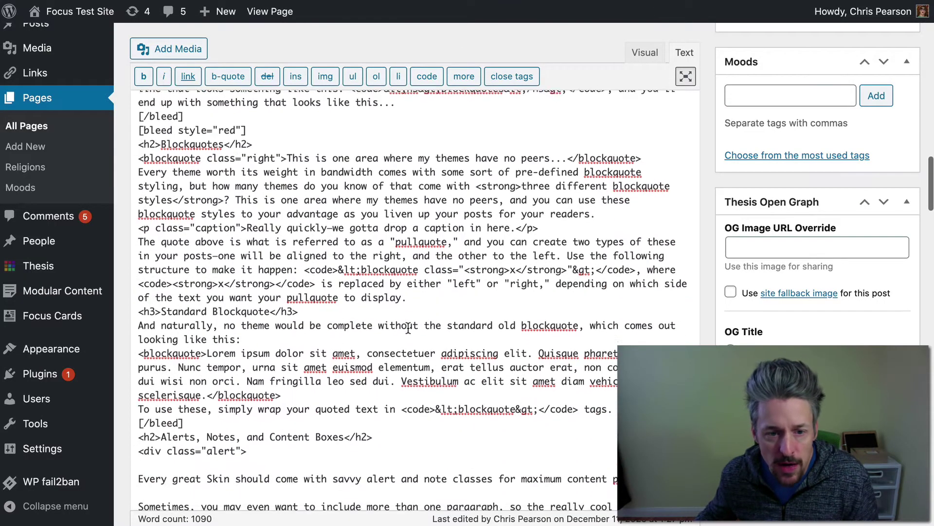
# Compare the live page, then find and select the bar div in the page's HTML
pyautogui.hotkey('ctrl', 'Tab')
pyautogui.scroll(10, 609, 117)
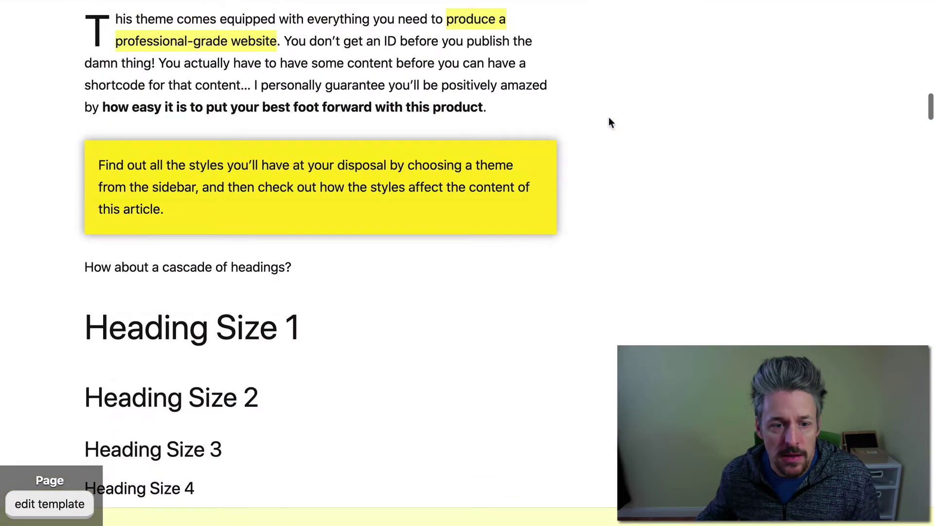
pyautogui.scroll(-10, 609, 116)
pyautogui.hotkey('ctrl', 'shift', 'Tab')
pyautogui.scroll(5, 426, 321)
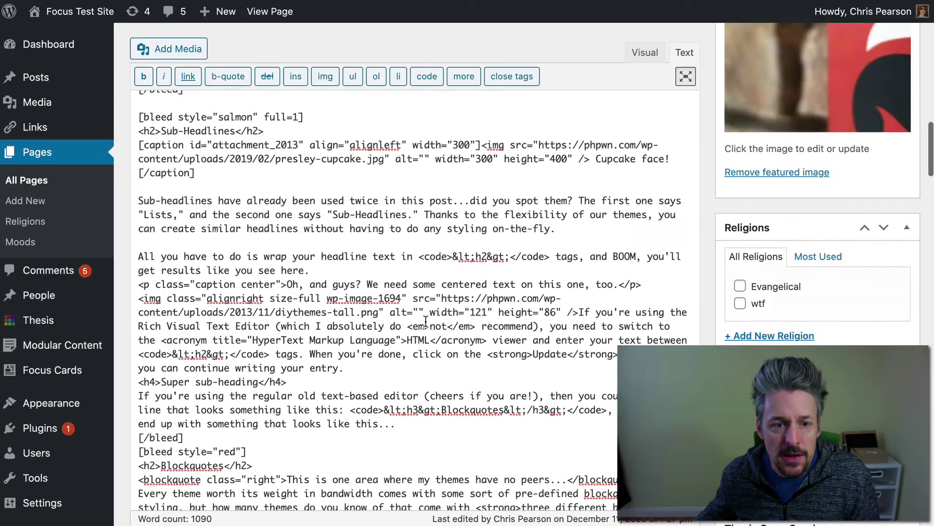
pyautogui.scroll(6, 191, 184)
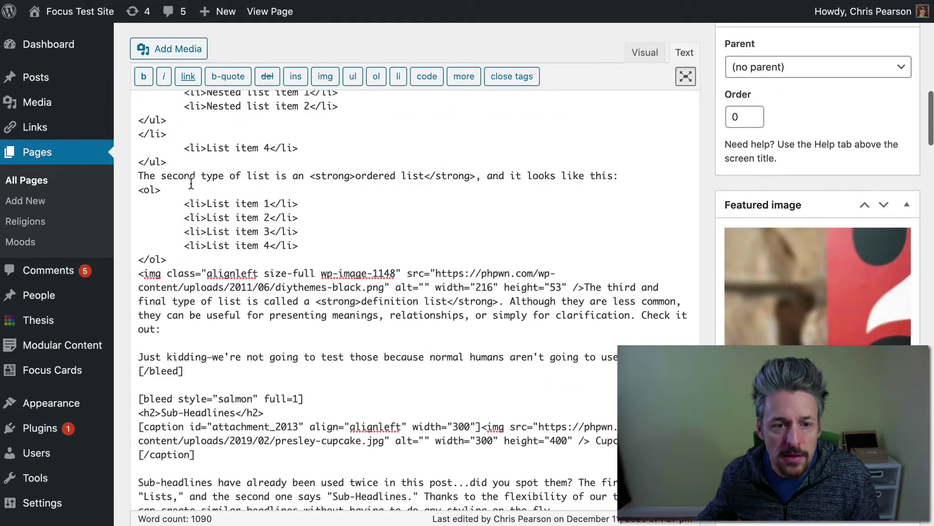
pyautogui.scroll(-5, 191, 184)
pyautogui.scroll(12, 396, 344)
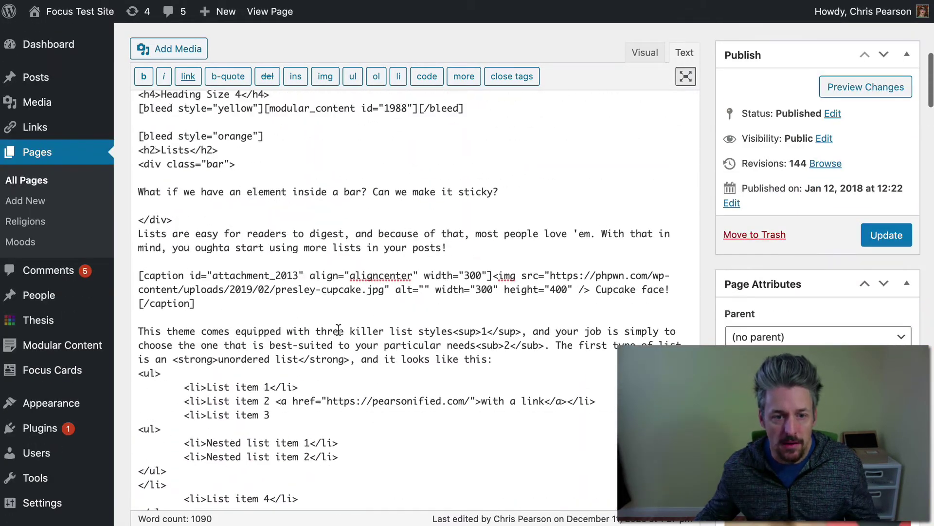
pyautogui.scroll(1, 203, 178)
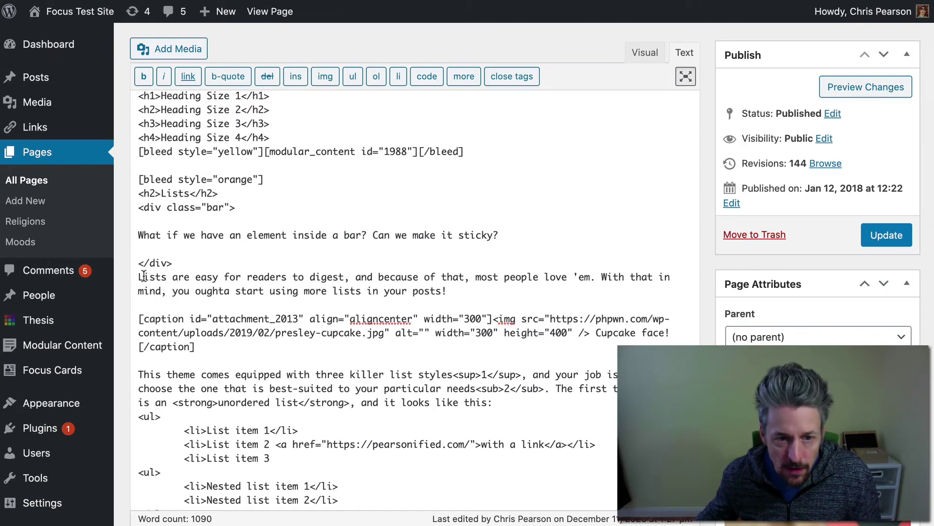
pyautogui.moveTo(137, 208); pyautogui.dragTo(193, 262)
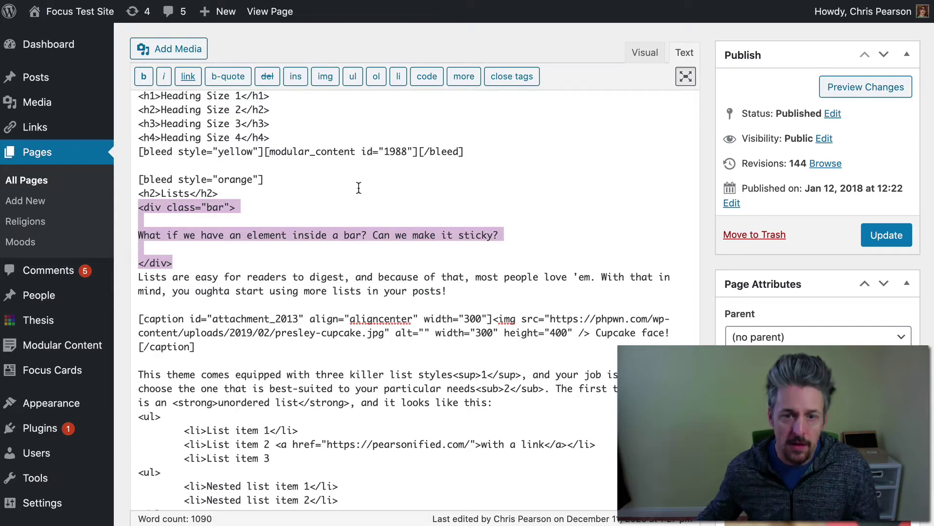
# In the visual editor, remove the Bar style from the sticky-element question paragraph
pyautogui.click(638, 56)
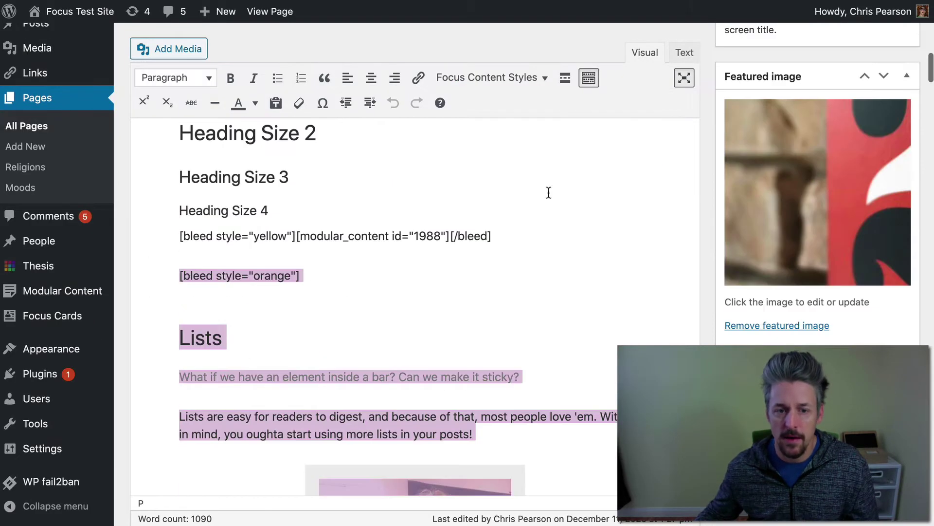
pyautogui.click(365, 349)
pyautogui.click(178, 377)
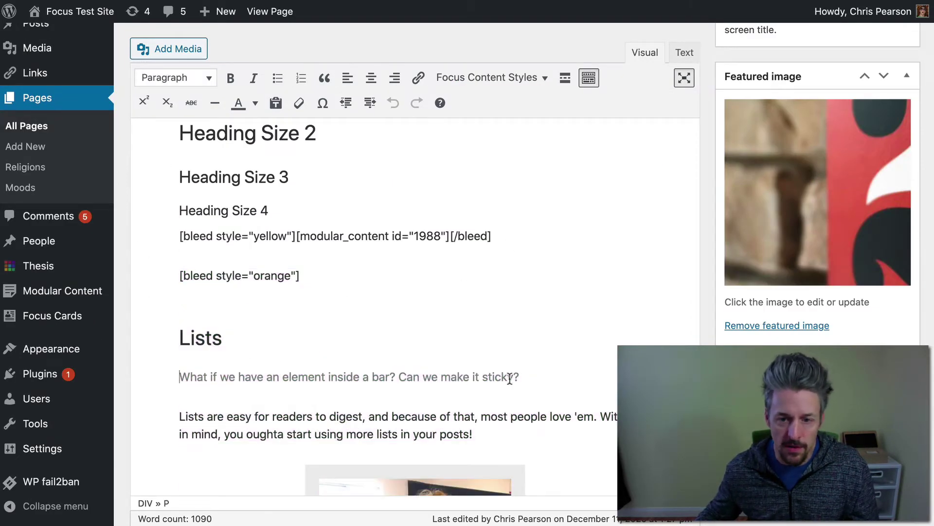
pyautogui.moveTo(512, 378); pyautogui.dragTo(172, 376)
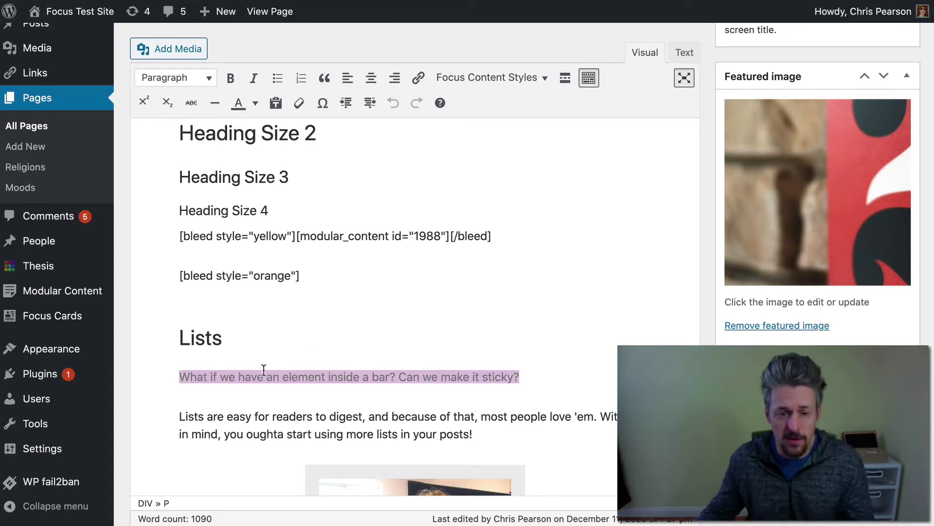
pyautogui.click(519, 82)
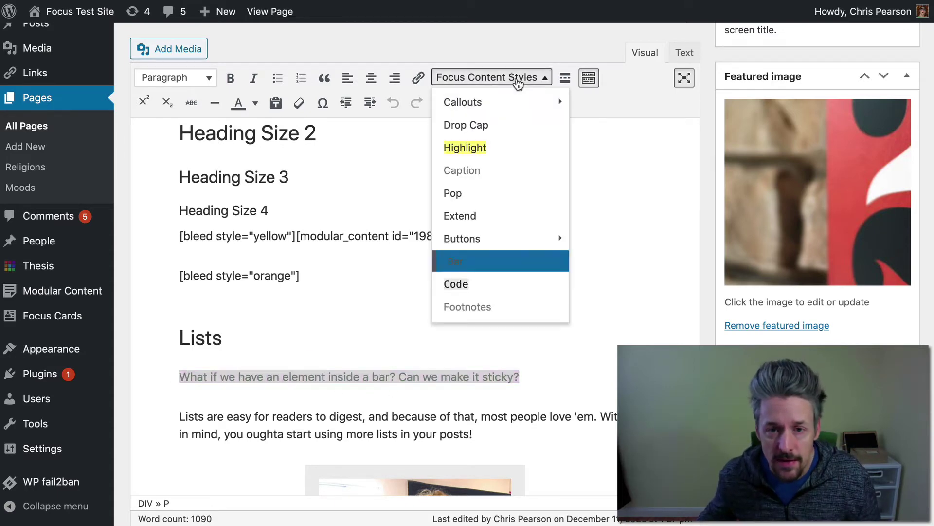
pyautogui.click(468, 262)
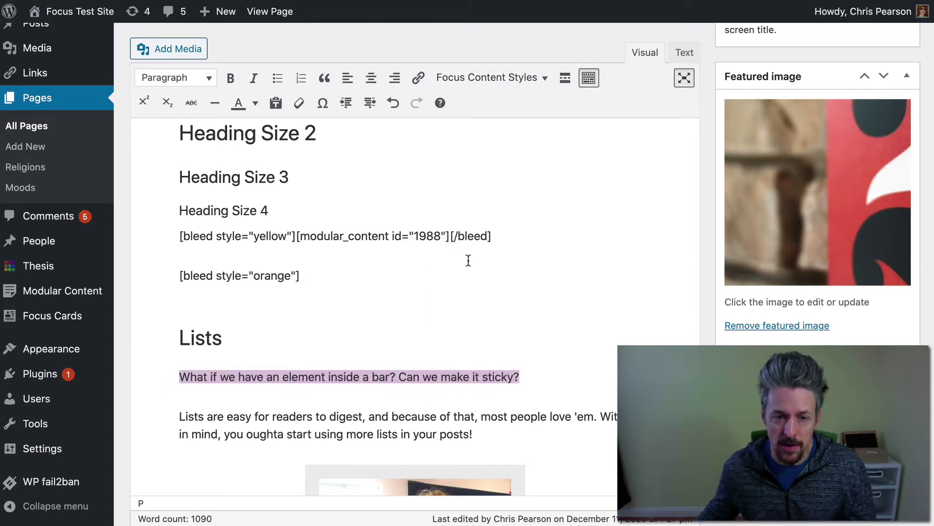
pyautogui.click(384, 379)
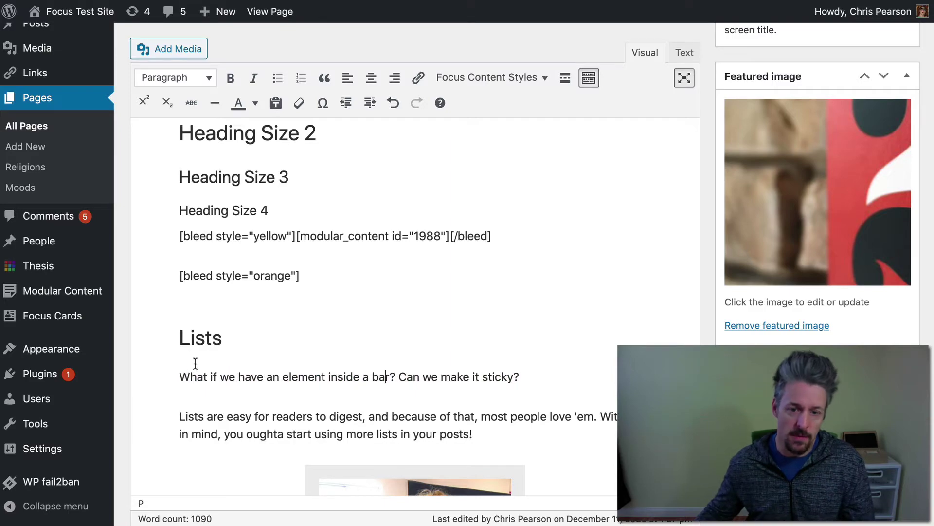
# Update the page and confirm the question shows as a plain paragraph on the live site
pyautogui.scroll(10, 619, 235)
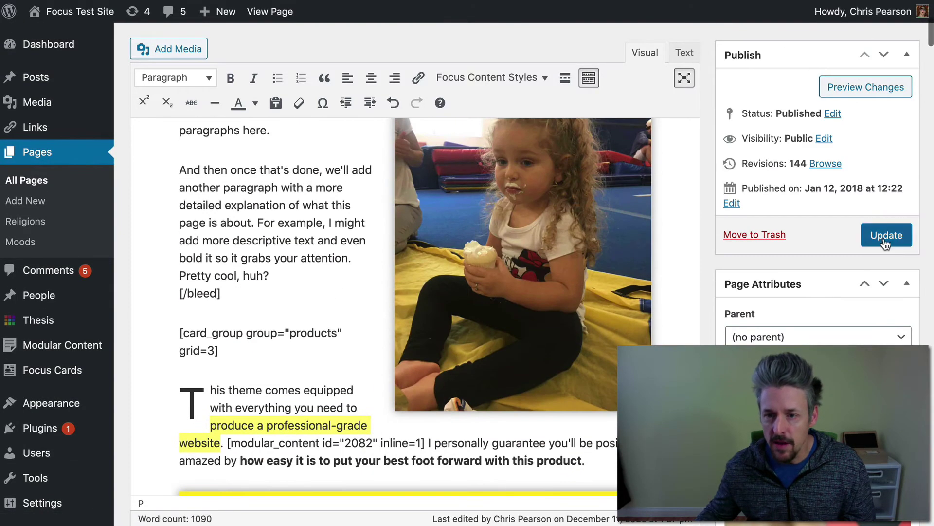
pyautogui.click(886, 236)
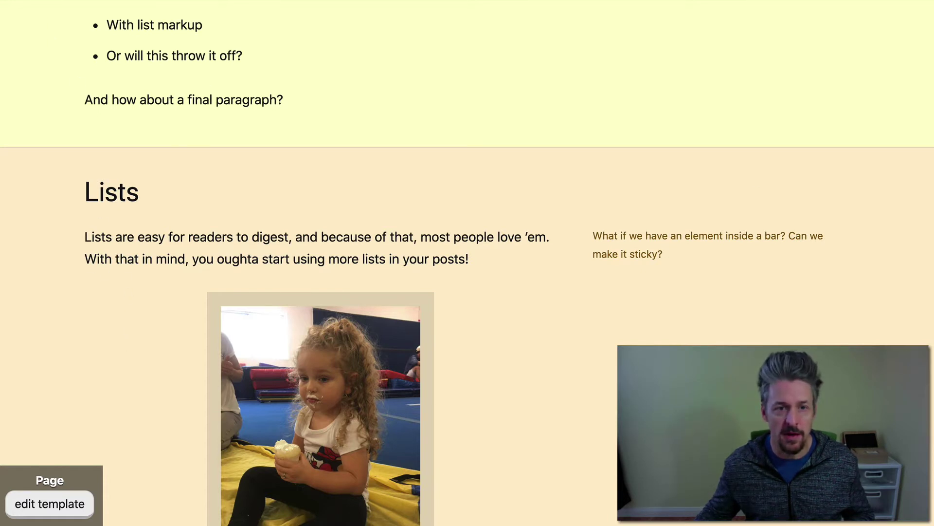
pyautogui.moveTo(87, 234); pyautogui.dragTo(527, 244)
pyautogui.click(273, 234)
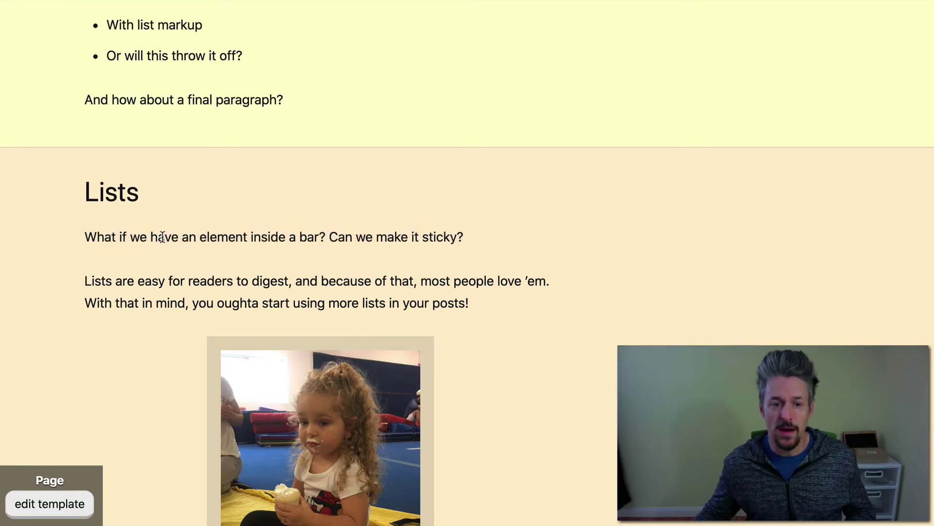
# Reapply the Bar content style to the sticky-element question line in the editor
pyautogui.hotkey('ctrl', 'shift', 'Tab')
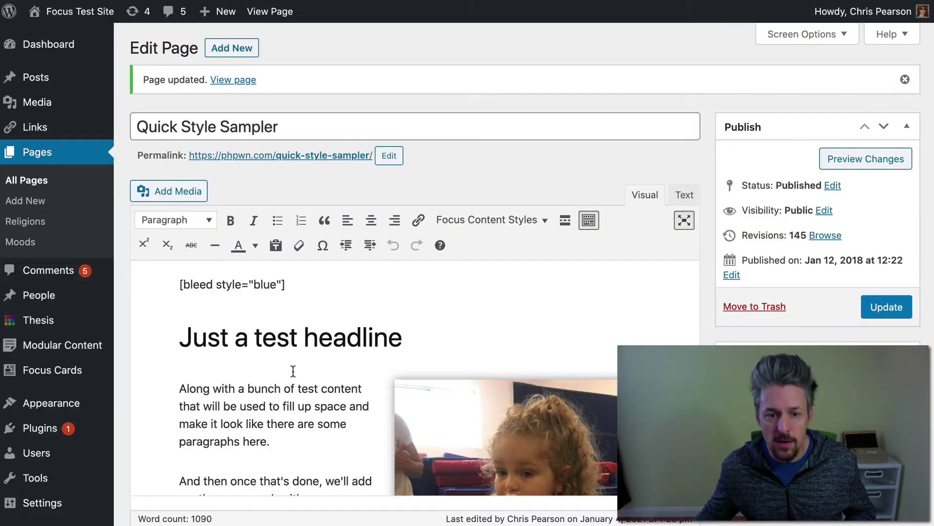
pyautogui.scroll(-20, 296, 368)
pyautogui.scroll(3, 287, 377)
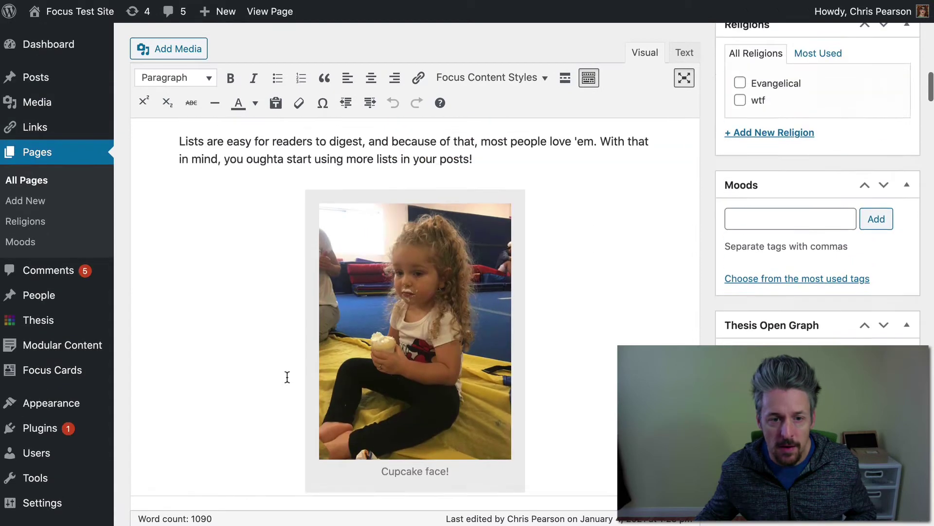
pyautogui.scroll(5, 287, 377)
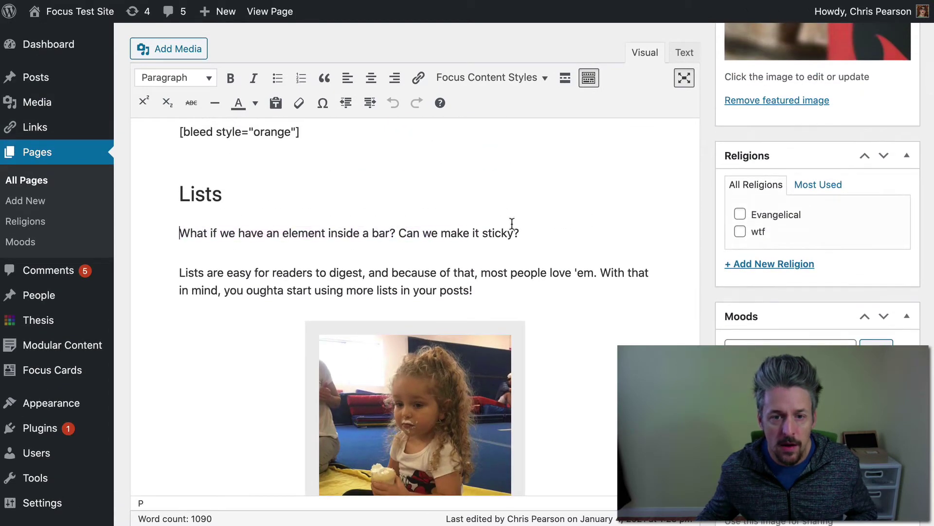
pyautogui.tripleClick(525, 230)
pyautogui.click(517, 79)
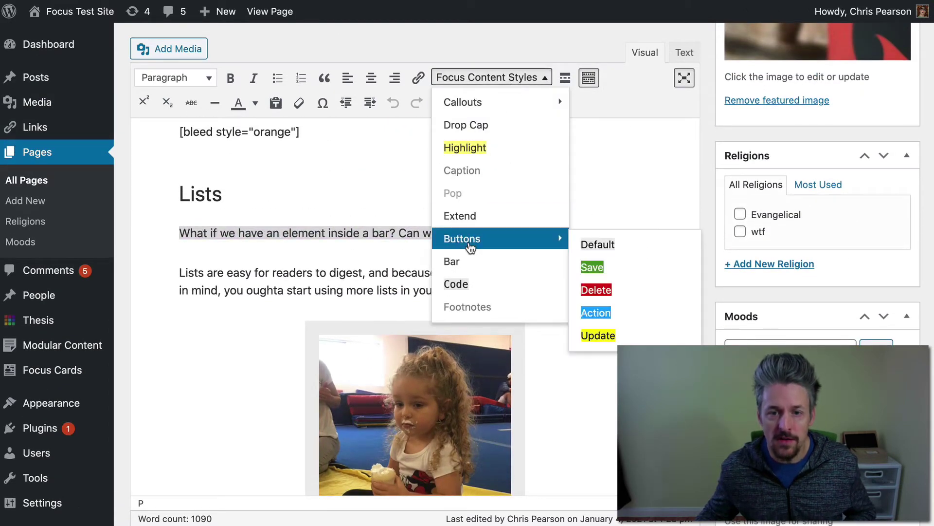
pyautogui.click(468, 261)
# Update the page and confirm the question appears as a side note beside Lists
pyautogui.scroll(8, 778, 185)
pyautogui.click(887, 103)
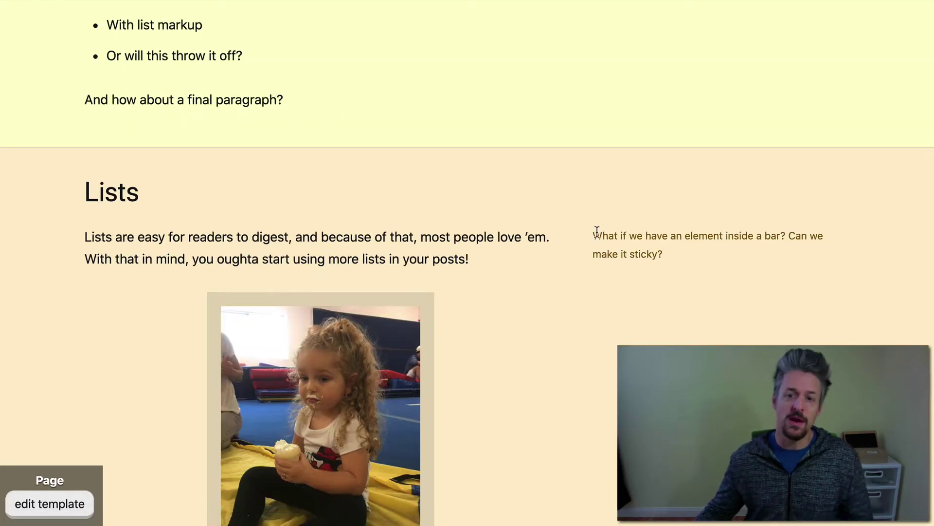
pyautogui.moveTo(596, 234); pyautogui.dragTo(711, 259)
pyautogui.click(711, 258)
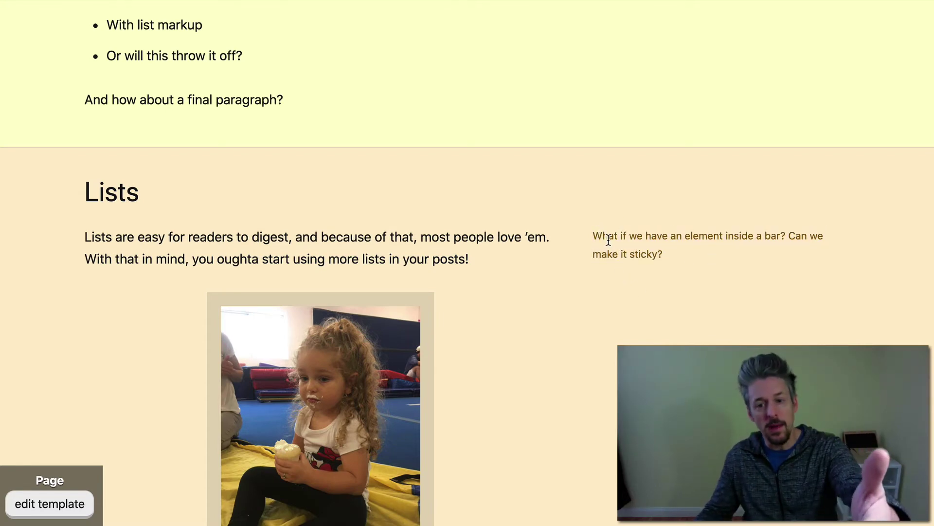
pyautogui.scroll(-5, 610, 281)
pyautogui.scroll(2, 610, 280)
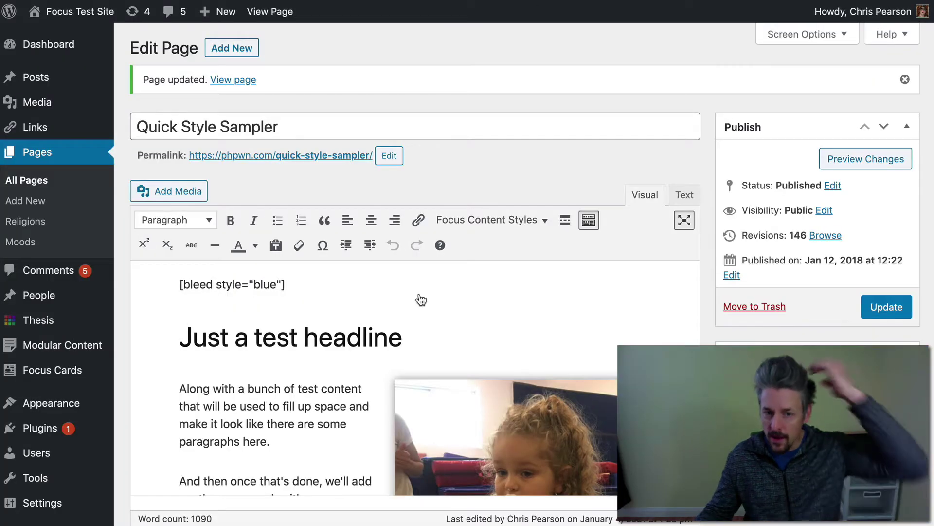
pyautogui.scroll(-10, 417, 299)
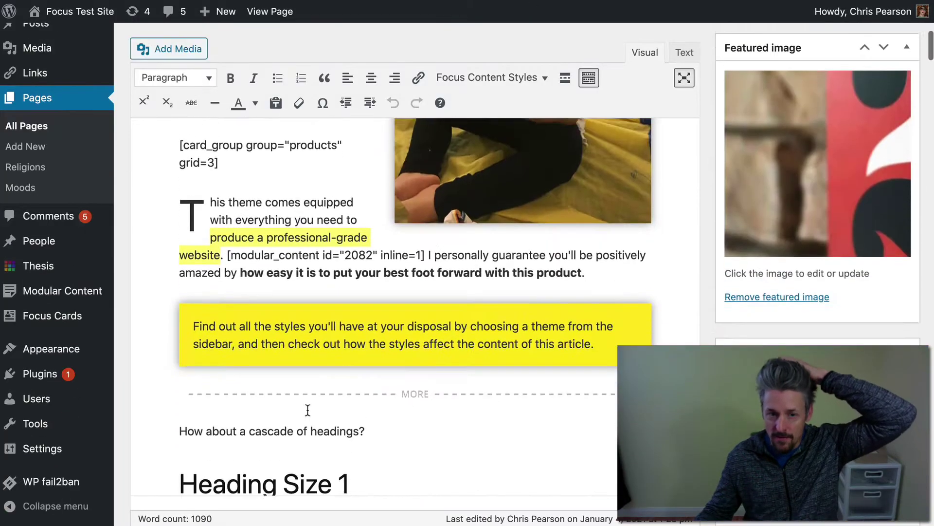
pyautogui.scroll(-20, 308, 409)
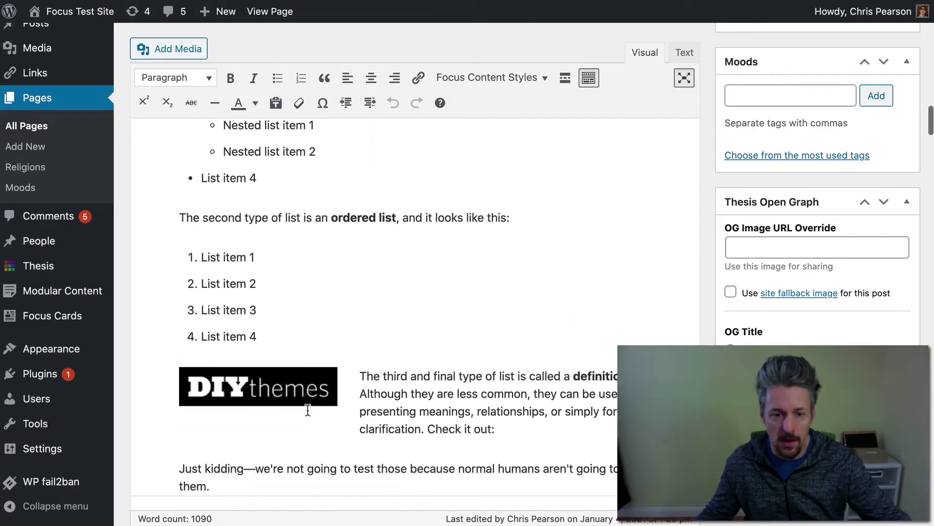
pyautogui.scroll(-3, 307, 410)
pyautogui.scroll(20, 307, 409)
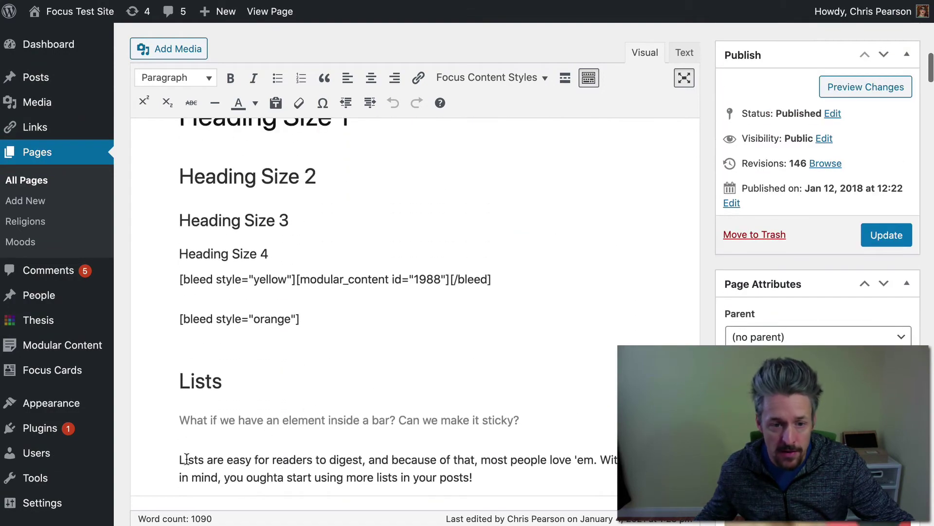
pyautogui.hotkey('ctrl', 'Tab')
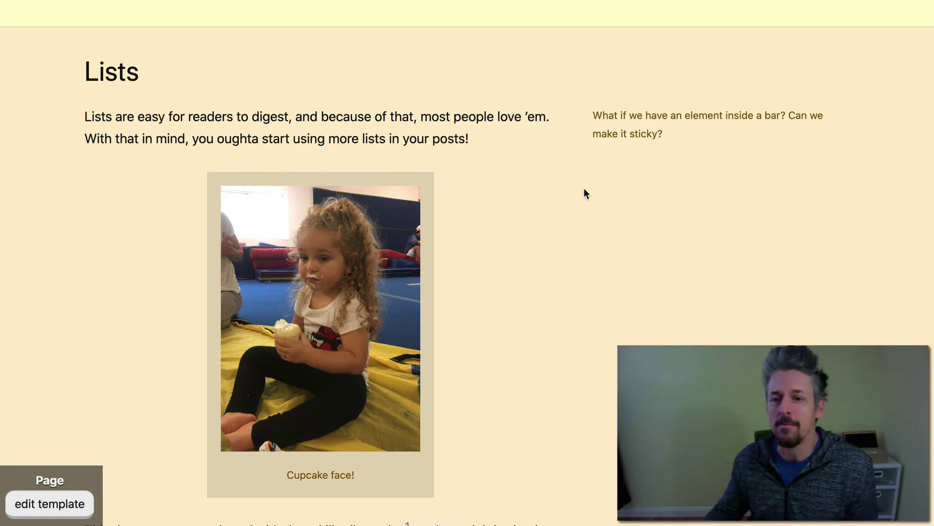
pyautogui.hotkey('ctrl', 'Tab')
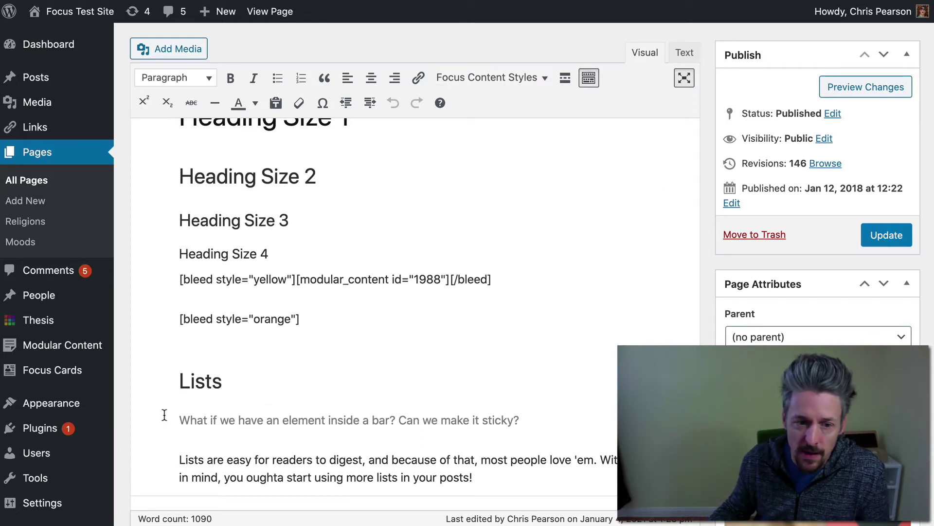
pyautogui.moveTo(180, 421); pyautogui.dragTo(583, 419)
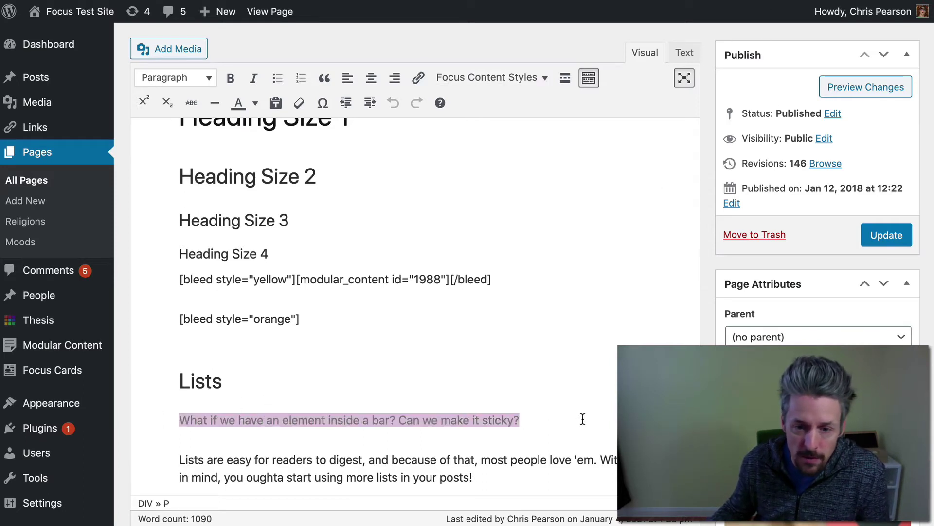
pyautogui.click(522, 83)
pyautogui.click(462, 264)
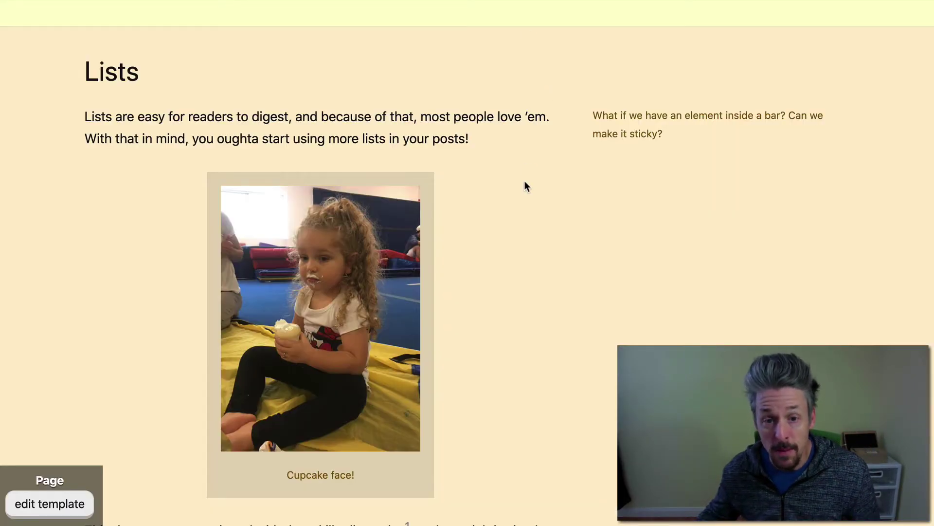
# Remove the Buttons > Action style from the Link Button text
pyautogui.scroll(-20, 524, 186)
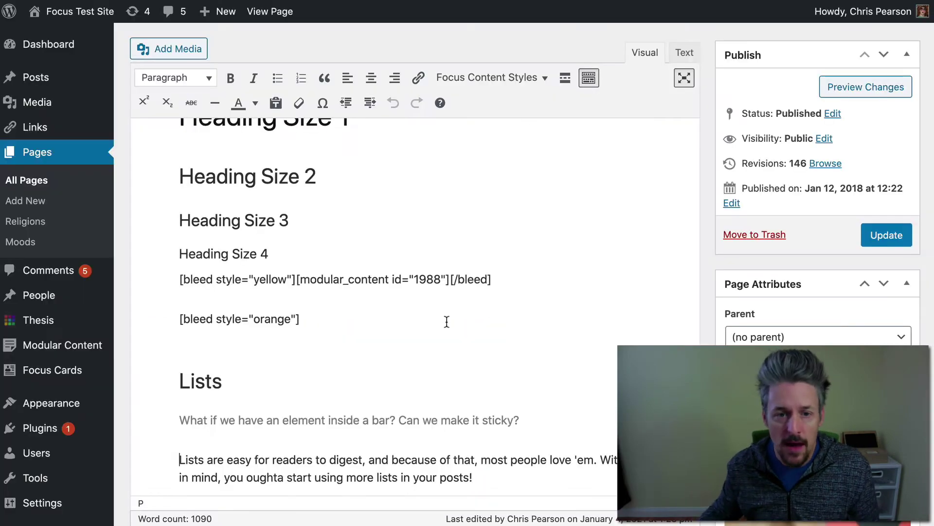
pyautogui.scroll(-20, 431, 337)
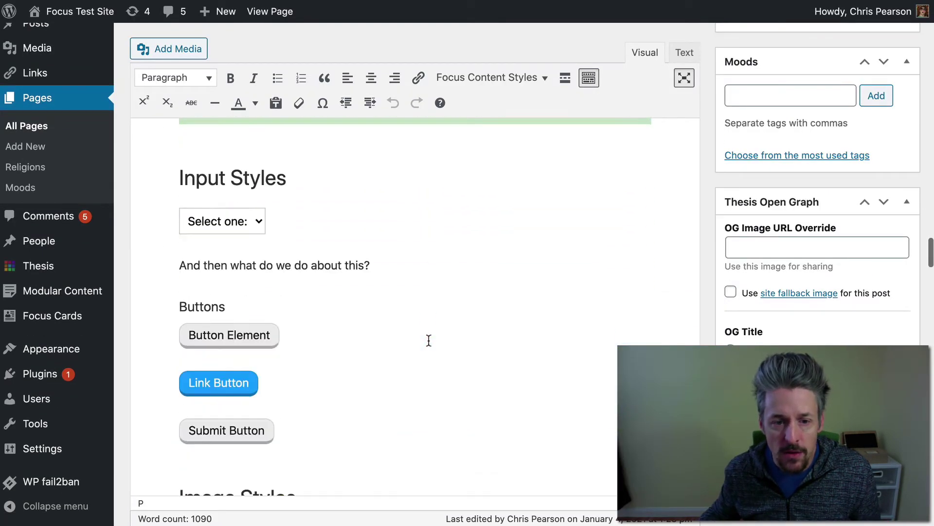
pyautogui.scroll(-2, 428, 340)
pyautogui.tripleClick(259, 310)
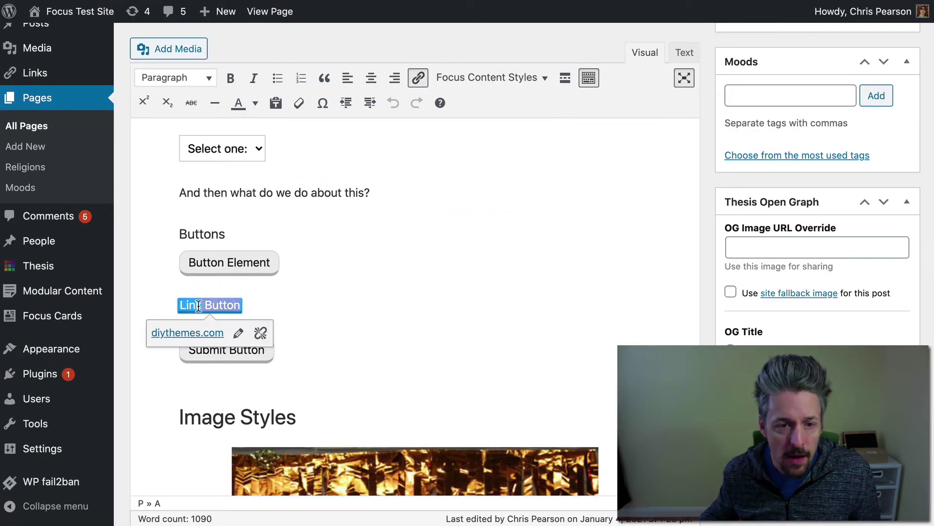
pyautogui.click(483, 79)
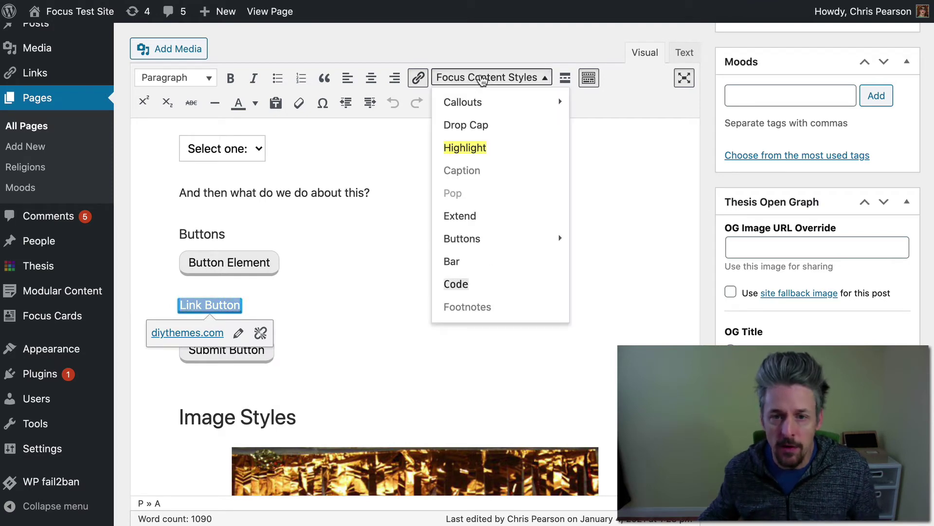
pyautogui.moveTo(481, 248)
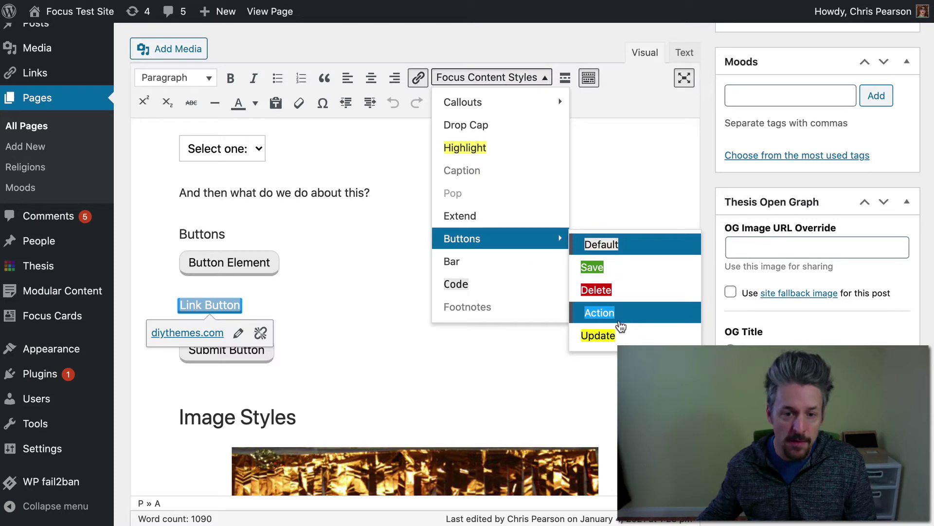
pyautogui.click(619, 244)
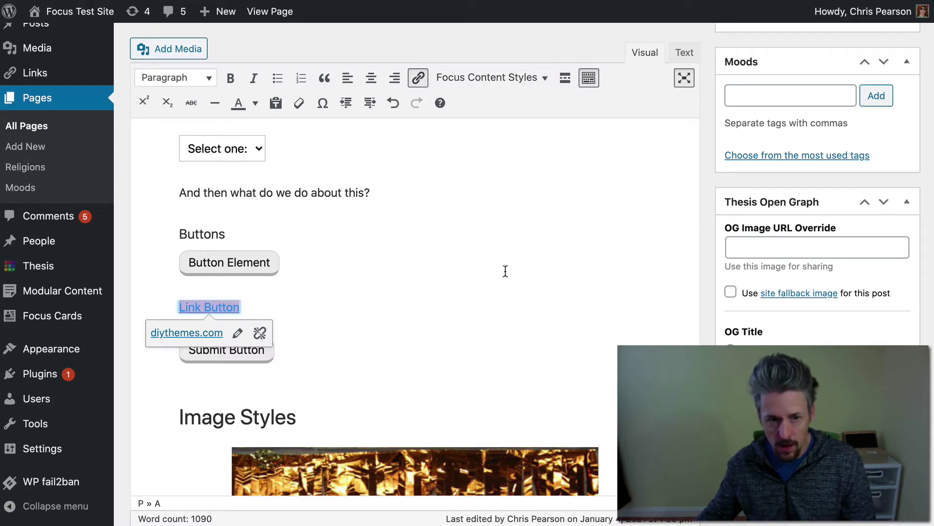
# Check that Link Button is now plain text, then update the page
pyautogui.click(536, 79)
pyautogui.click(400, 409)
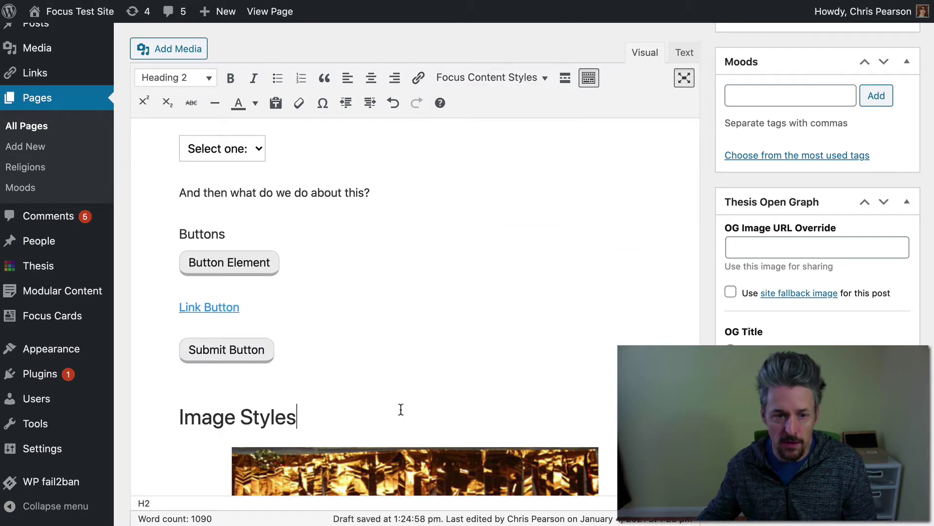
pyautogui.click(353, 311)
pyautogui.click(335, 374)
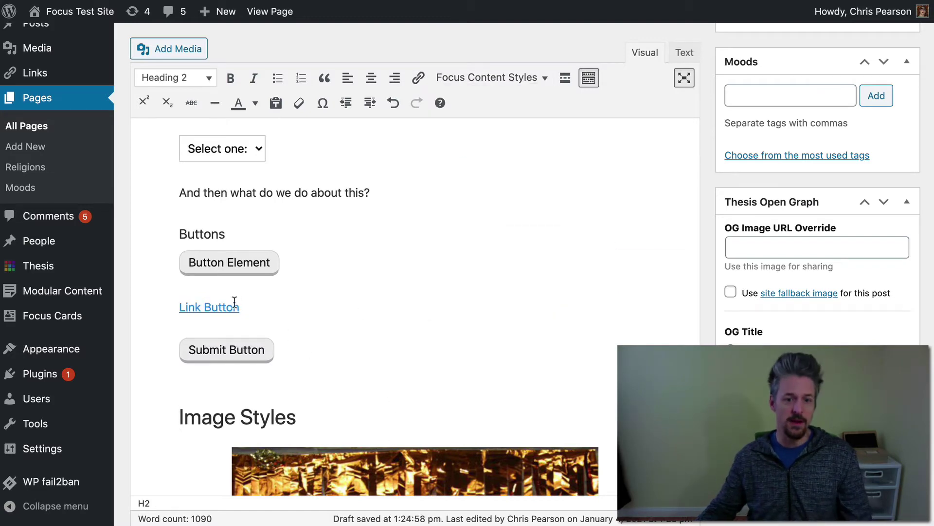
pyautogui.moveTo(238, 306); pyautogui.dragTo(177, 302)
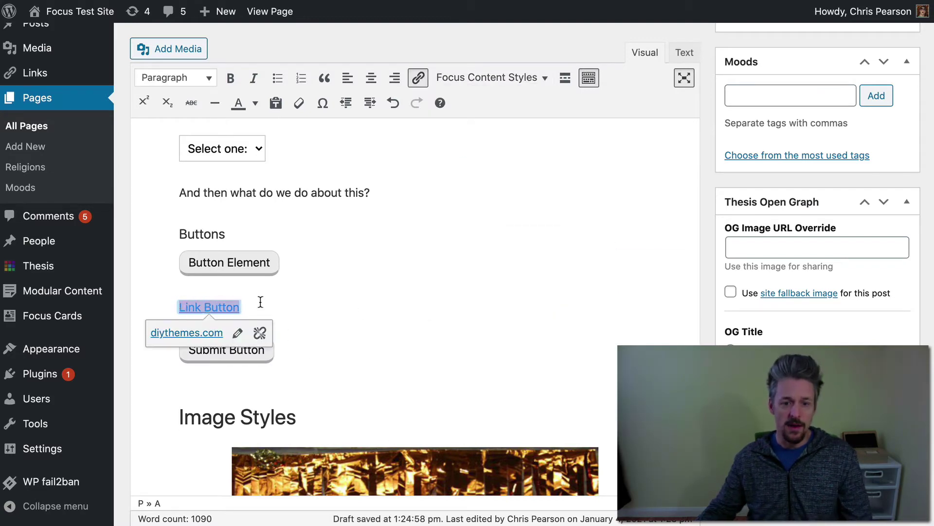
pyautogui.click(526, 232)
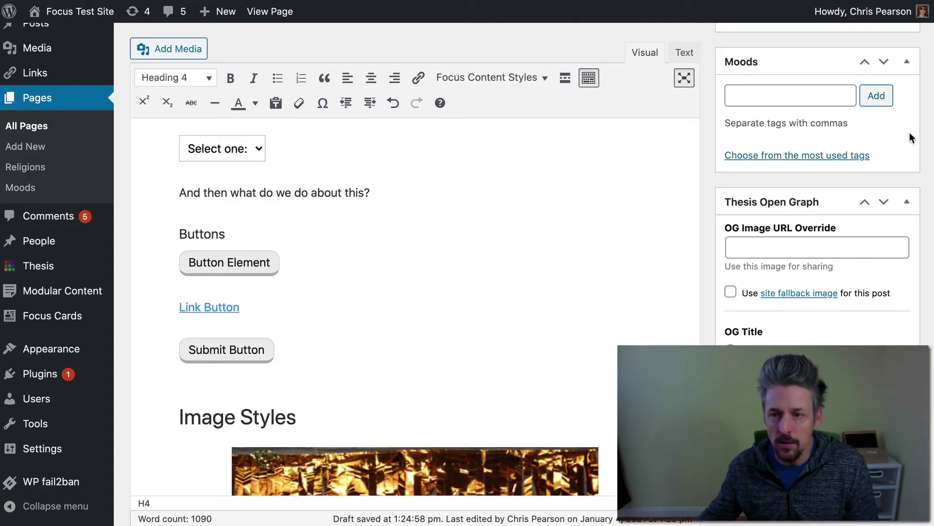
pyautogui.scroll(15, 910, 133)
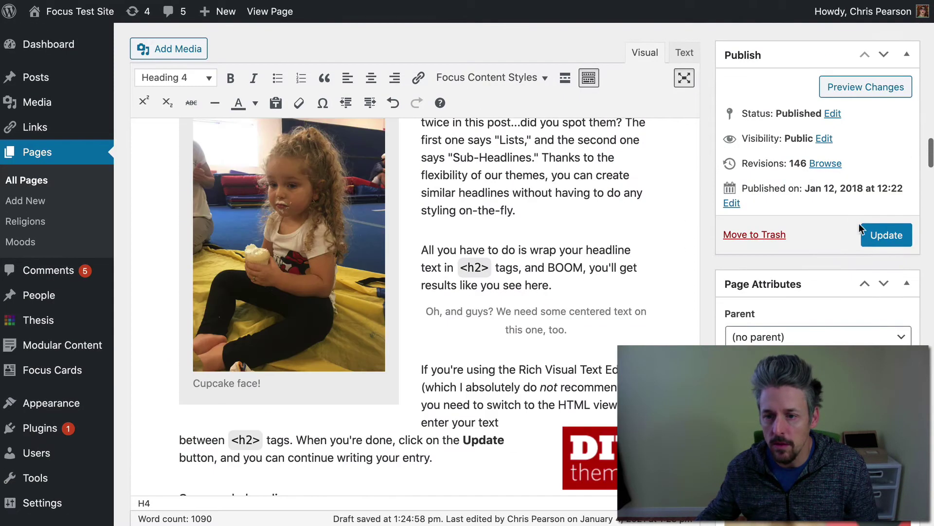
pyautogui.click(876, 235)
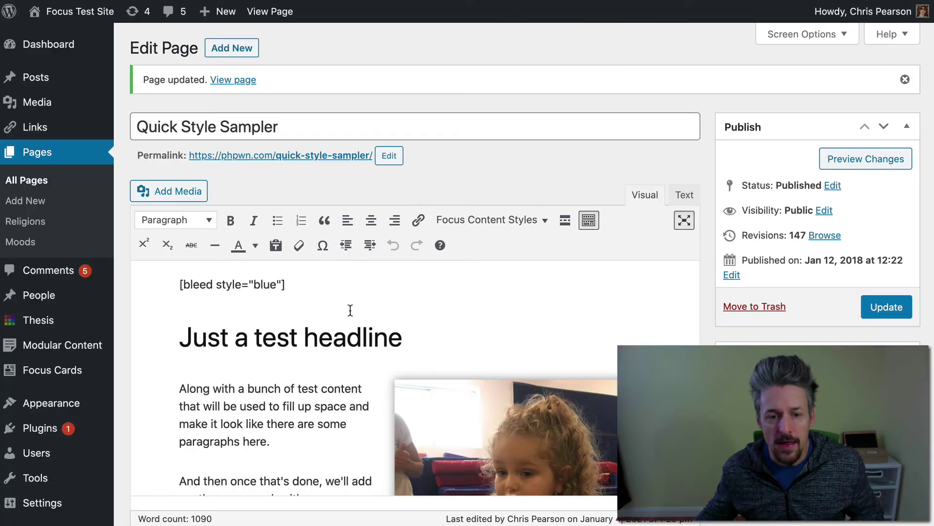
# Apply Focus Content Styles > Buttons > Action to Link Button and update Quick Style Sampler
pyautogui.scroll(-20, 351, 310)
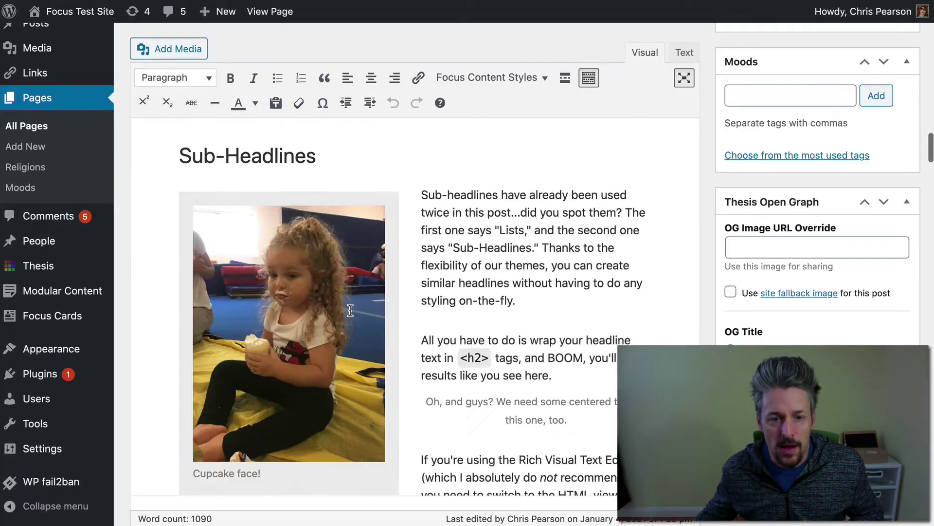
pyautogui.scroll(-5, 350, 310)
pyautogui.scroll(4, 350, 310)
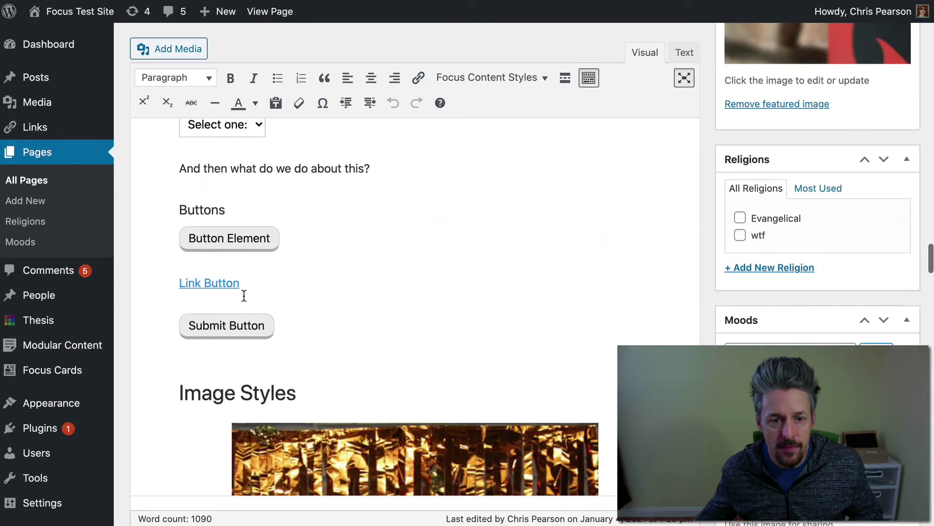
pyautogui.moveTo(246, 287); pyautogui.dragTo(189, 283)
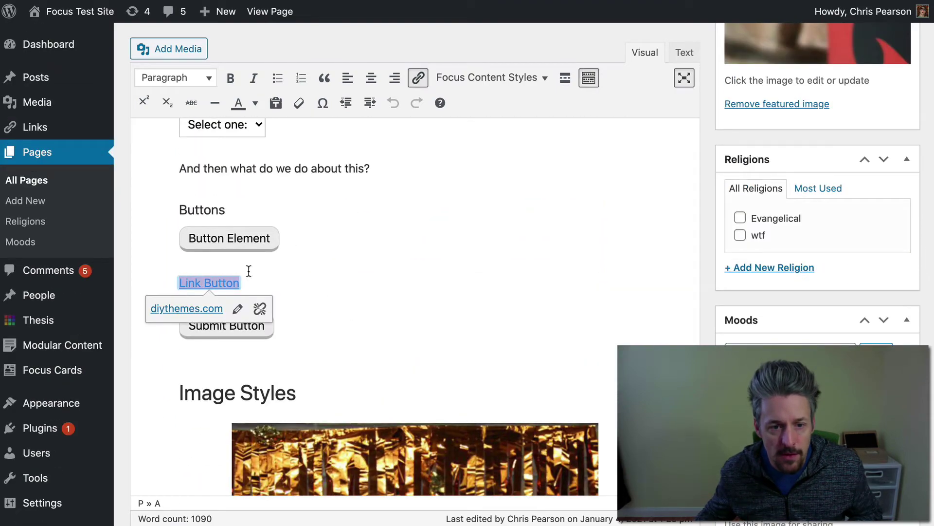
pyautogui.click(531, 77)
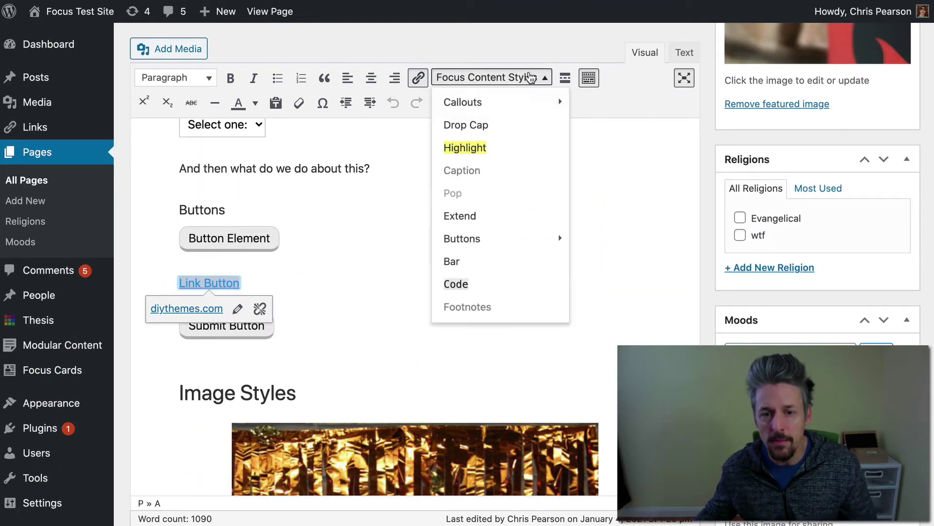
pyautogui.moveTo(559, 243)
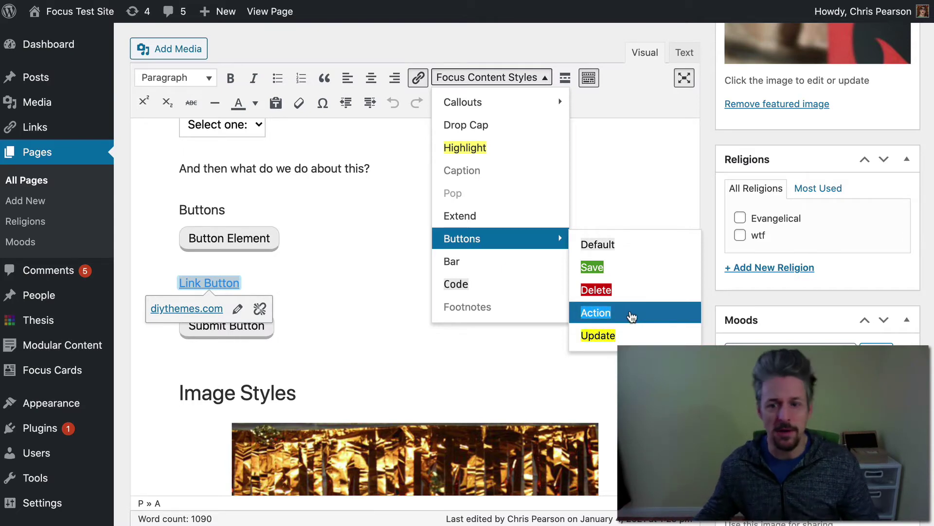
pyautogui.click(632, 317)
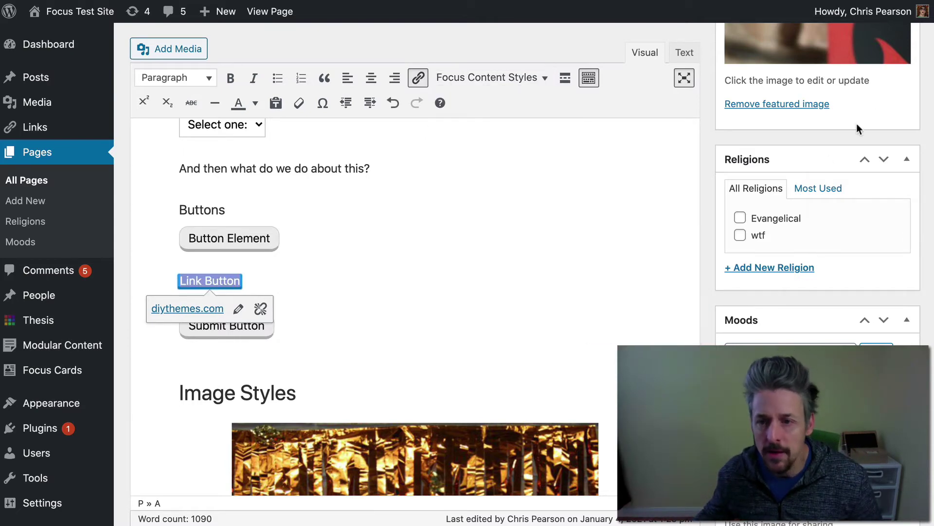
pyautogui.scroll(10, 859, 185)
pyautogui.click(886, 96)
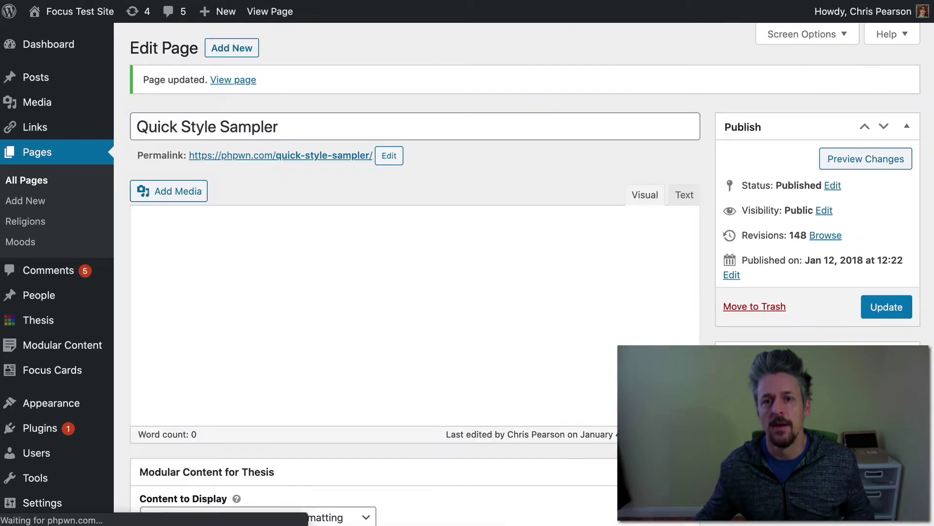
pyautogui.hotkey('ctrl', 'Tab')
pyautogui.hotkey('ctrl', 'r')
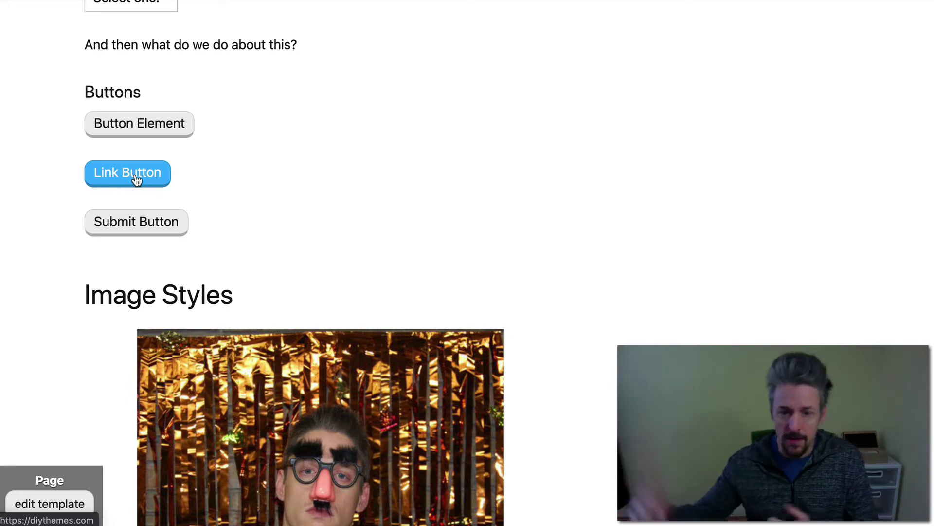
pyautogui.click(450, 3)
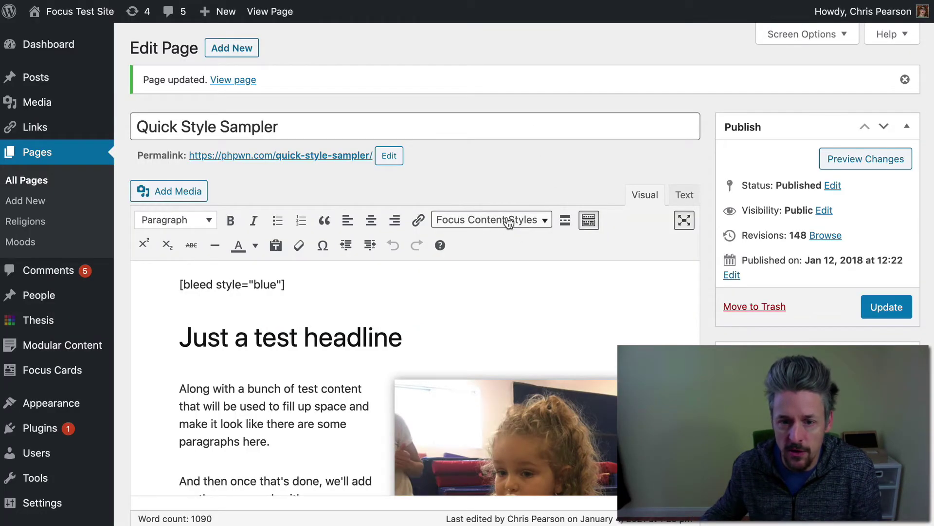
pyautogui.click(531, 221)
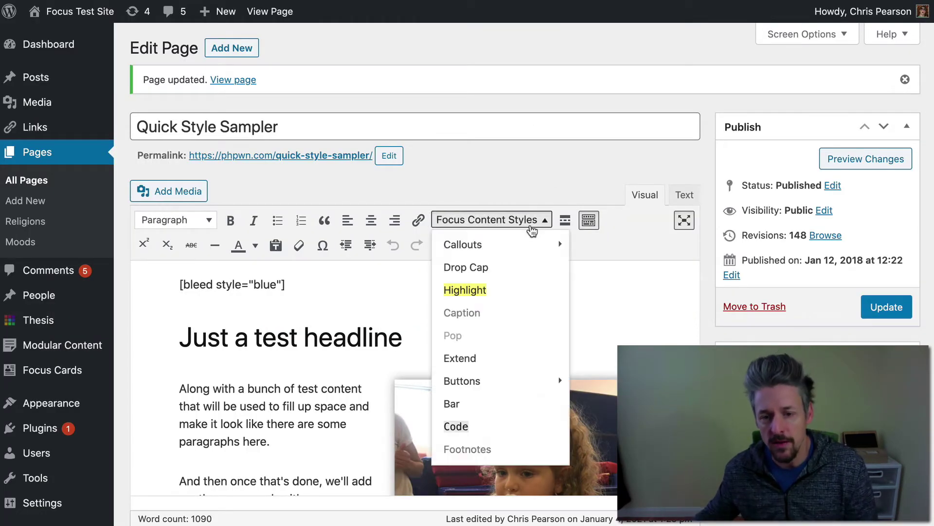
pyautogui.click(518, 163)
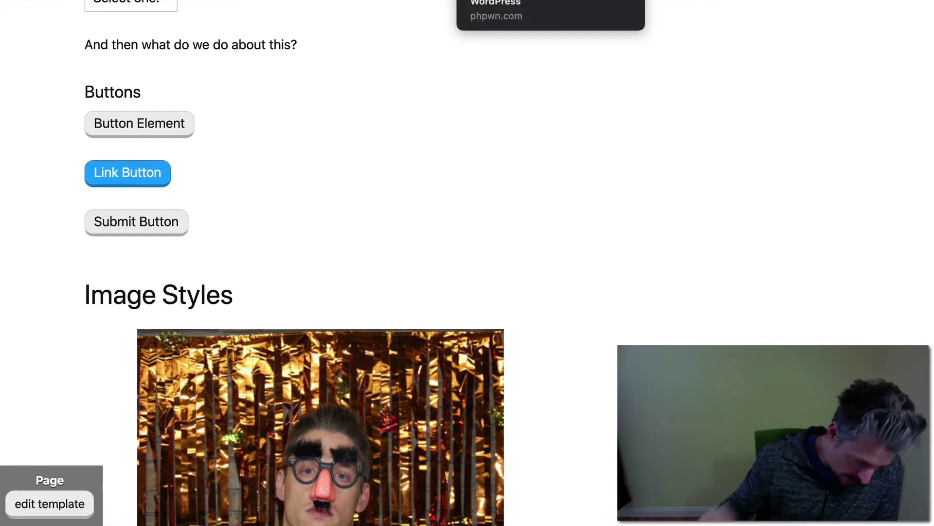
pyautogui.click(510, 0)
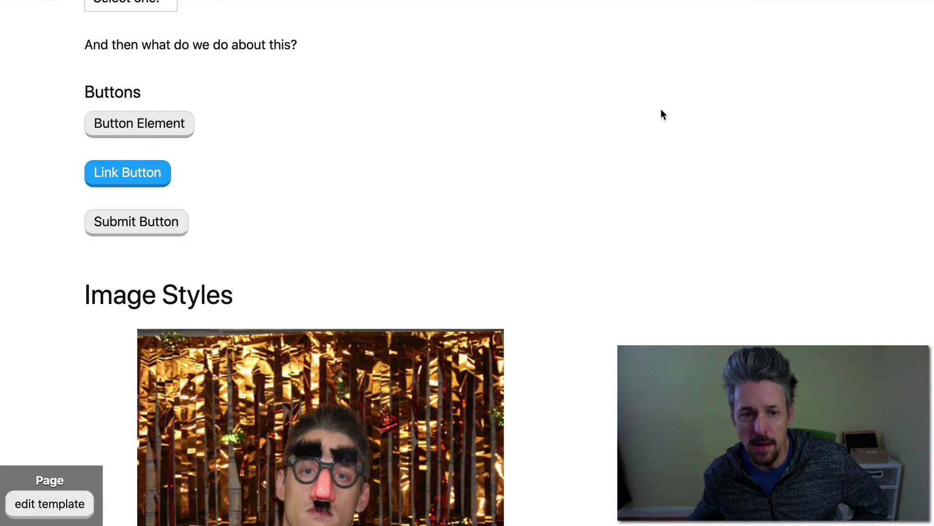
# Scroll the live Quick Style Sampler page to inspect its site header and wide featured image
pyautogui.scroll(20, 661, 115)
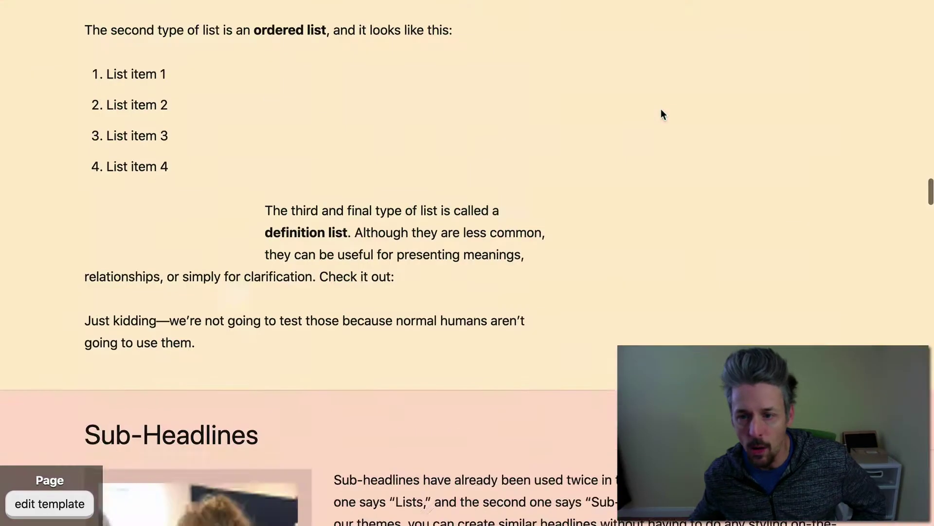
pyautogui.scroll(-1, 607, 331)
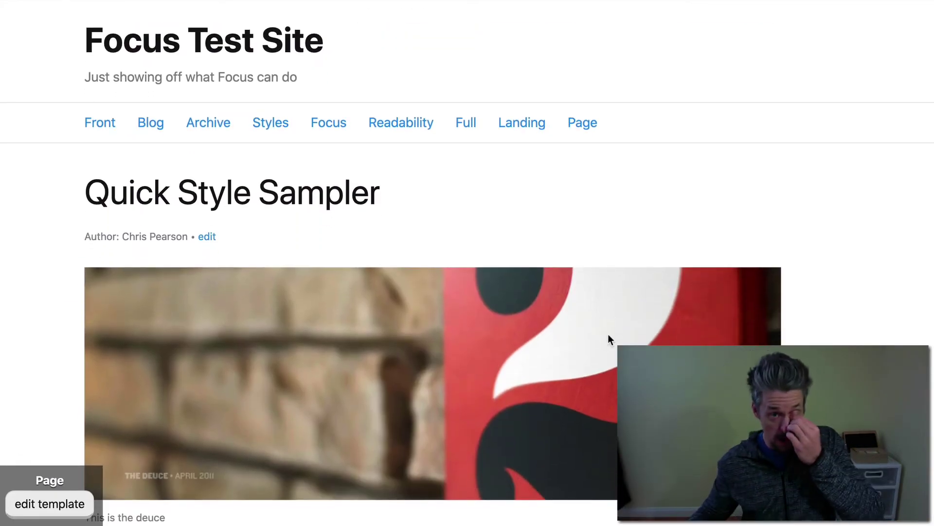
pyautogui.scroll(-1, 608, 333)
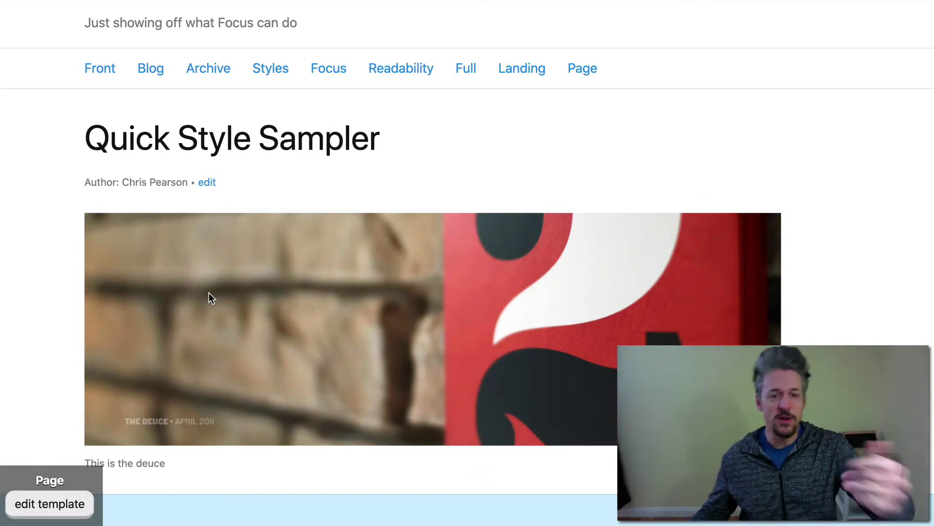
pyautogui.scroll(-2, 432, 285)
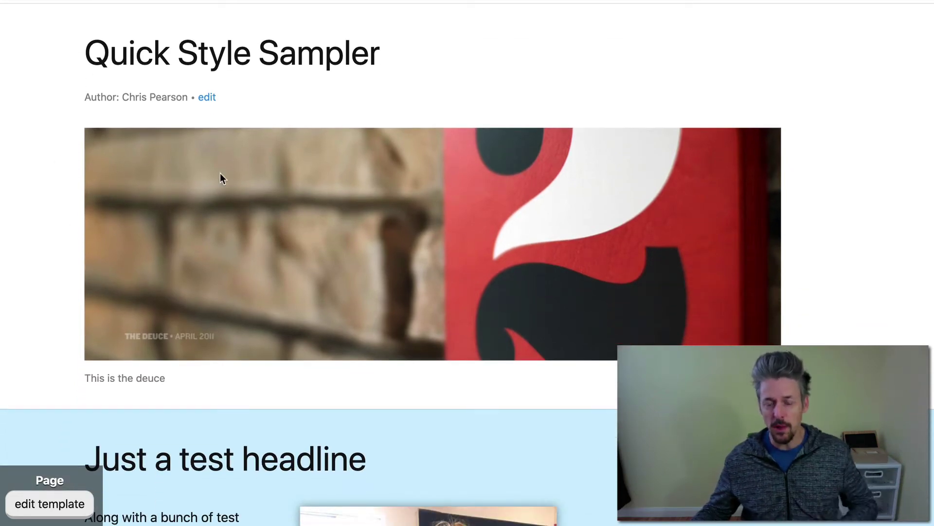
pyautogui.scroll(2, 159, 197)
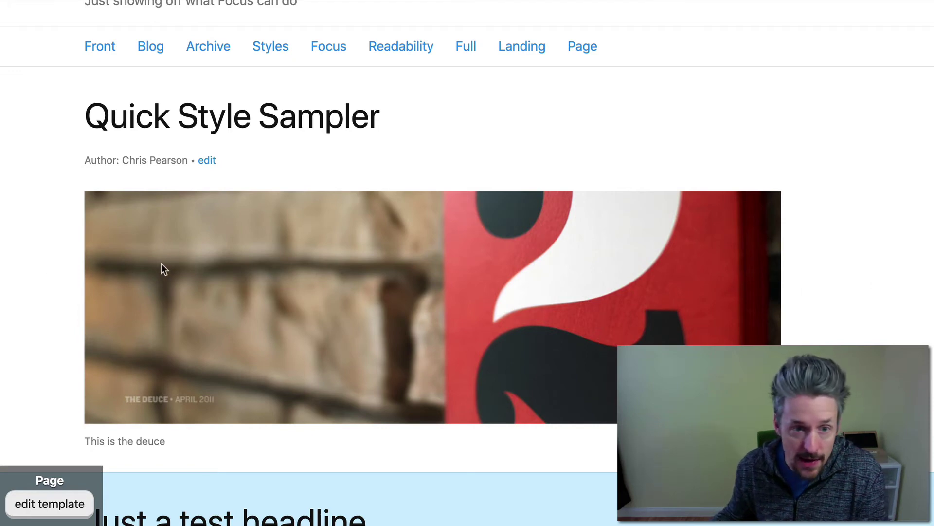
pyautogui.scroll(3, 161, 264)
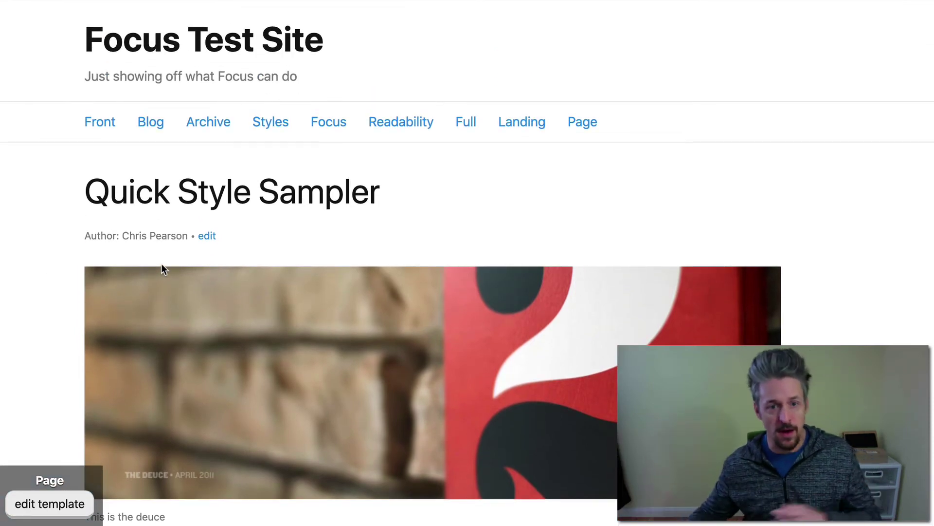
pyautogui.scroll(-2, 161, 271)
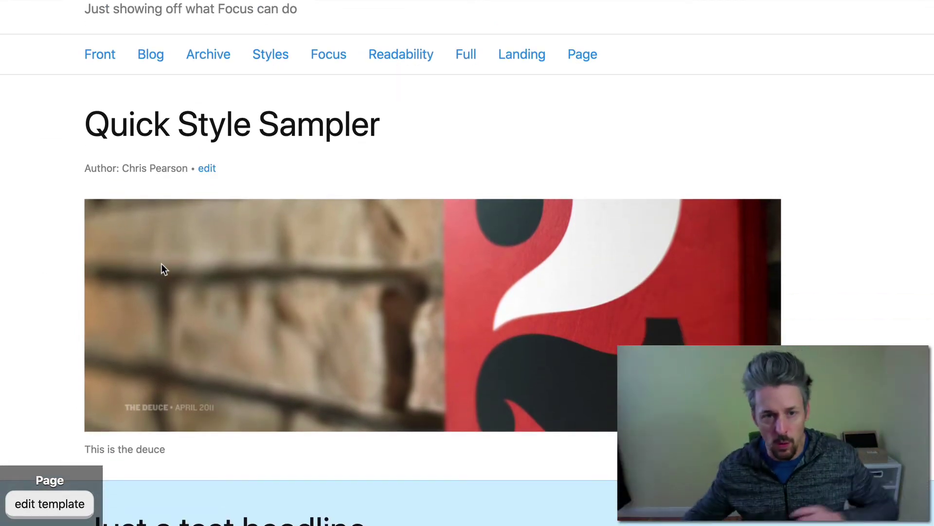
pyautogui.scroll(2, 161, 263)
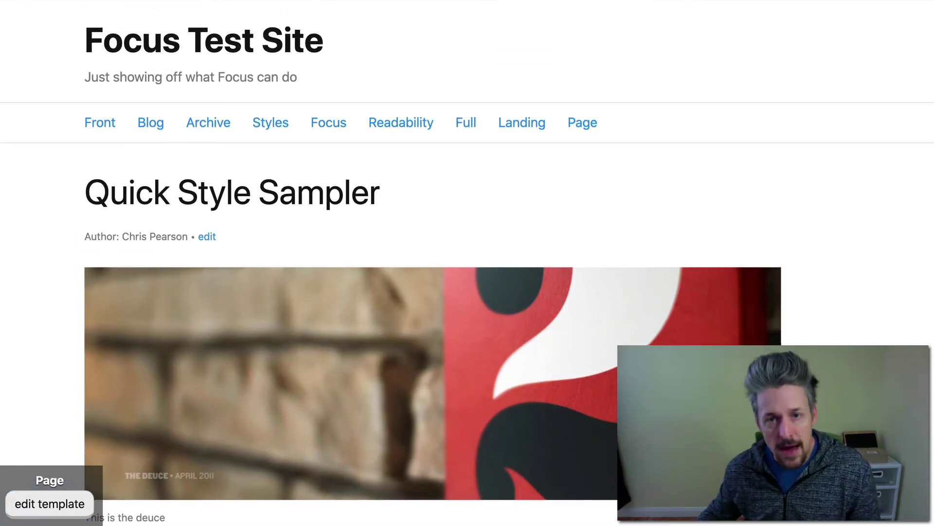
# Open the Focus content and display settings, briefly expanding and collapsing Global Layout Elements
pyautogui.hotkey('ctrl', 'Tab')
pyautogui.hotkey('ctrl', 'Tab')
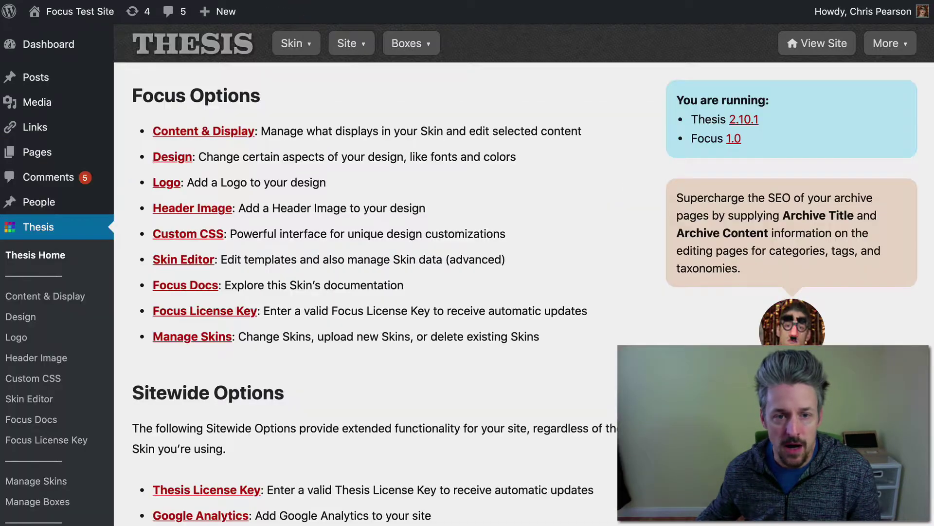
pyautogui.click(225, 135)
pyautogui.scroll(-3, 565, 361)
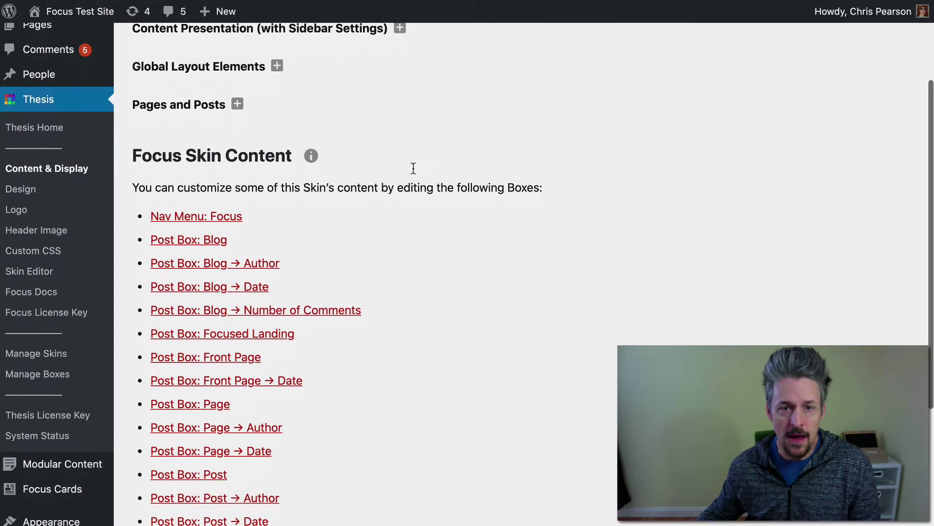
pyautogui.scroll(2, 404, 162)
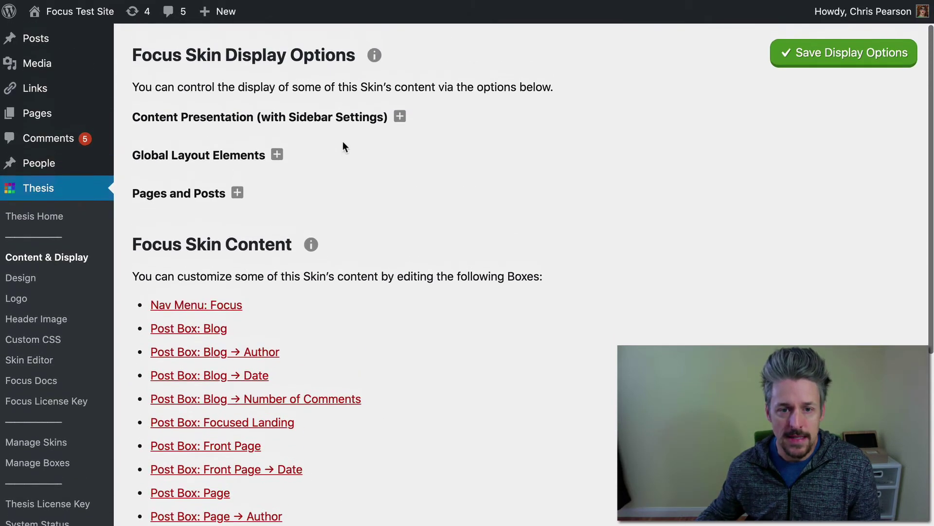
pyautogui.click(197, 165)
pyautogui.scroll(-1, 377, 328)
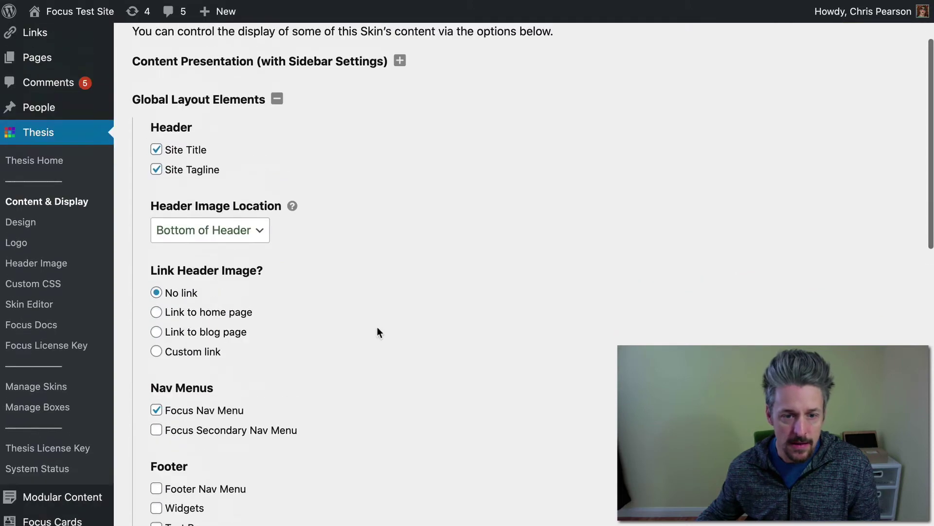
pyautogui.scroll(1, 377, 328)
pyautogui.click(194, 126)
# Expand Pages and Posts and reveal the Featured Images display style choices
pyautogui.scroll(-5, 218, 232)
pyautogui.scroll(7, 218, 228)
pyautogui.scroll(-1, 218, 228)
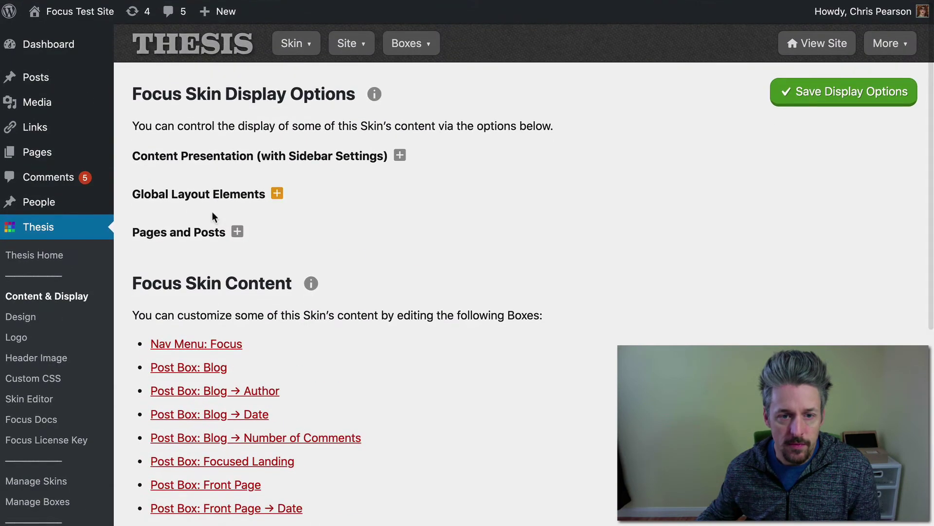
pyautogui.click(200, 232)
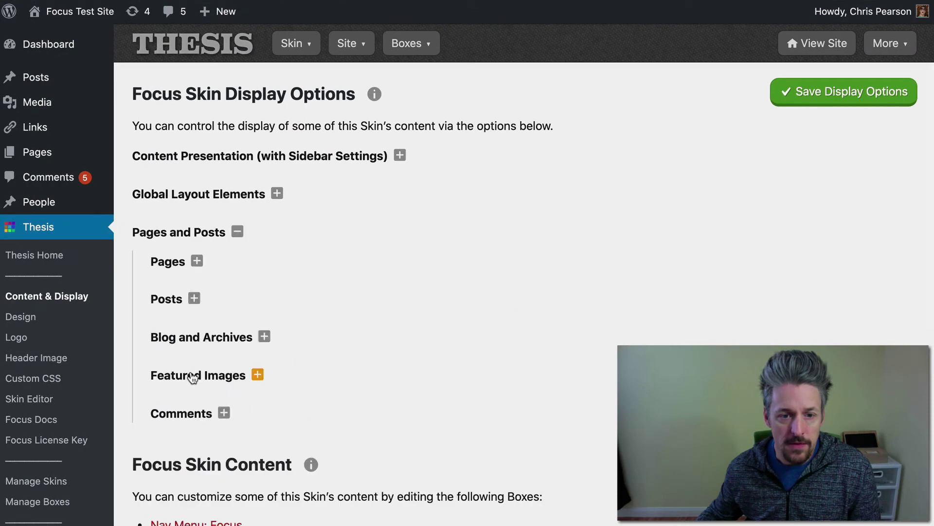
pyautogui.scroll(-2, 227, 258)
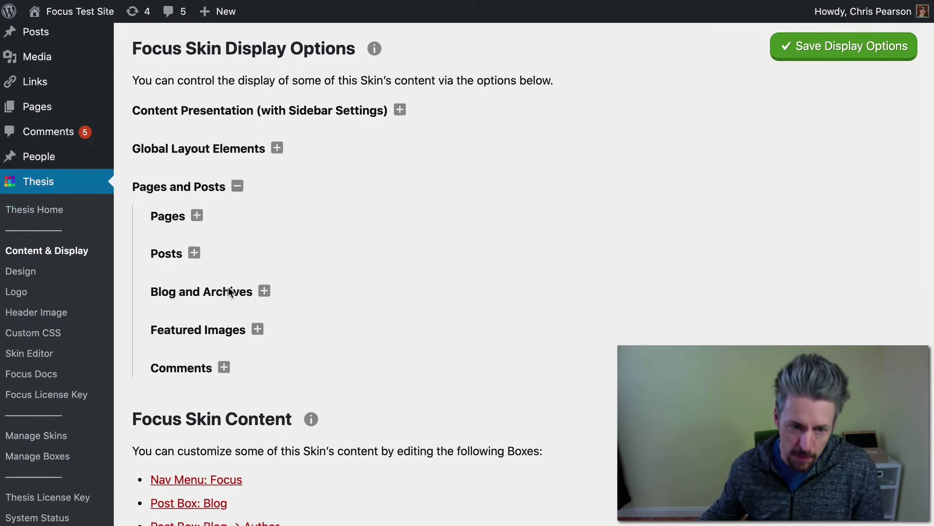
pyautogui.click(212, 332)
pyautogui.scroll(-4, 499, 329)
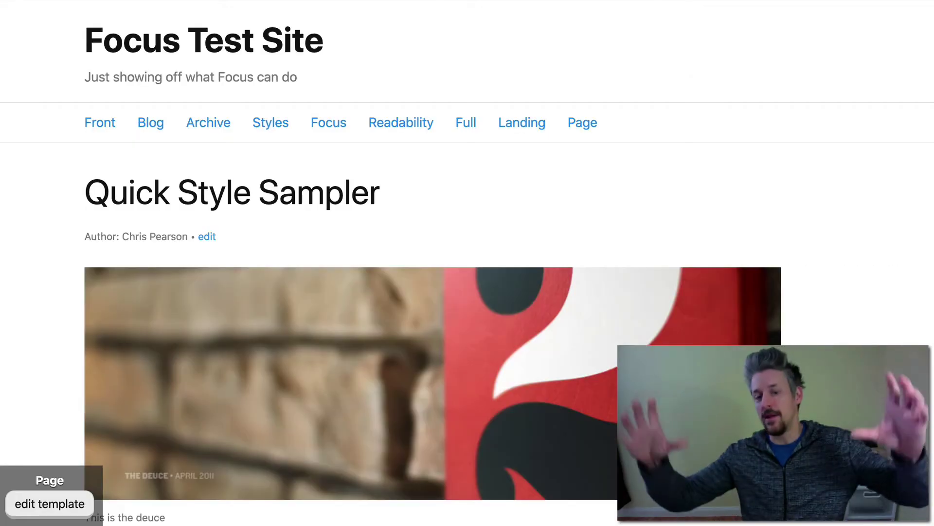
pyautogui.scroll(-3, 593, 266)
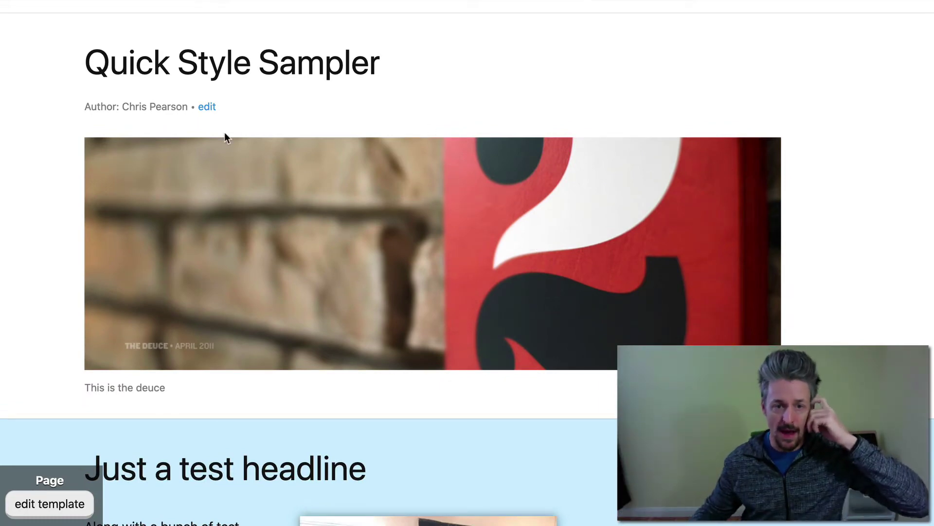
pyautogui.rightClick(280, 120)
pyautogui.click(317, 262)
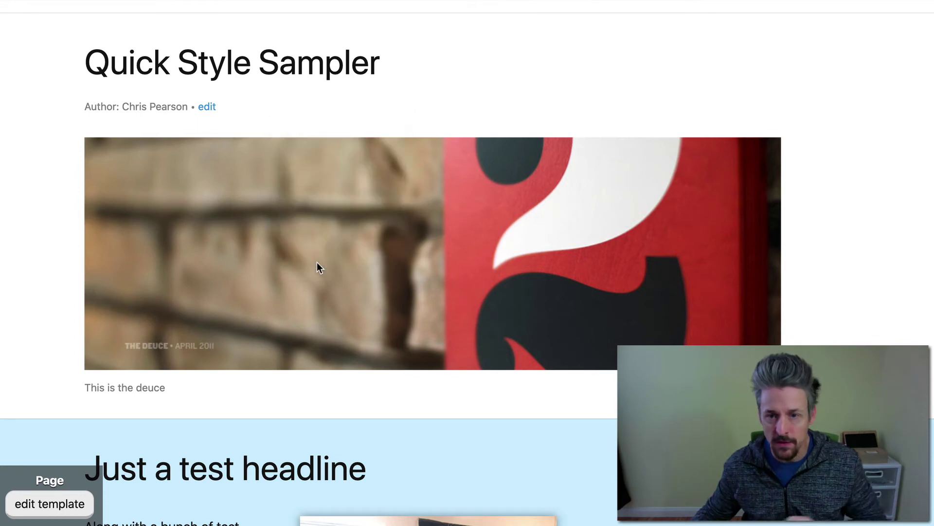
pyautogui.scroll(-1, 264, 230)
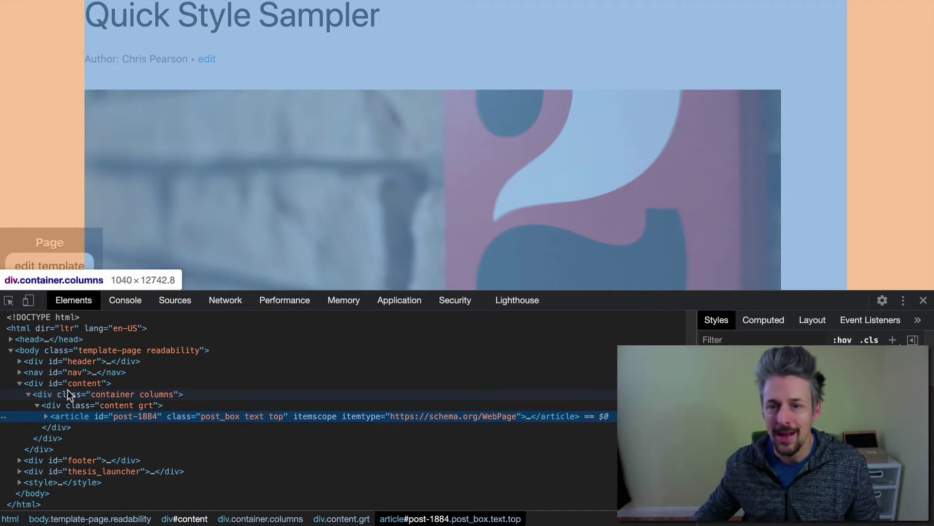
pyautogui.scroll(-1, 489, 189)
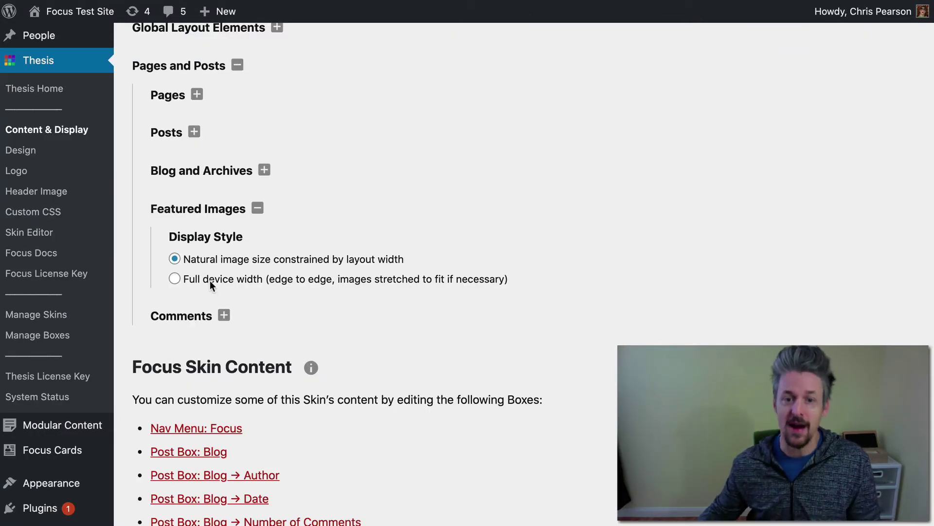
# Choose 'Full device width, edge to edge' as the Featured Images display style
pyautogui.click(210, 285)
pyautogui.scroll(2, 454, 243)
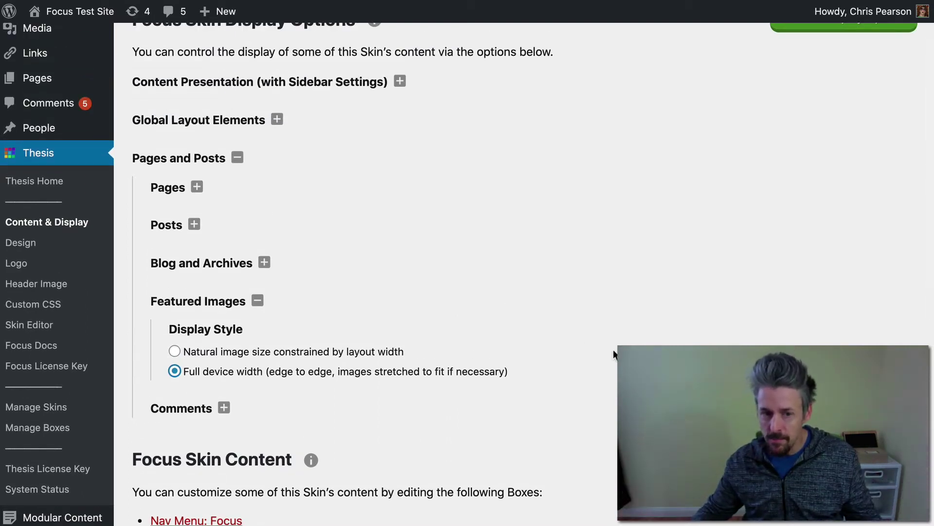
pyautogui.scroll(1, 524, 263)
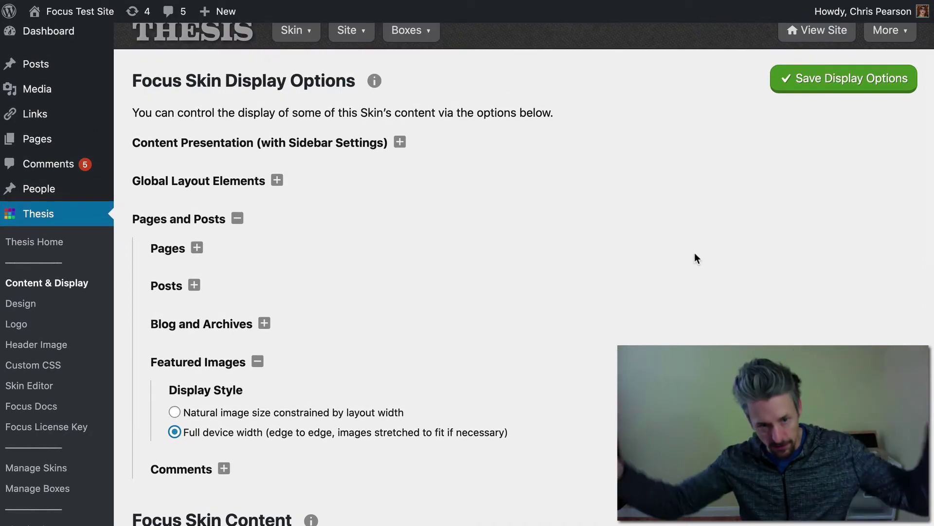
# Save the display options and close the developer tools panel
pyautogui.click(836, 87)
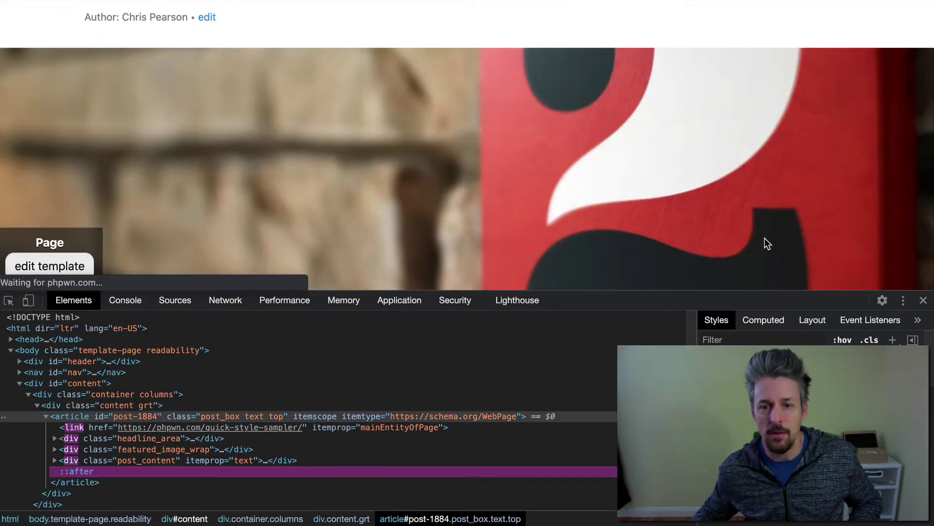
pyautogui.click(923, 300)
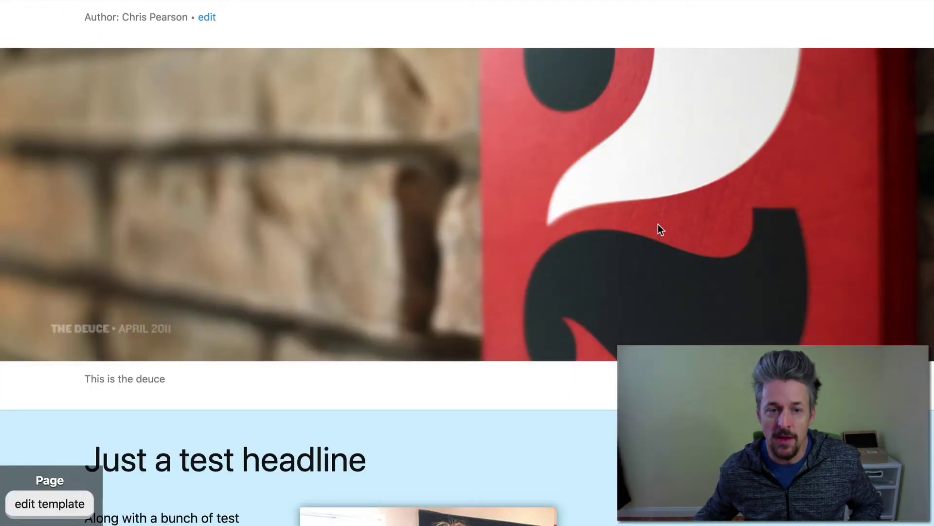
pyautogui.scroll(1, 658, 229)
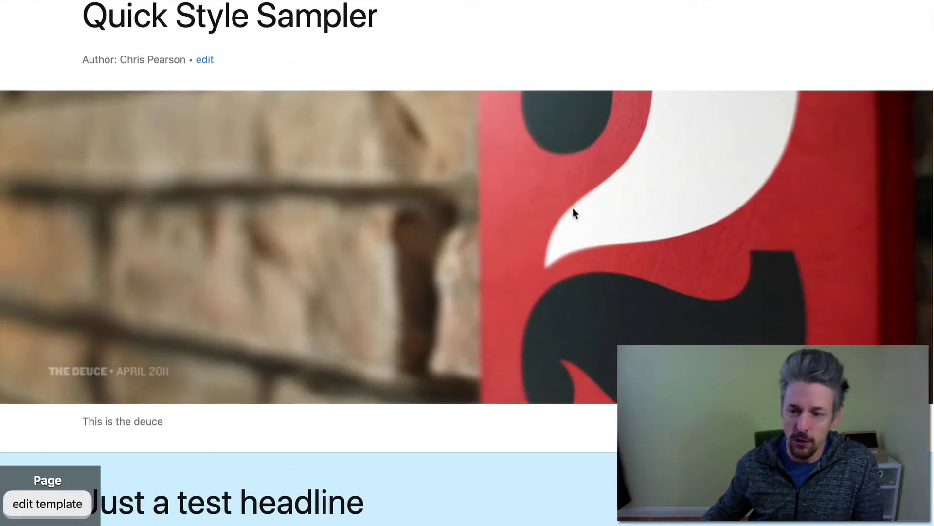
# Scroll the Quick Style Sampler and blog pages to confirm edge-to-edge featured images
pyautogui.scroll(-2, 625, 226)
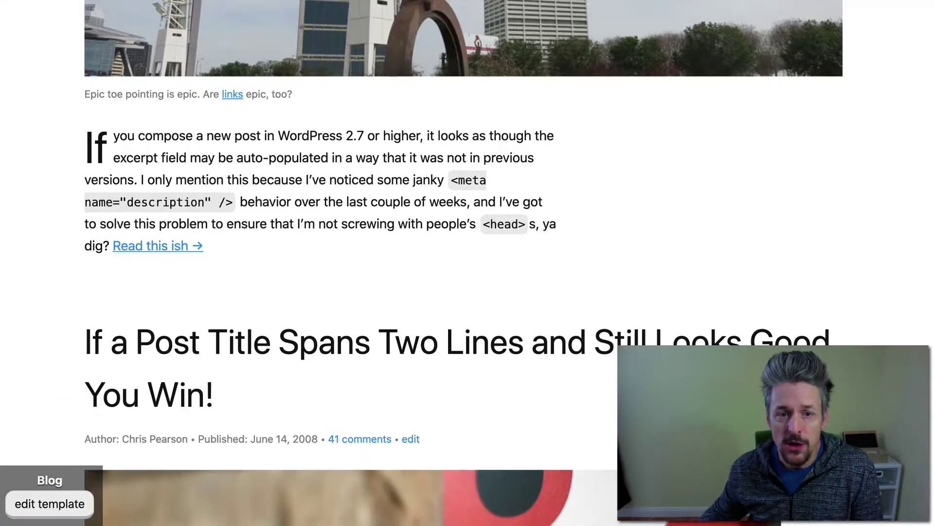
pyautogui.scroll(15, 313, 247)
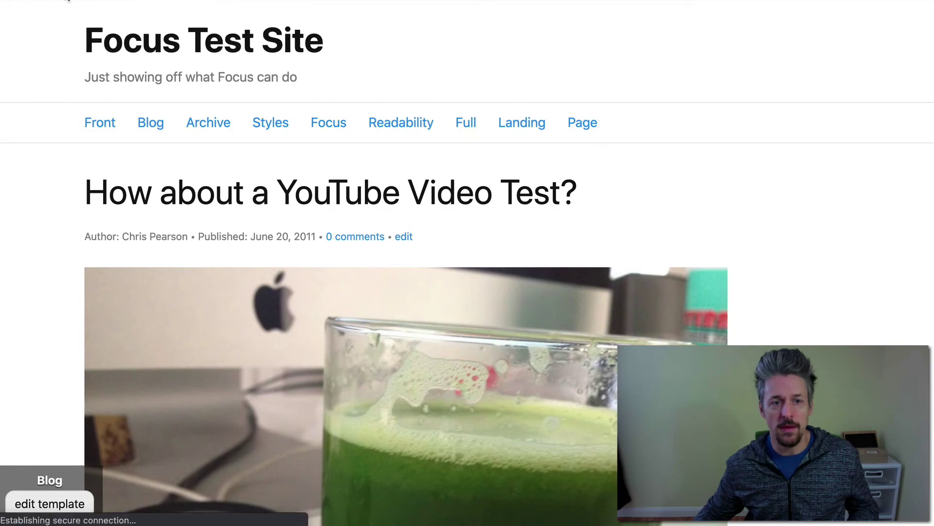
pyautogui.scroll(-3, 347, 178)
pyautogui.scroll(-20, 347, 178)
pyautogui.scroll(-20, 348, 178)
pyautogui.scroll(-15, 348, 178)
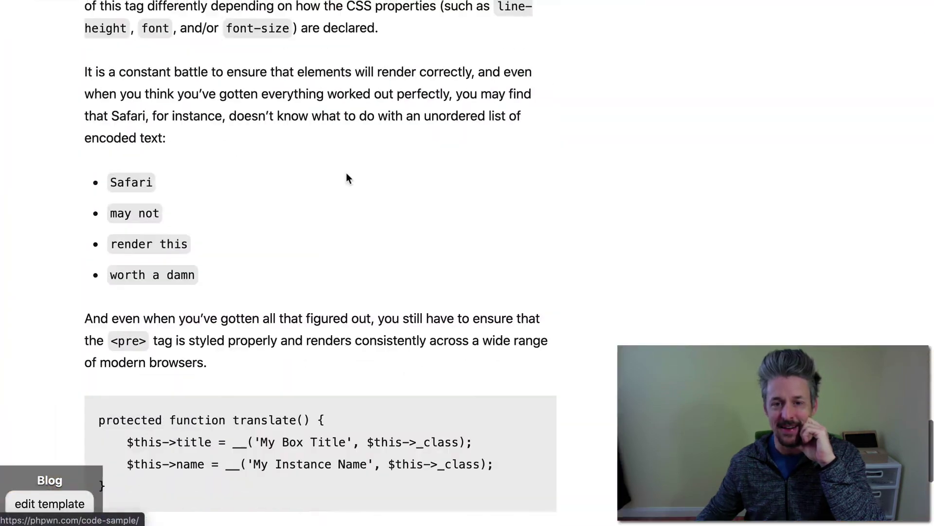
pyautogui.scroll(20, 347, 178)
pyautogui.scroll(20, 347, 178)
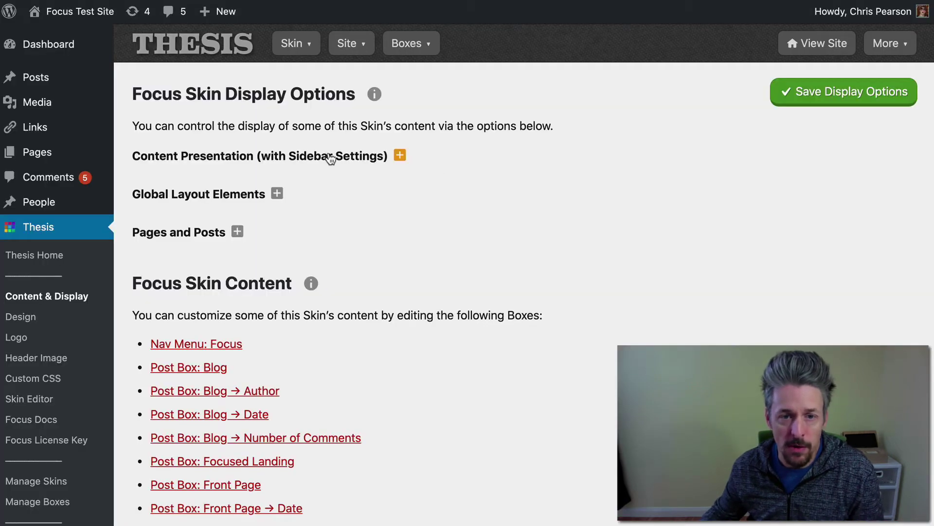
# Select Focus under Content Presentation and save the display options
pyautogui.click(329, 159)
pyautogui.click(174, 227)
pyautogui.click(834, 99)
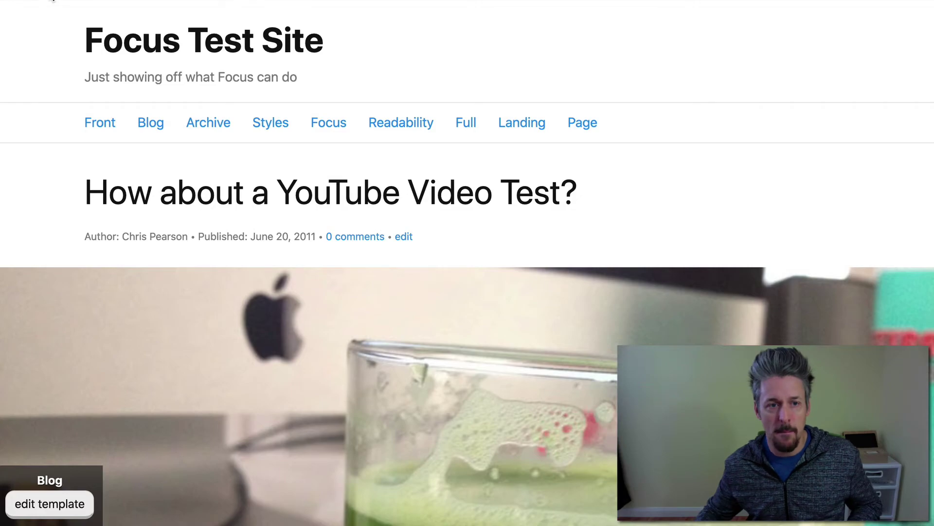
# Scroll the blog to check the centred header, menu and post titles
pyautogui.scroll(-10, 313, 199)
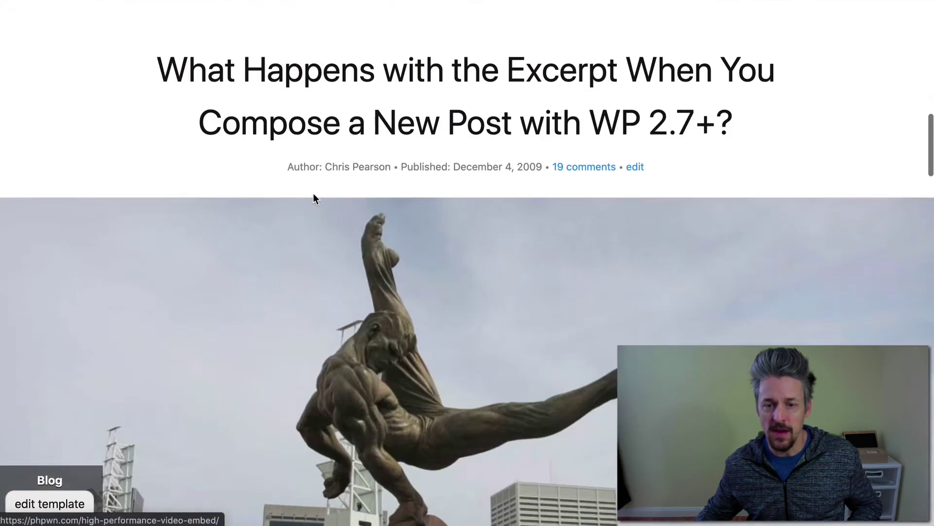
pyautogui.scroll(-15, 313, 194)
pyautogui.scroll(20, 314, 193)
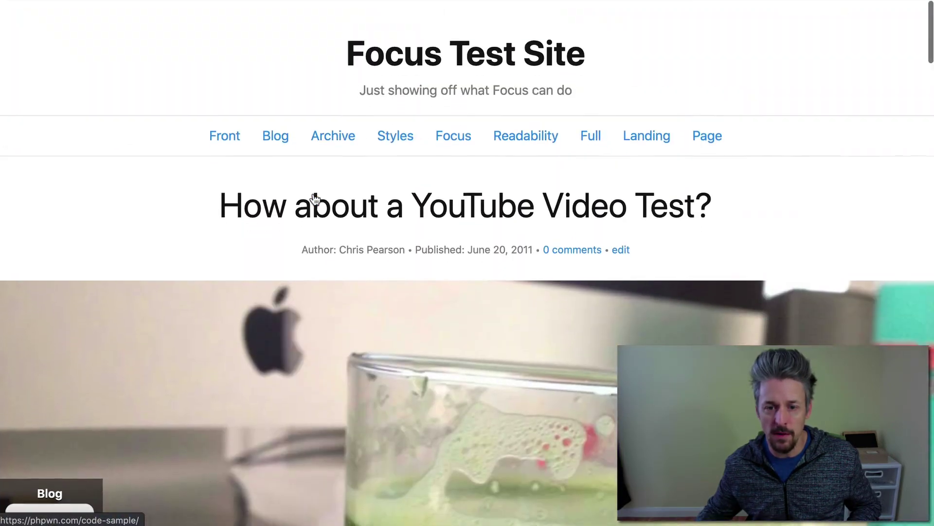
pyautogui.scroll(-6, 366, 255)
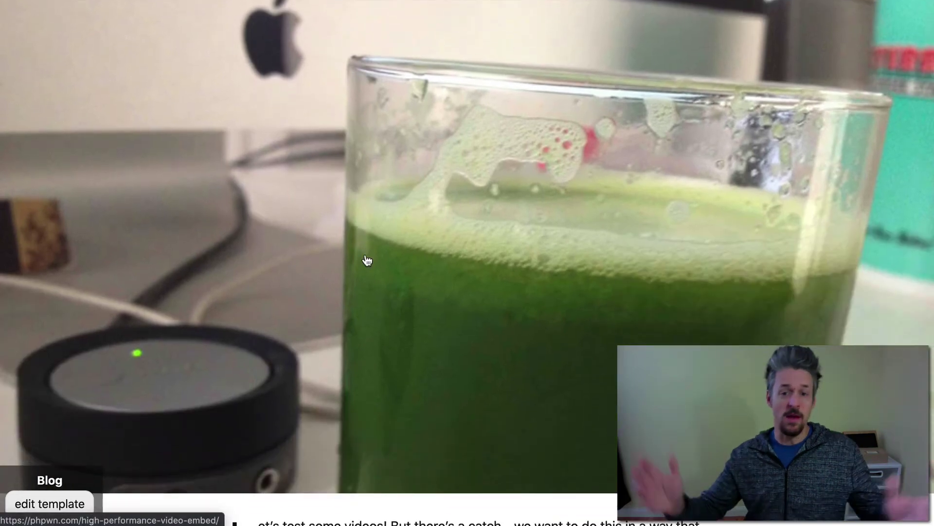
pyautogui.scroll(2, 367, 261)
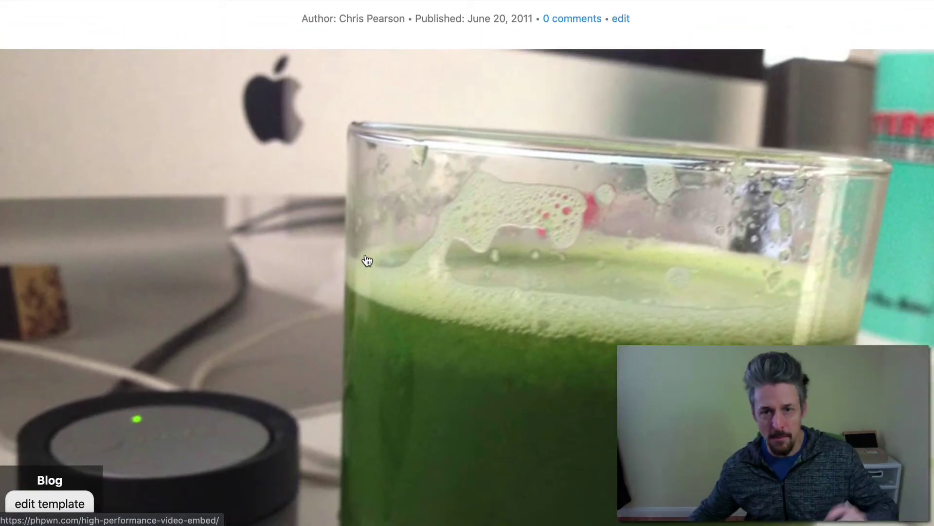
pyautogui.scroll(5, 367, 261)
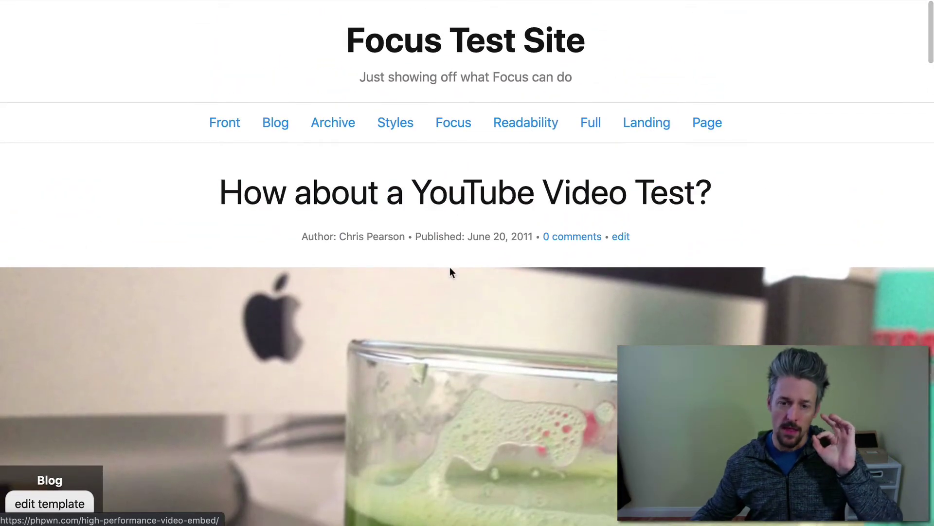
# Confirm Featured Images is still full device width, then view the Quick Style Sampler page
pyautogui.click(131, 4)
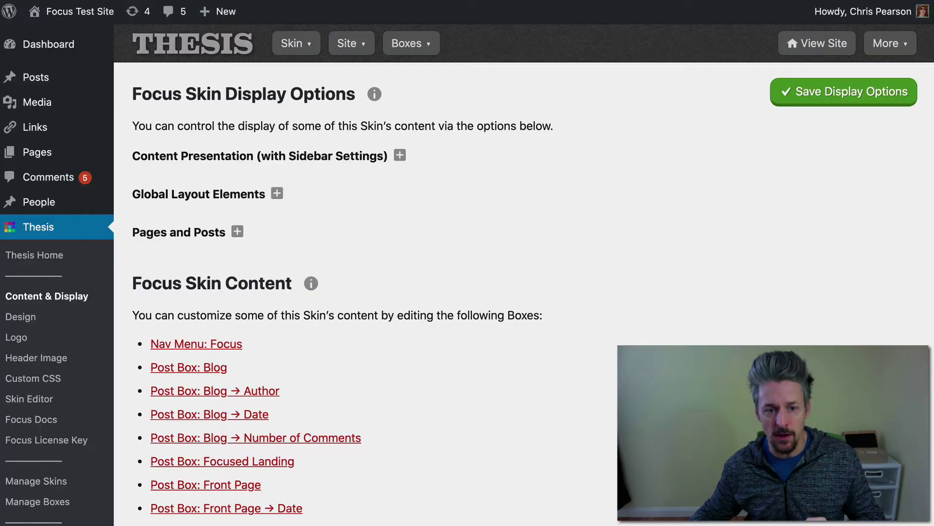
pyautogui.click(186, 237)
pyautogui.click(187, 379)
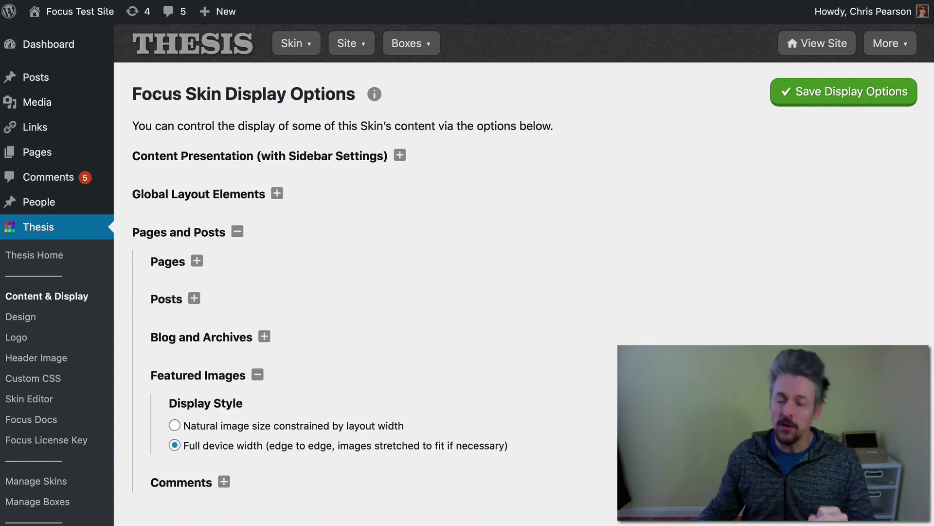
pyautogui.click(494, 3)
pyautogui.click(536, 3)
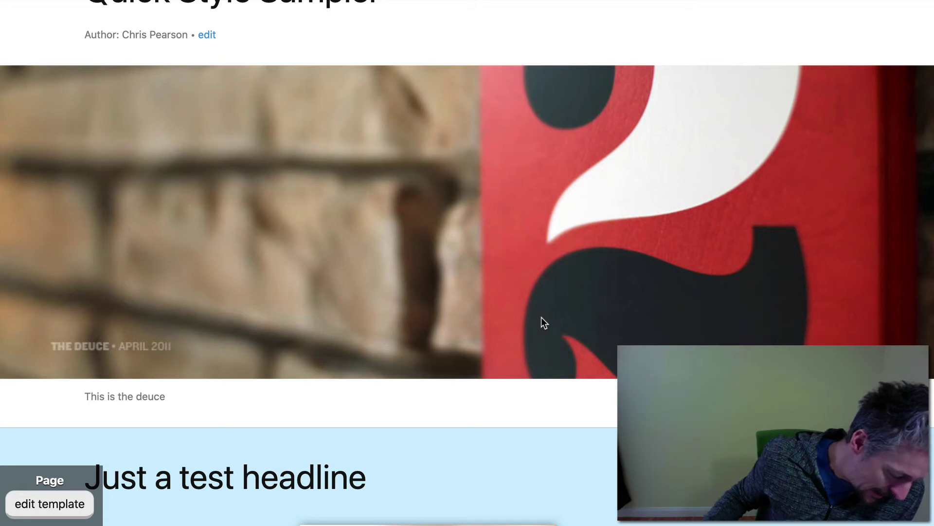
pyautogui.scroll(5, 516, 141)
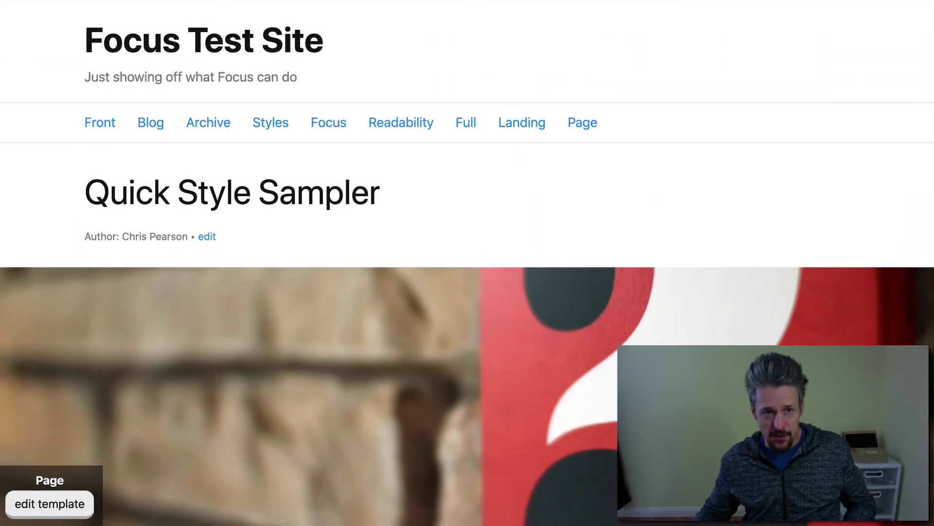
pyautogui.press('super+r')
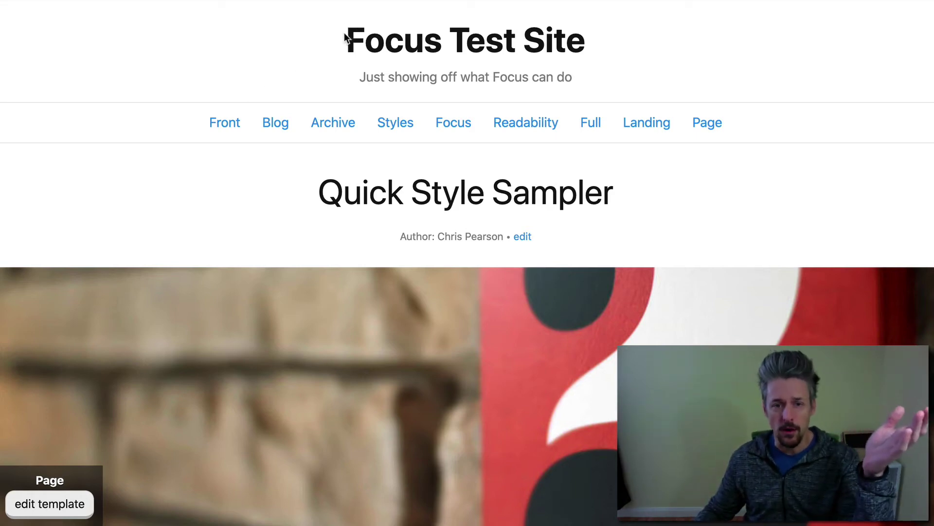
pyautogui.moveTo(346, 33); pyautogui.dragTo(587, 37)
pyautogui.click(588, 119)
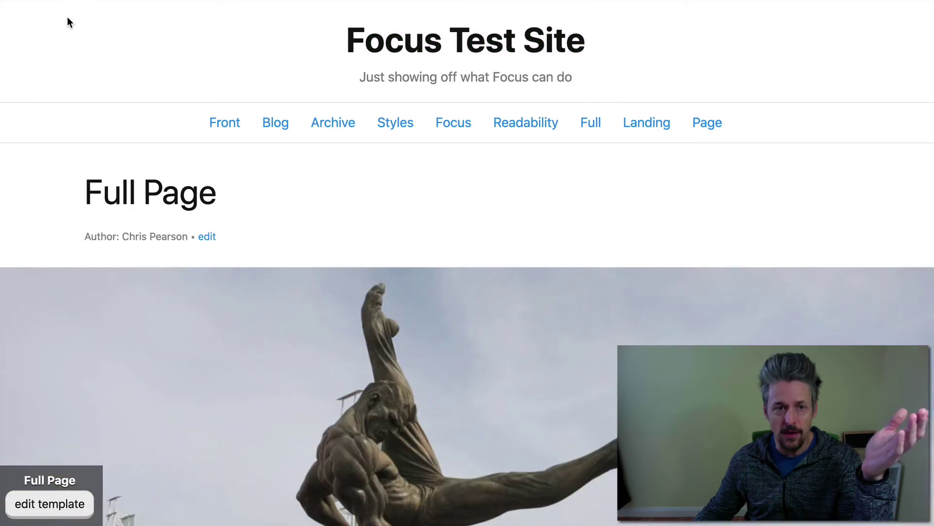
pyautogui.click(369, 49)
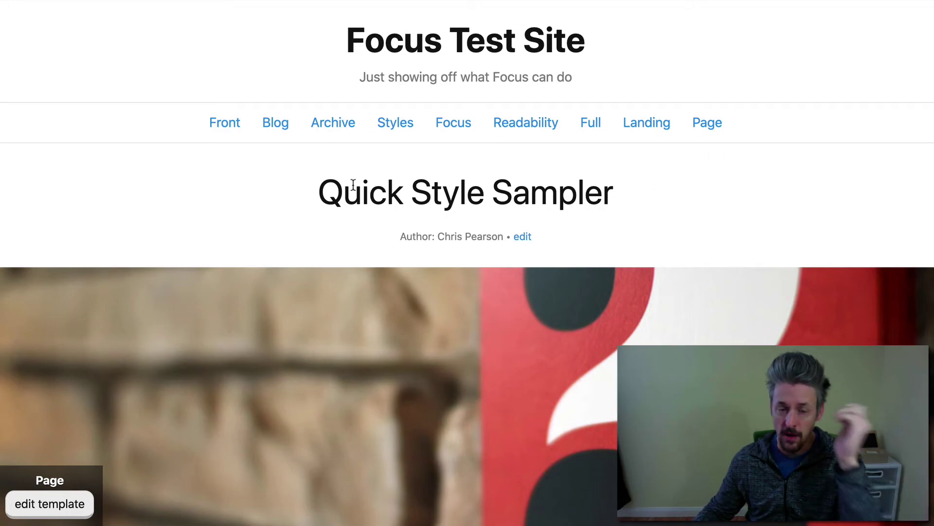
pyautogui.scroll(-15, 541, 273)
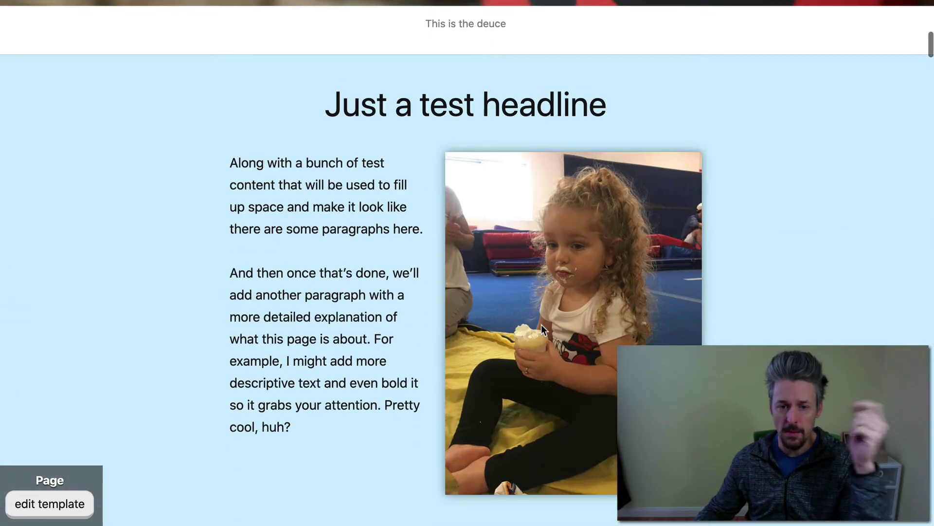
pyautogui.scroll(-5, 542, 328)
pyautogui.scroll(16, 541, 324)
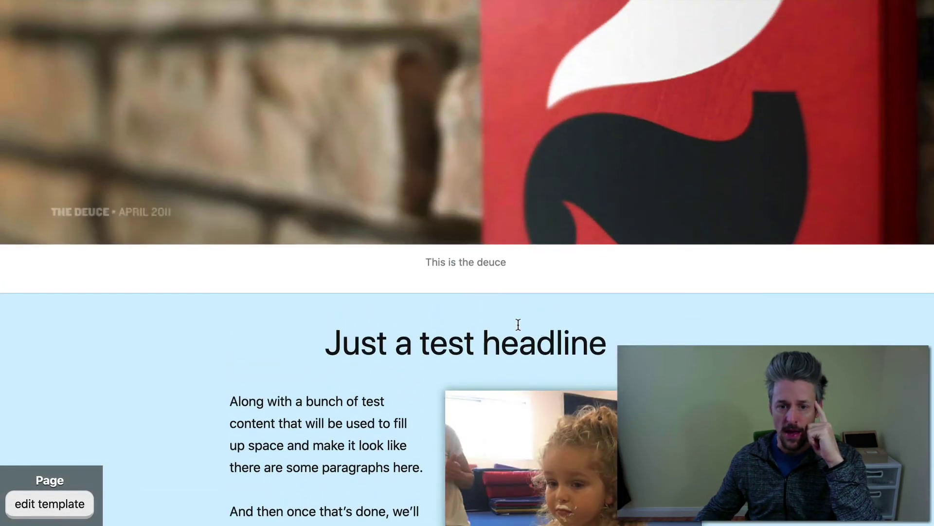
pyautogui.scroll(-20, 450, 315)
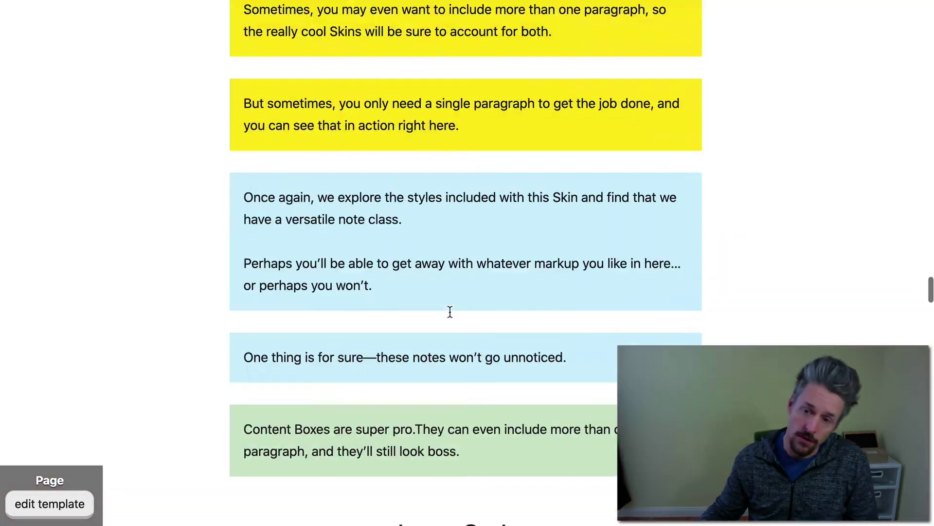
pyautogui.scroll(-2, 450, 314)
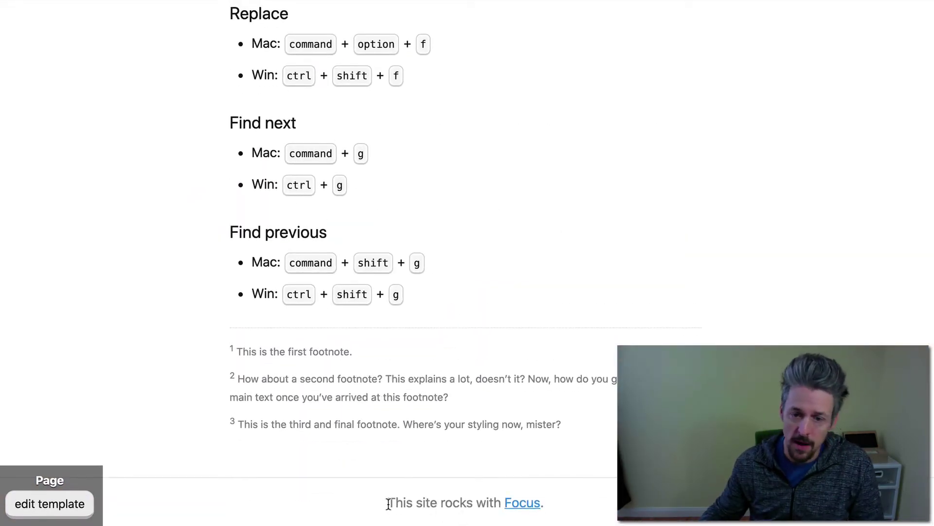
pyautogui.scroll(1, 388, 504)
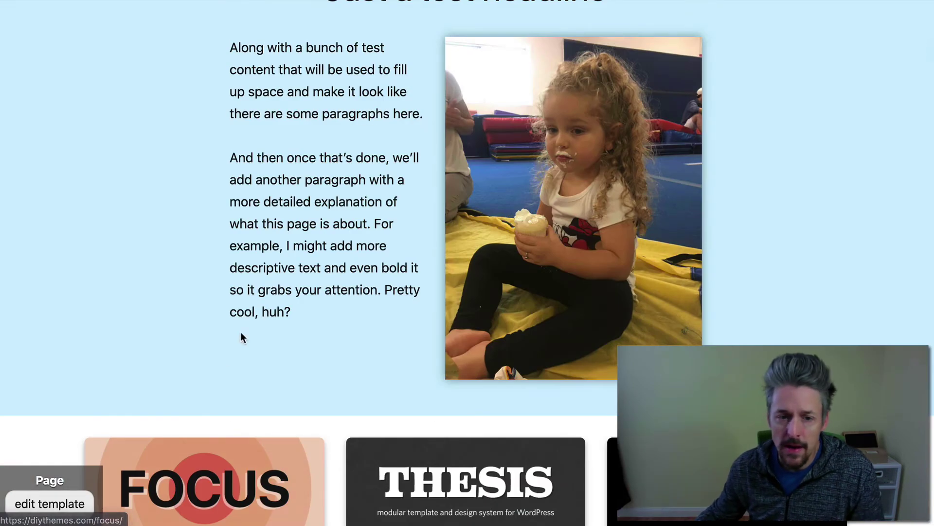
# Inspect the sampler page in developer tools, shrinking the panel to enlarge the page
pyautogui.rightClick(240, 332)
pyautogui.click(247, 237)
pyautogui.rightClick(286, 196)
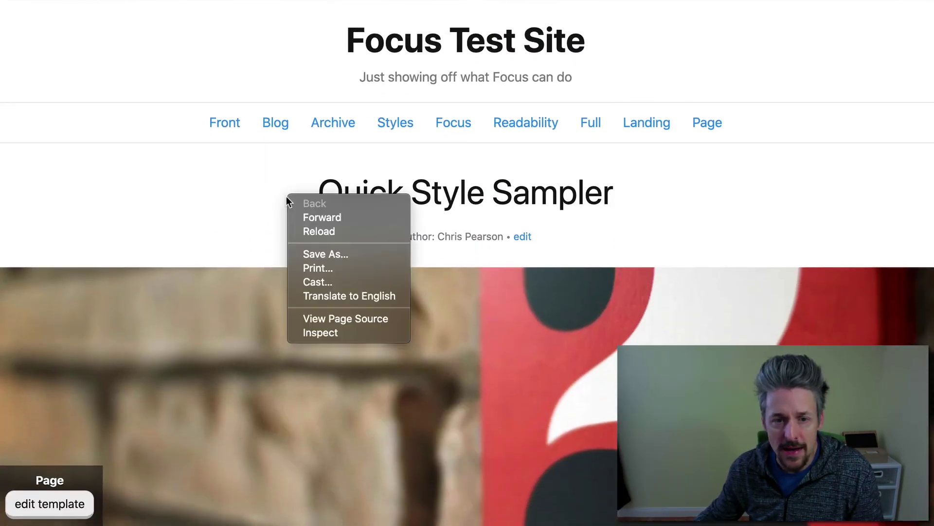
pyautogui.click(314, 334)
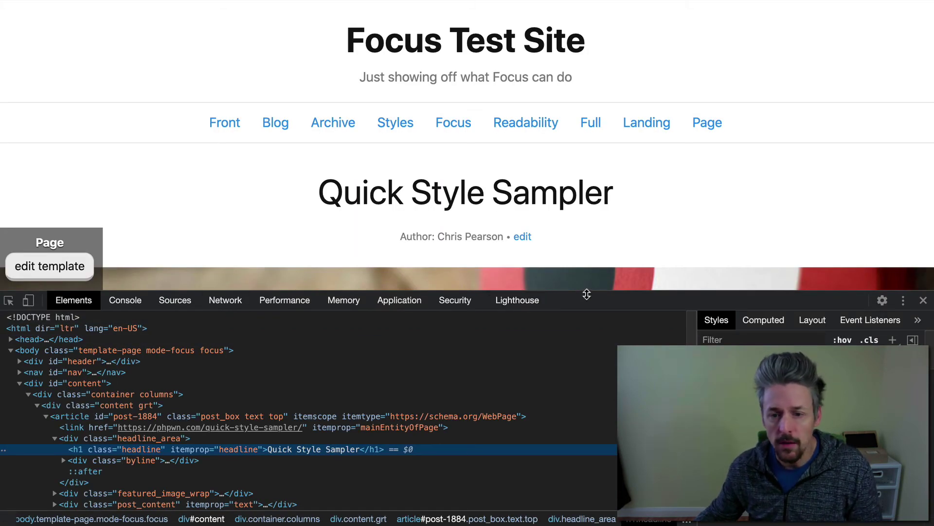
pyautogui.moveTo(587, 294); pyautogui.dragTo(587, 427)
pyautogui.scroll(-20, 320, 296)
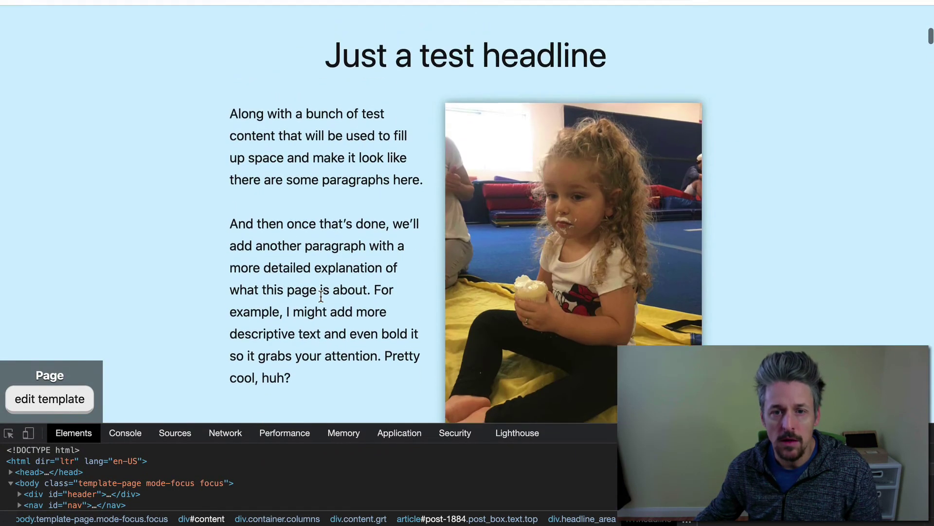
pyautogui.scroll(-20, 320, 296)
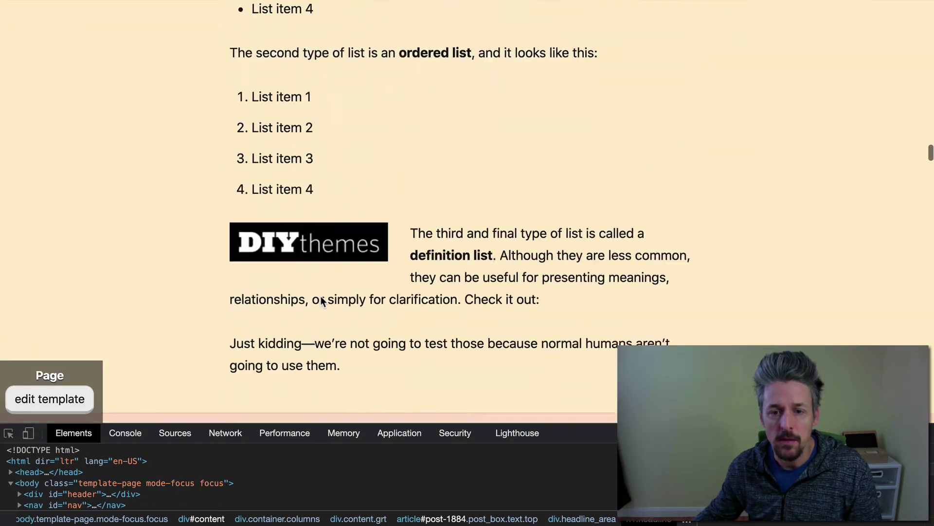
pyautogui.scroll(-5, 320, 296)
pyautogui.scroll(7, 321, 296)
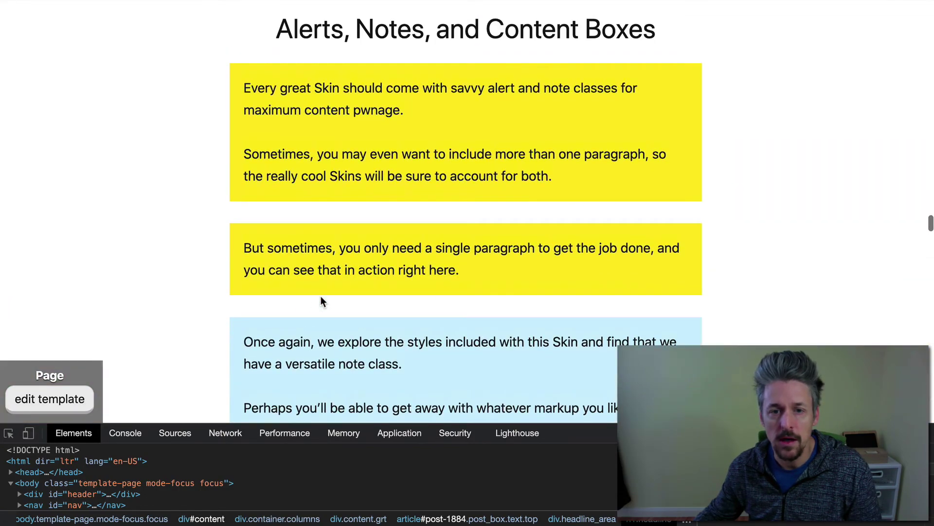
# Preview the page responsively, narrowing from about 1122 px down to 432 px, ending at 570 px
pyautogui.click(28, 433)
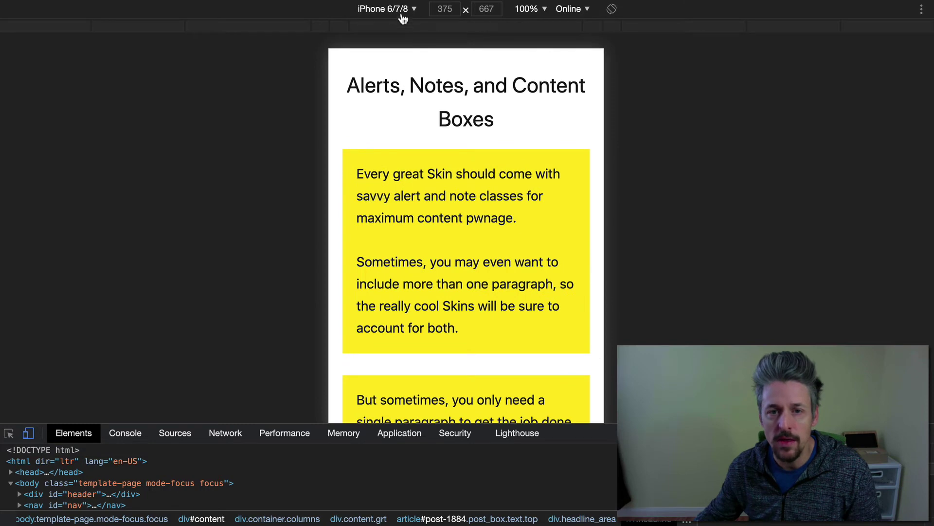
pyautogui.click(387, 9)
pyautogui.click(671, 281)
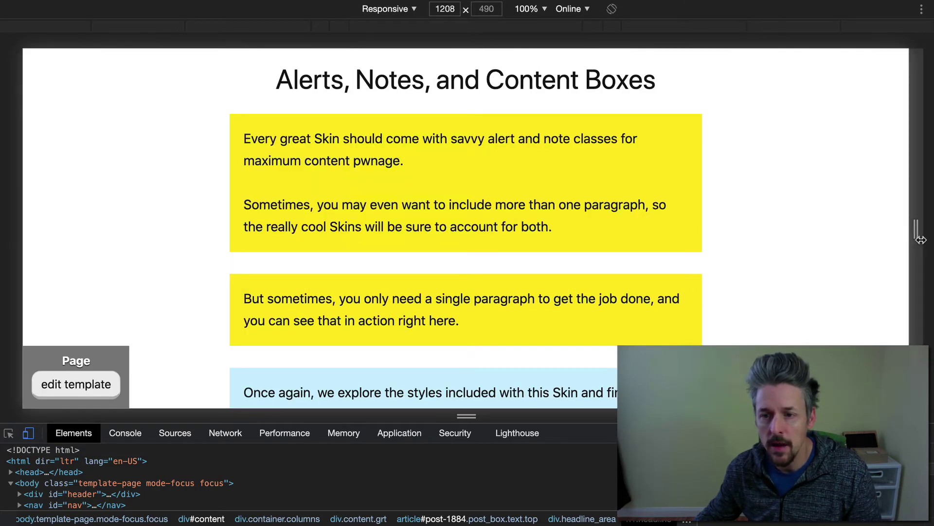
pyautogui.moveTo(917, 240); pyautogui.dragTo(716, 227)
pyautogui.scroll(10, 639, 204)
pyautogui.scroll(-3, 638, 203)
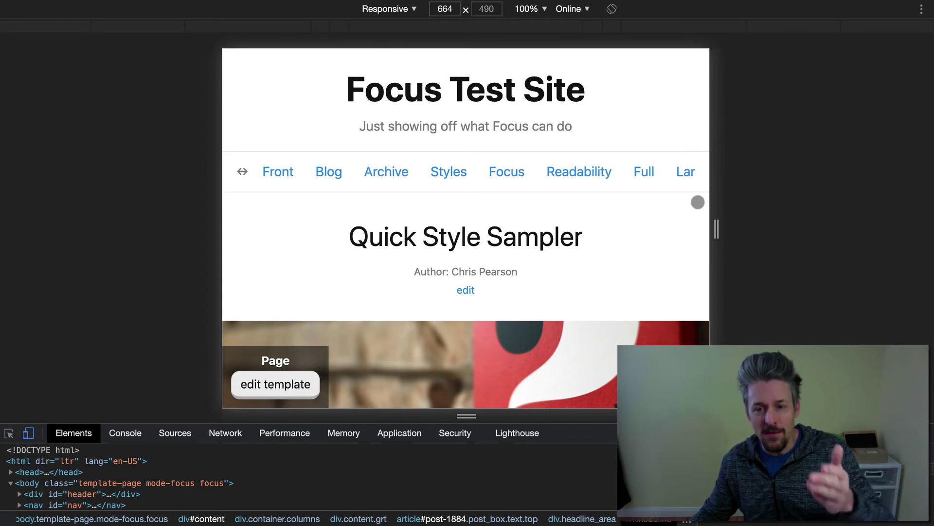
pyautogui.moveTo(716, 227); pyautogui.dragTo(684, 228)
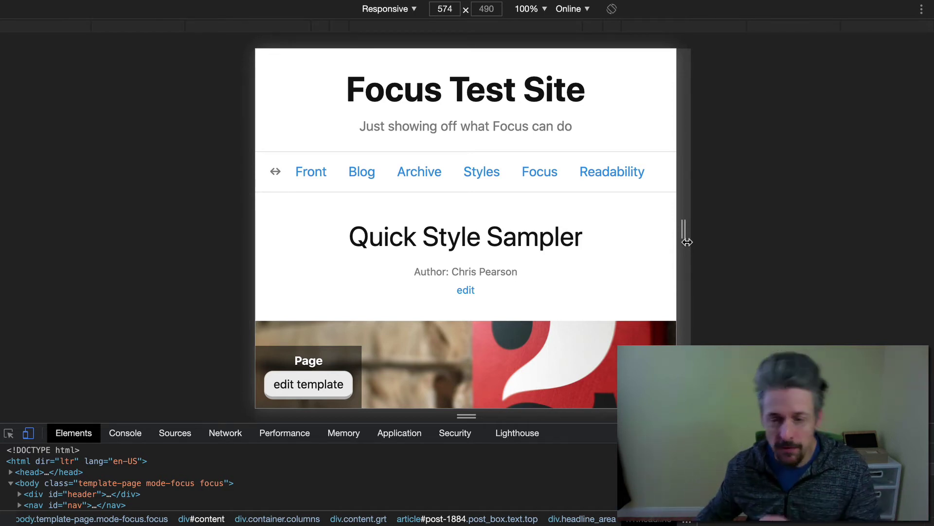
pyautogui.moveTo(688, 242)
pyautogui.mouseDown()
pyautogui.moveTo(634, 234)
pyautogui.moveTo(683, 236)
pyautogui.mouseUp()
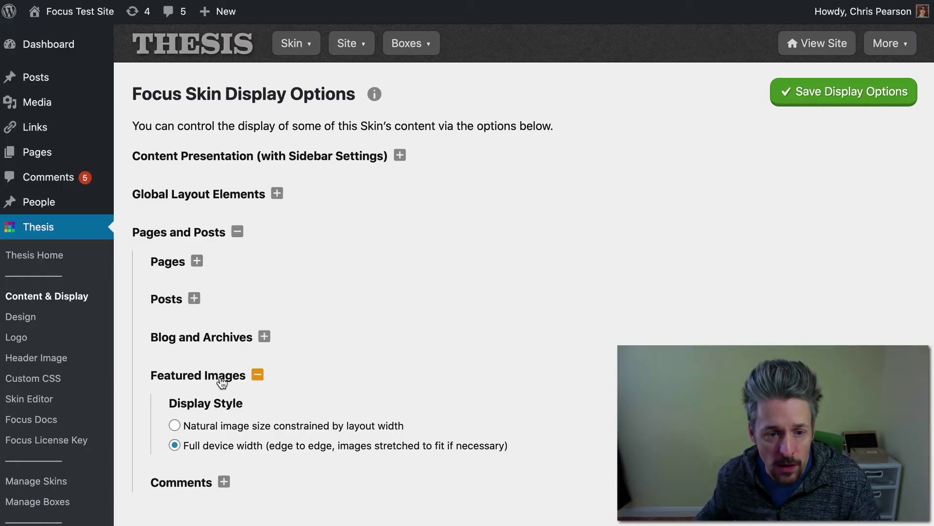
# Collapse Featured Images and Pages and Posts, then expand Content Presentation's centering options
pyautogui.click(222, 374)
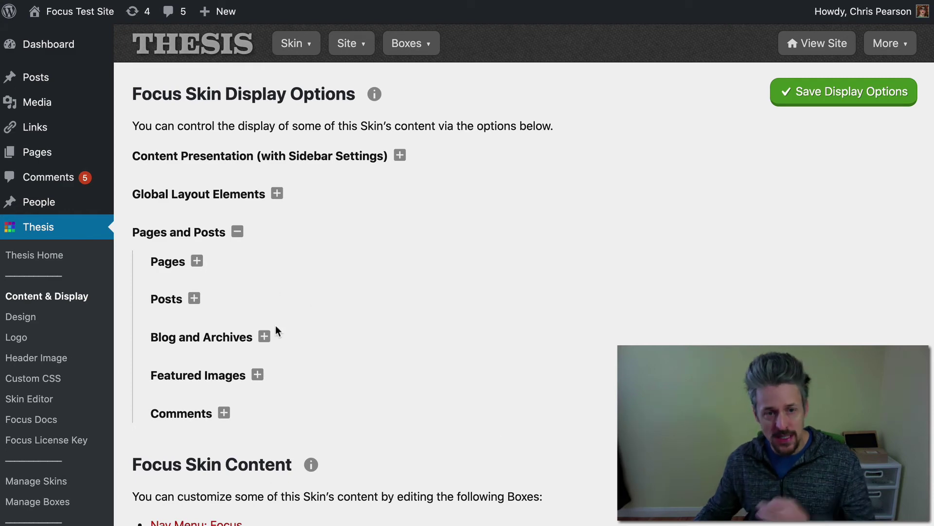
pyautogui.click(195, 234)
pyautogui.click(222, 156)
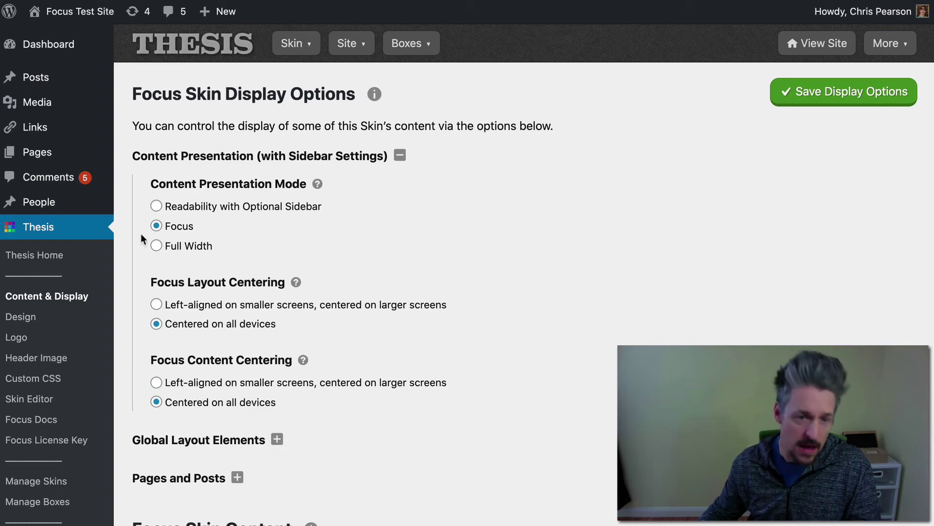
pyautogui.scroll(-4, 250, 442)
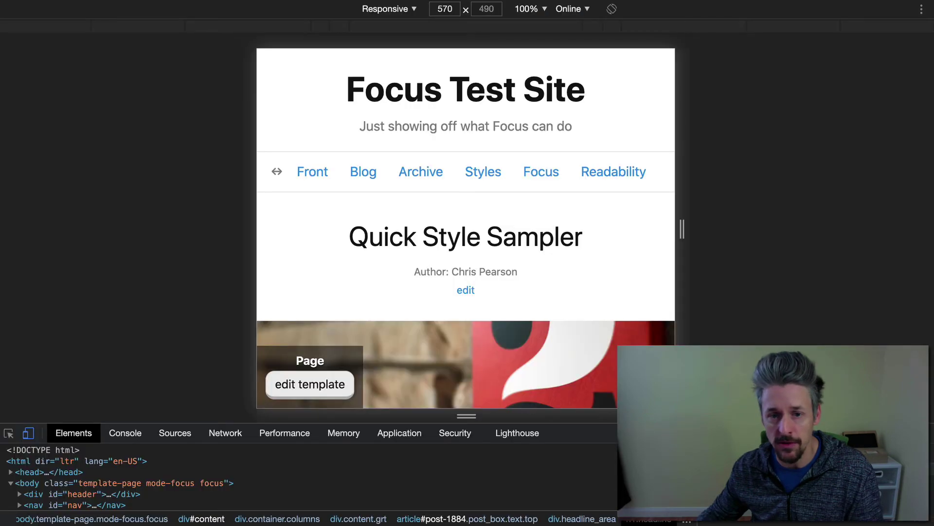
# Set Focus Content Centering to left-aligned on smaller screens, save, and reload the preview
pyautogui.scroll(-8, 603, 294)
pyautogui.scroll(-15, 603, 293)
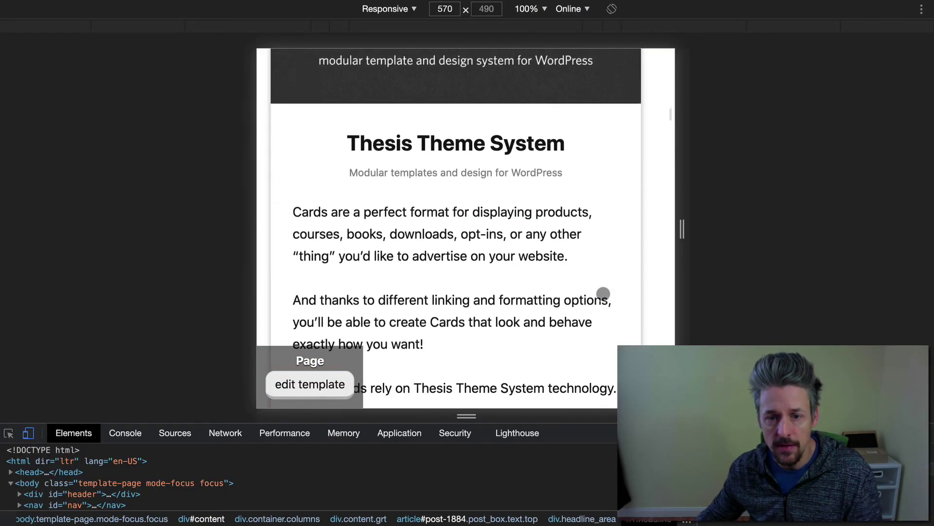
pyautogui.press('Home')
pyautogui.scroll(-10, 603, 293)
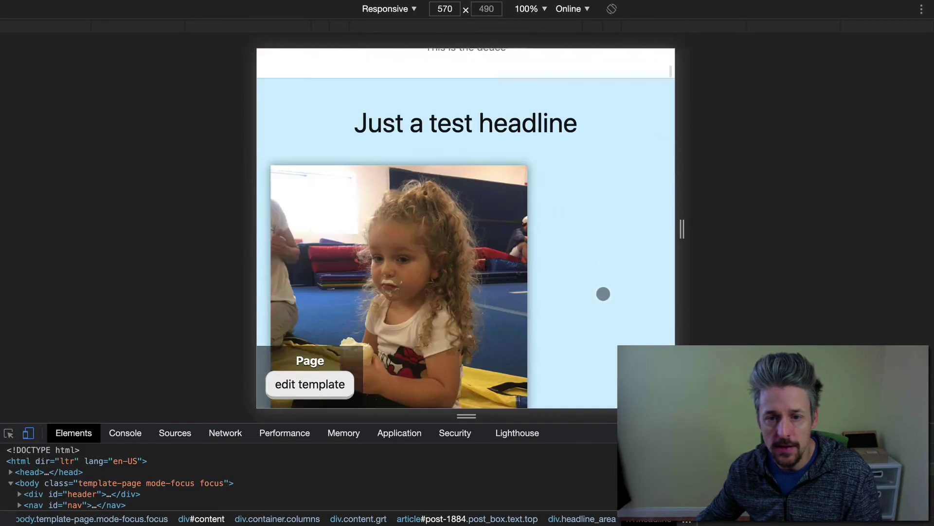
pyautogui.scroll(-12, 603, 293)
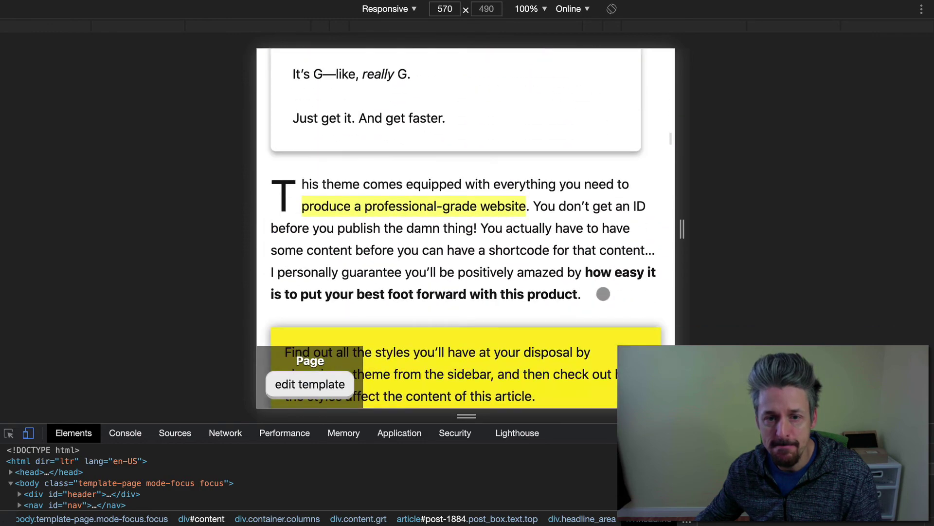
pyautogui.scroll(2, 603, 294)
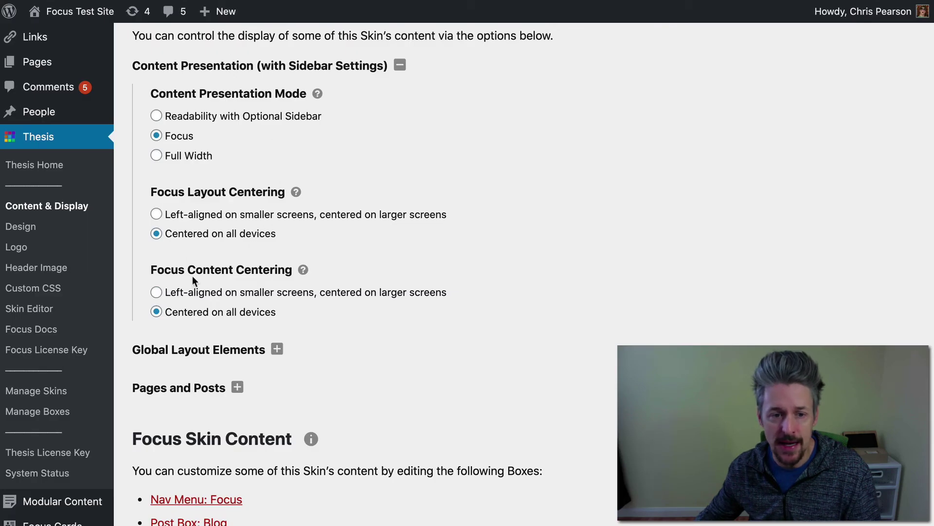
pyautogui.click(190, 294)
pyautogui.scroll(2, 676, 285)
pyautogui.click(869, 95)
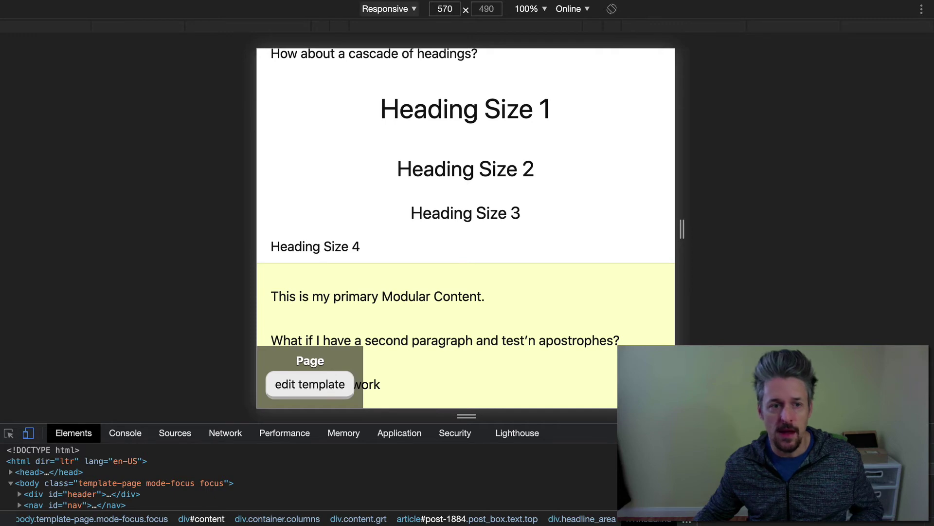
pyautogui.press('super+r')
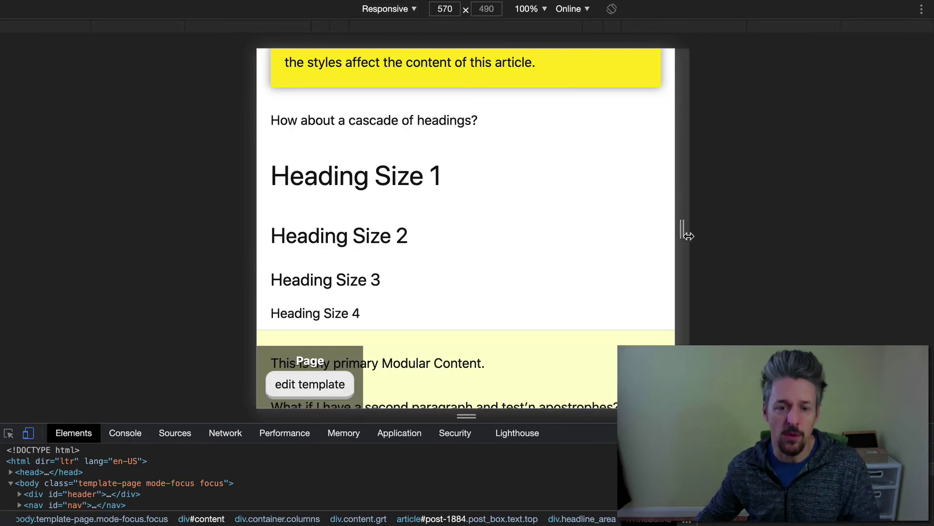
pyautogui.moveTo(688, 235); pyautogui.dragTo(667, 230)
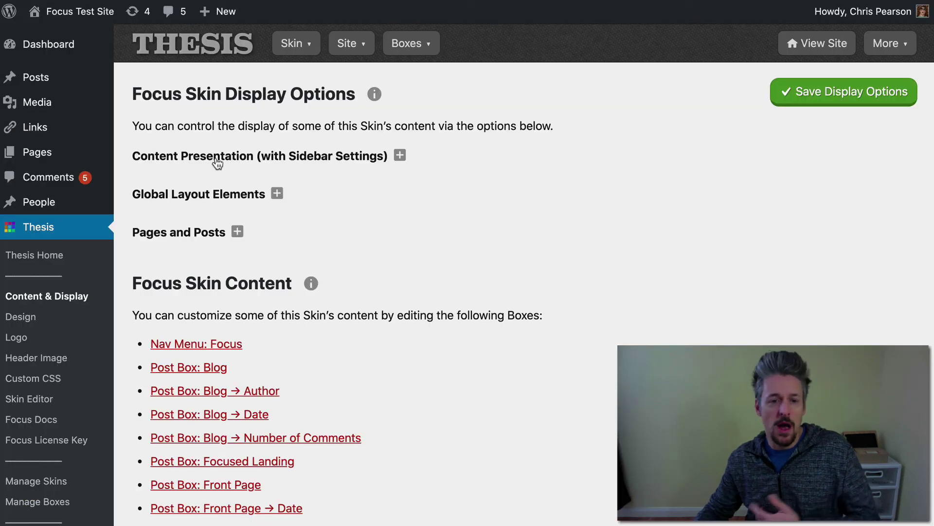
# Restore centering on all devices, save, and resize the preview between 342 and 984 px
pyautogui.click(217, 164)
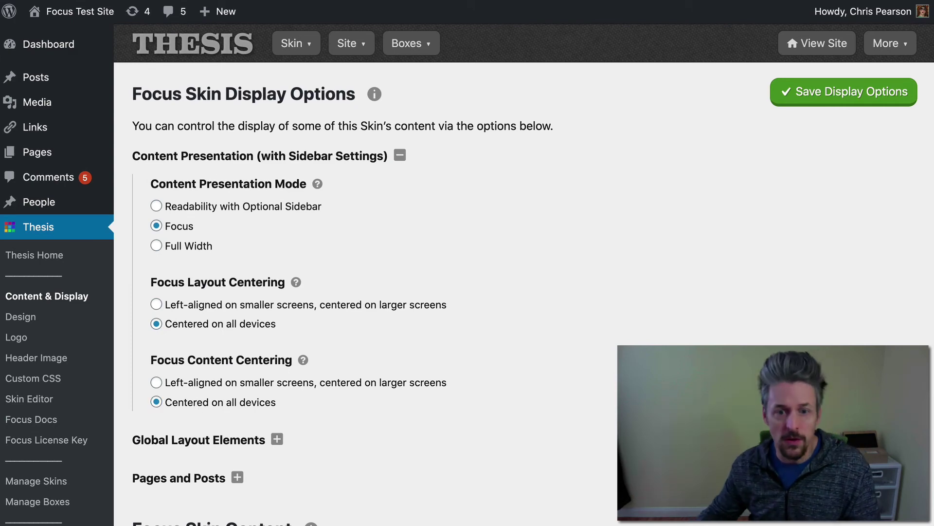
pyautogui.click(843, 91)
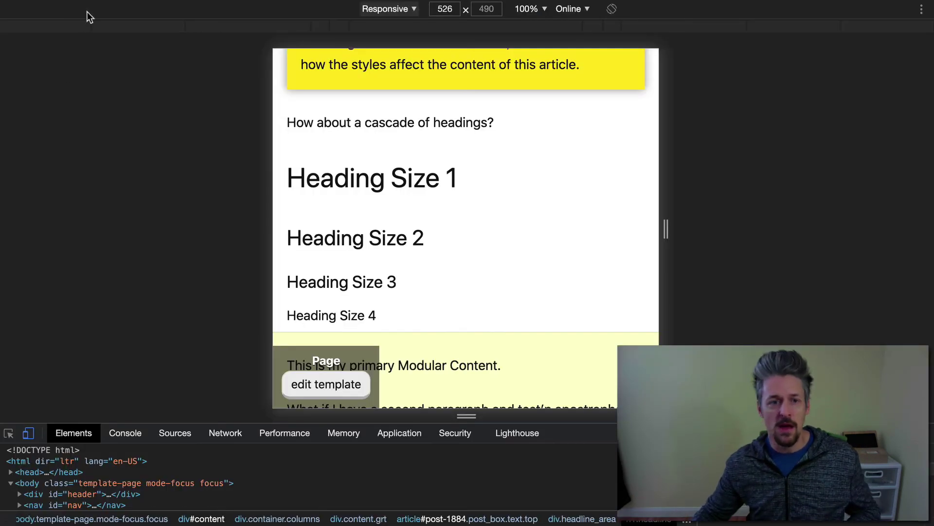
pyautogui.moveTo(664, 228); pyautogui.dragTo(595, 244)
pyautogui.scroll(-10, 548, 263)
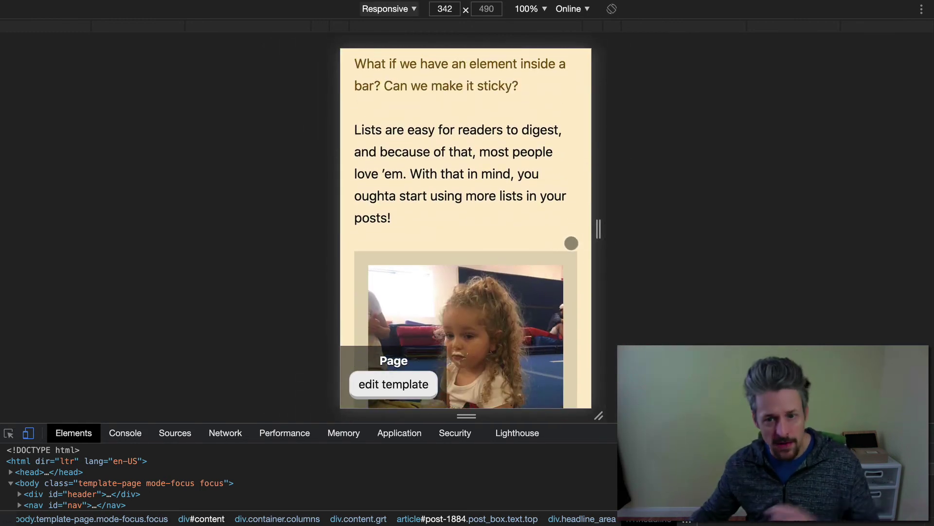
pyautogui.moveTo(599, 233); pyautogui.dragTo(903, 260)
pyautogui.scroll(3, 792, 326)
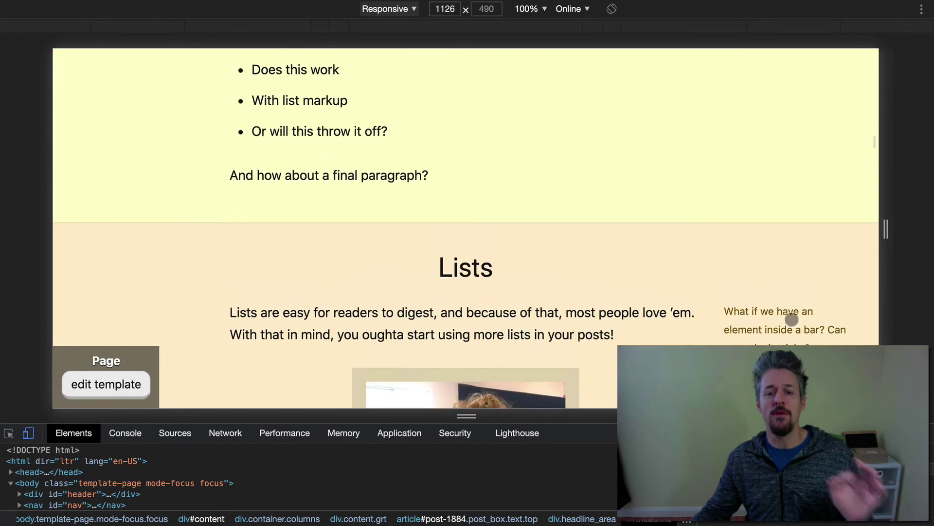
pyautogui.scroll(3, 792, 318)
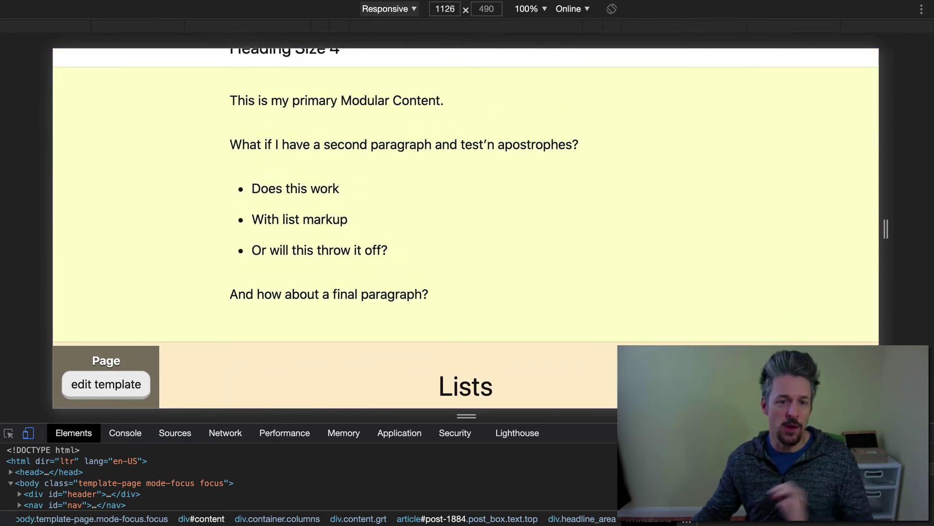
pyautogui.hotkey('ctrl', 'Tab')
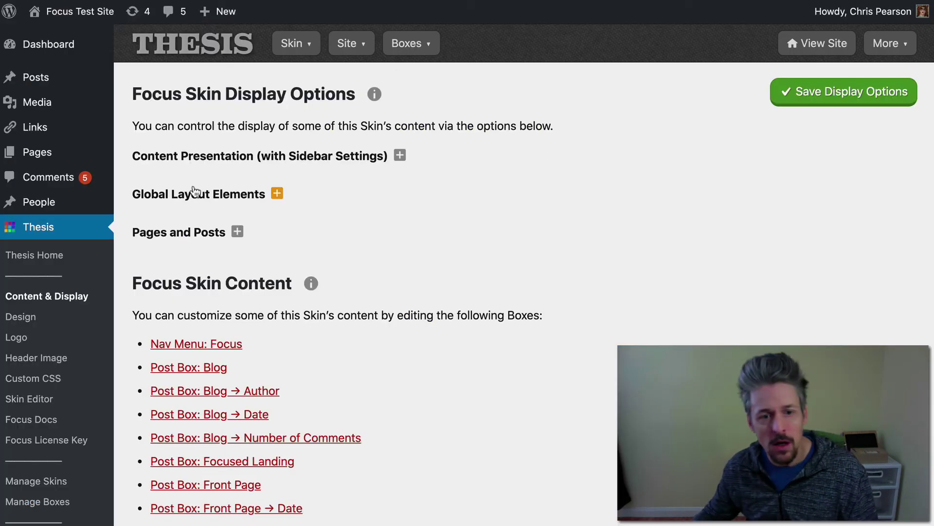
# Save Focus Layout Centering as left-aligned on smaller screens and return to the preview
pyautogui.click(246, 156)
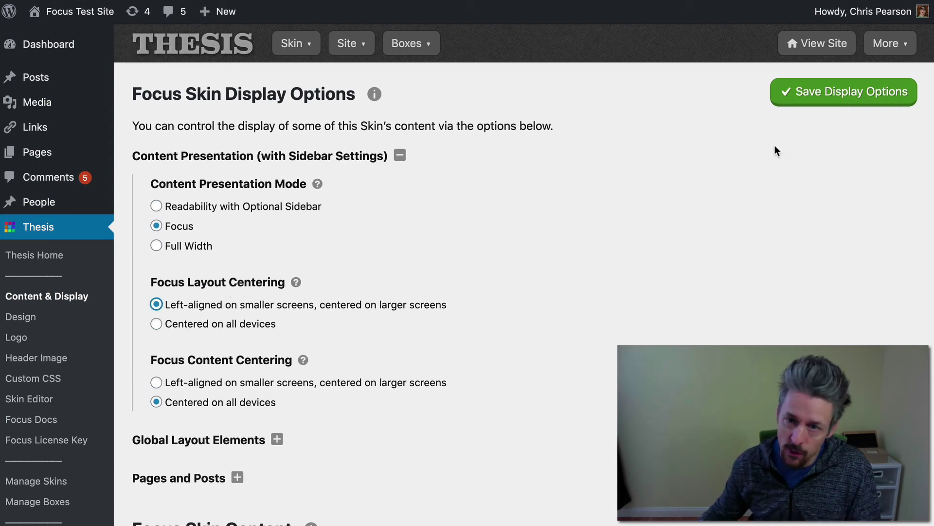
pyautogui.click(822, 100)
pyautogui.hotkey('ctrl', 'Tab')
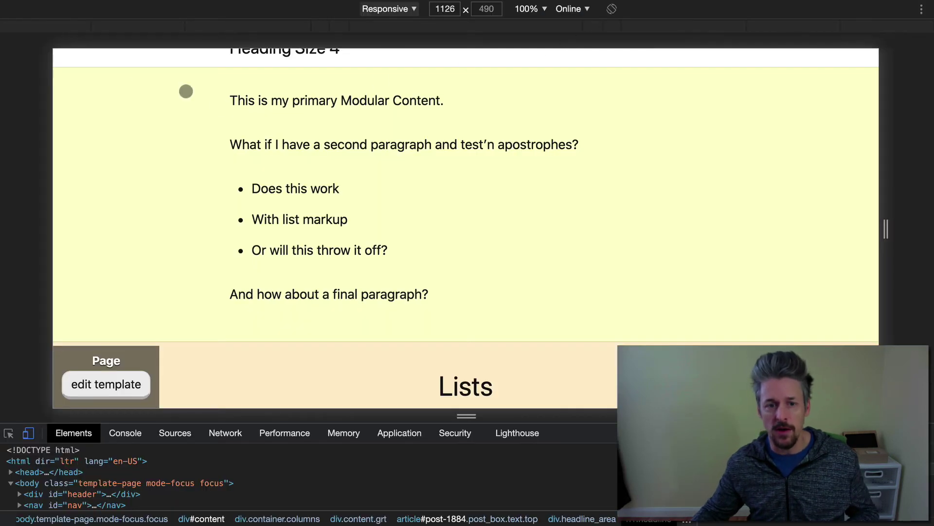
# Reload the sampler preview and resize it from about 1036 px to phone width, then 1200 px
pyautogui.press('super+r')
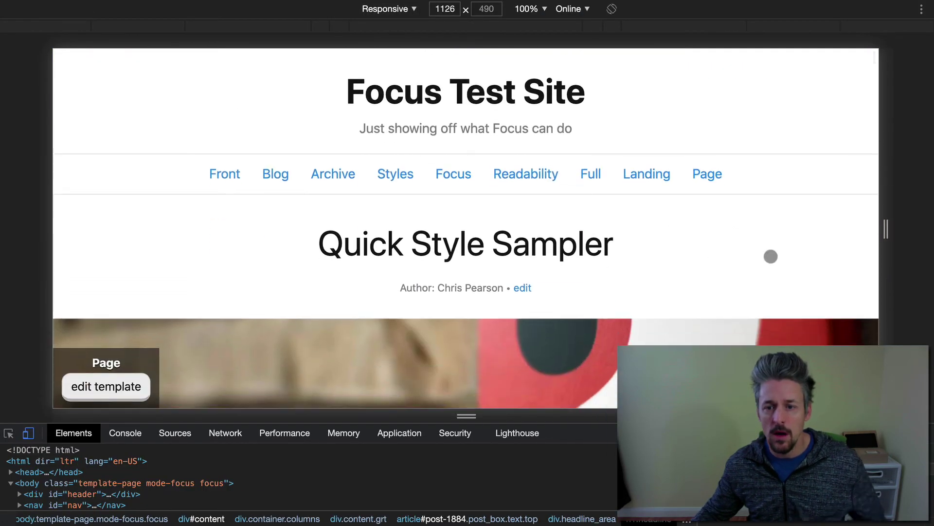
pyautogui.moveTo(886, 231); pyautogui.dragTo(714, 225)
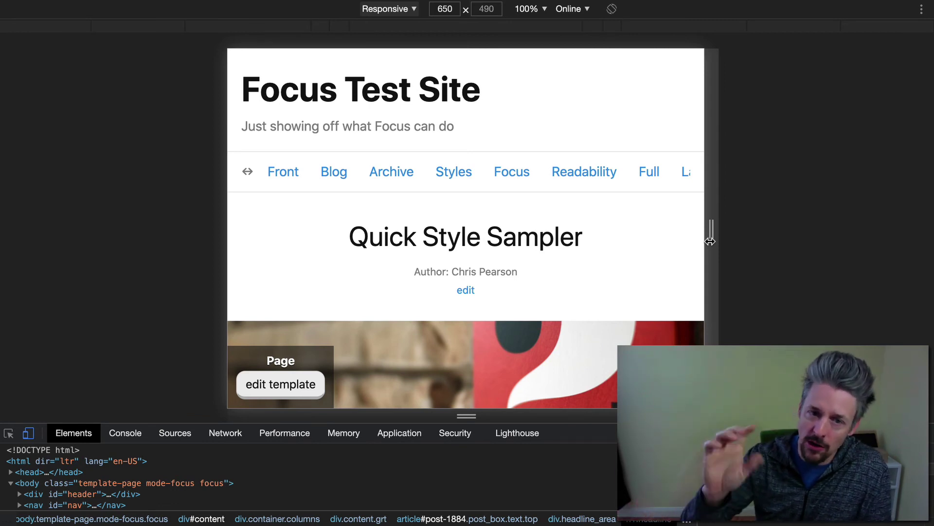
pyautogui.moveTo(710, 242); pyautogui.dragTo(802, 254)
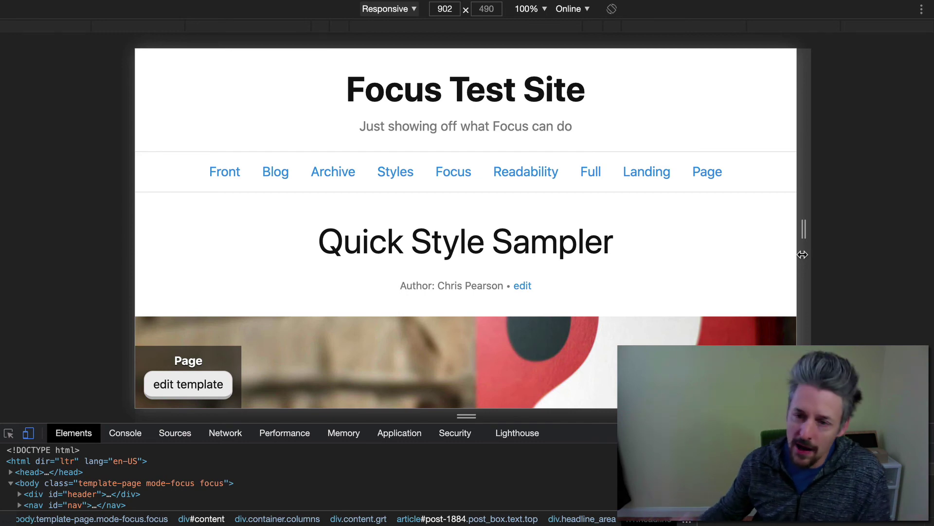
pyautogui.moveTo(802, 254); pyautogui.dragTo(912, 254)
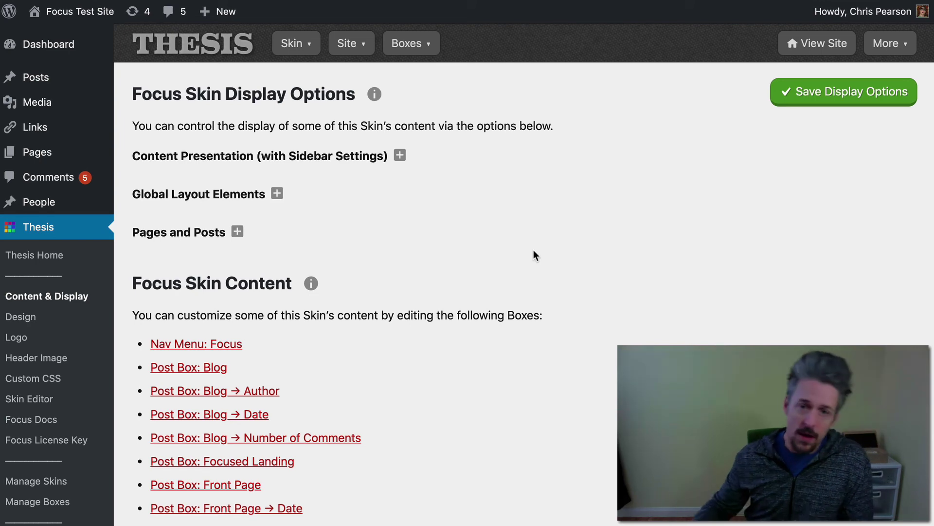
pyautogui.hotkey('ctrl', 'Tab')
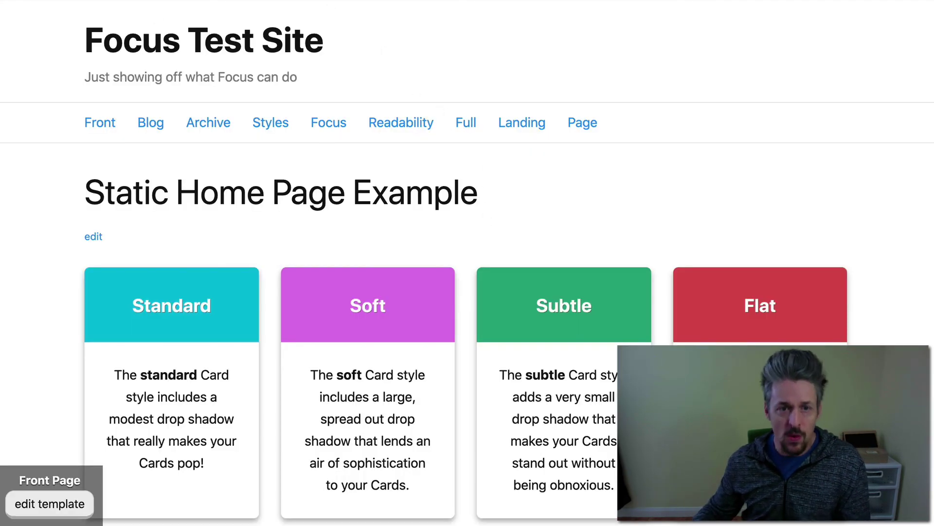
pyautogui.press('super+r')
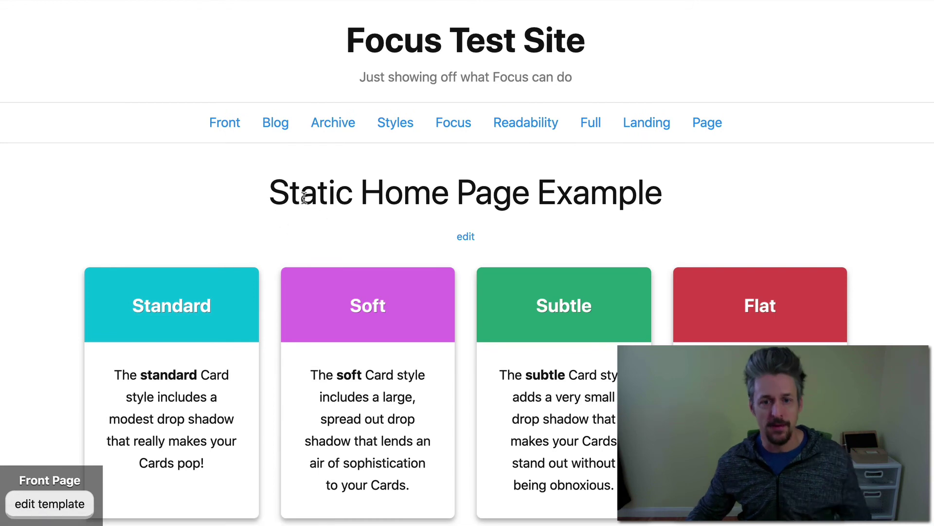
pyautogui.moveTo(288, 197); pyautogui.dragTo(574, 195)
pyautogui.click(590, 193)
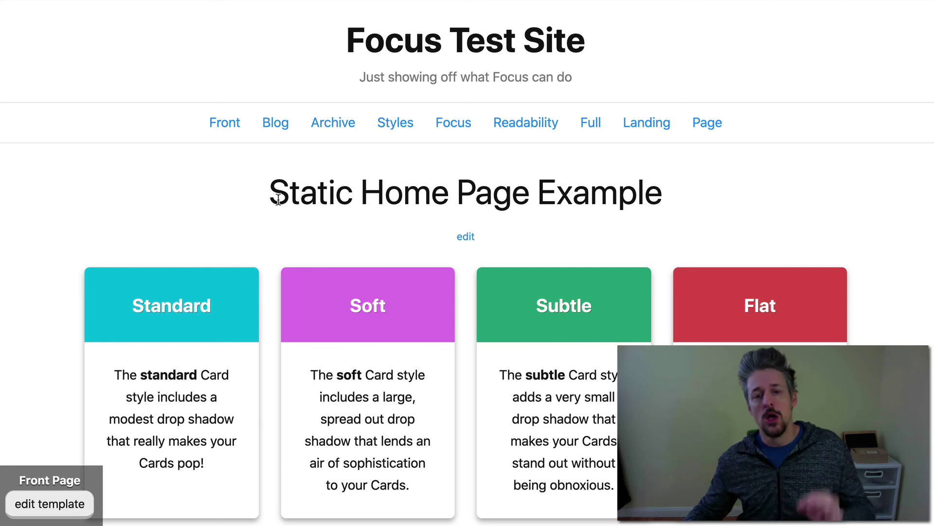
pyautogui.tripleClick(327, 200)
pyautogui.click(327, 200)
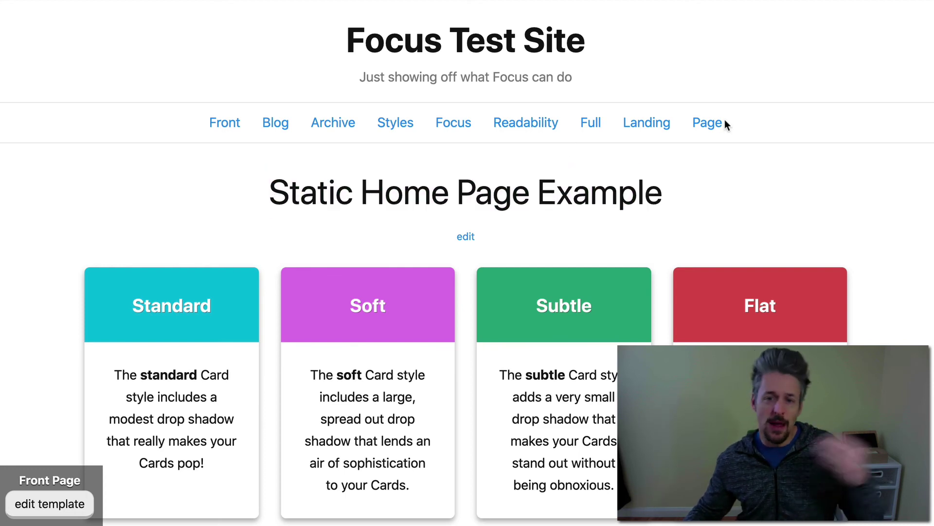
pyautogui.rightClick(726, 122)
pyautogui.click(710, 123)
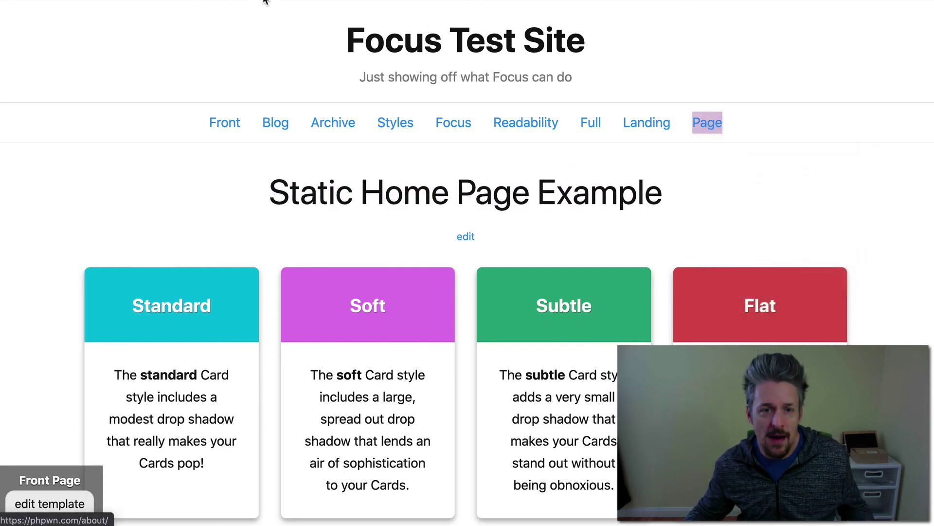
pyautogui.moveTo(403, 231); pyautogui.dragTo(503, 235)
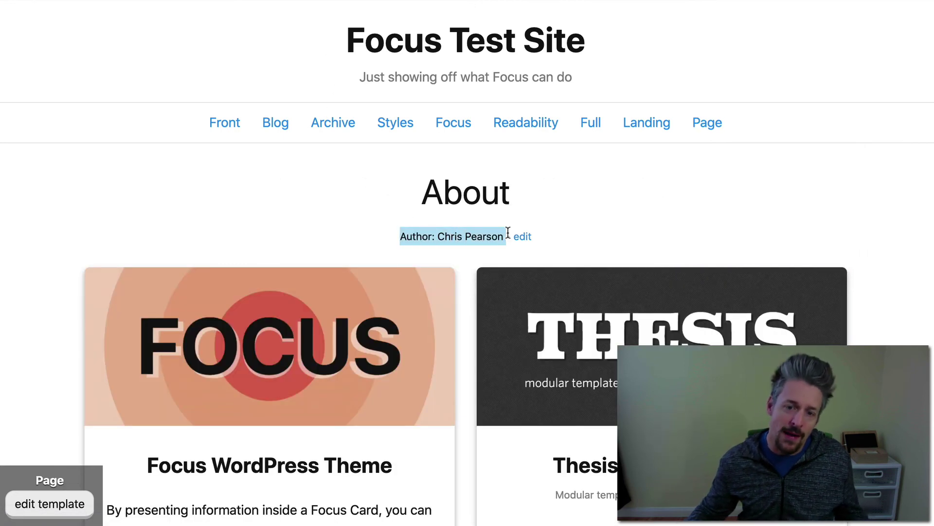
pyautogui.click(489, 161)
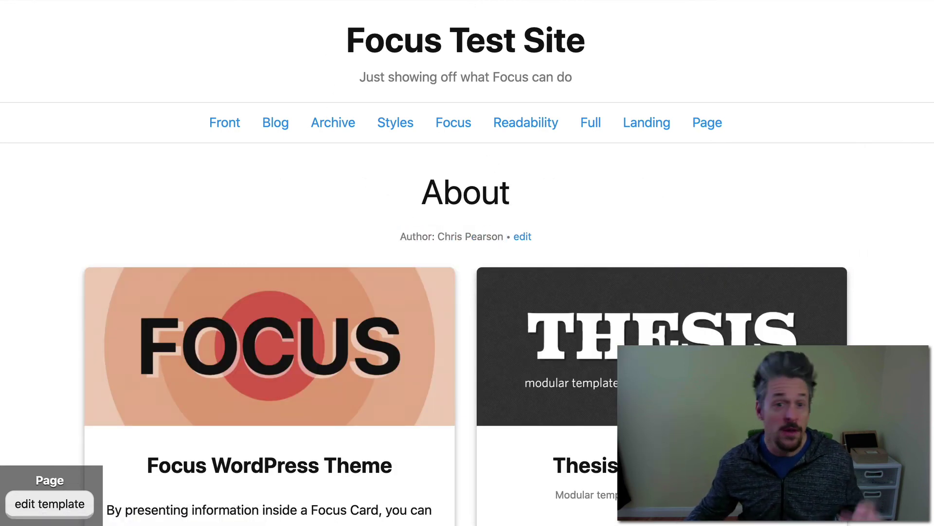
pyautogui.press('super+bracketleft')
pyautogui.press('super+bracketleft')
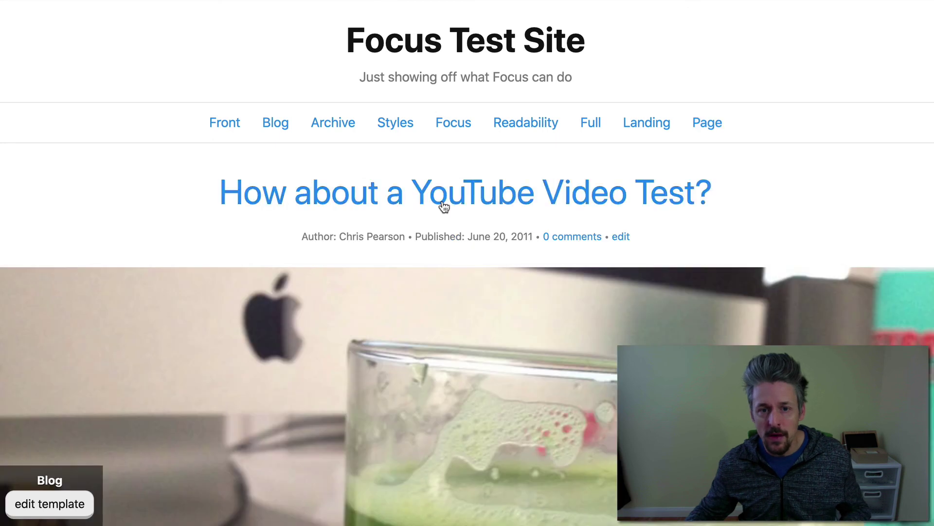
pyautogui.moveTo(301, 238); pyautogui.dragTo(475, 236)
pyautogui.click(330, 237)
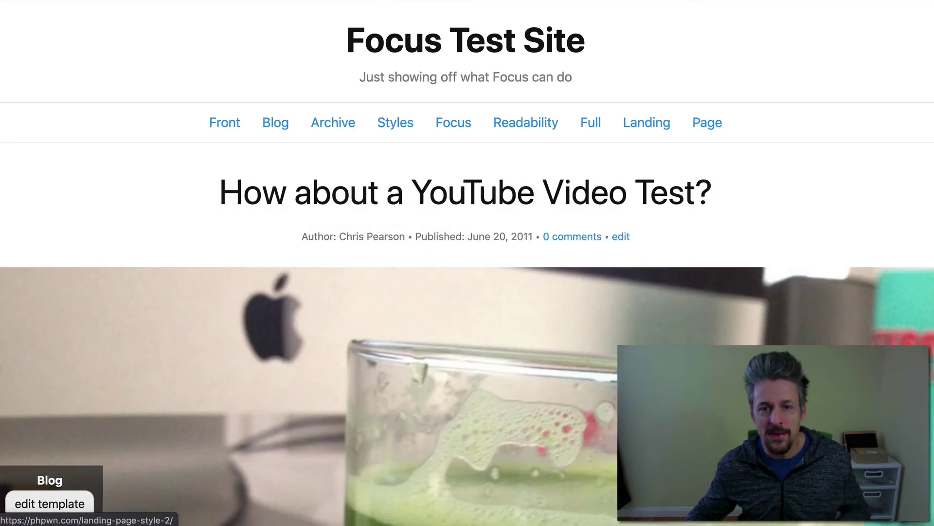
pyautogui.press('super+bracketright')
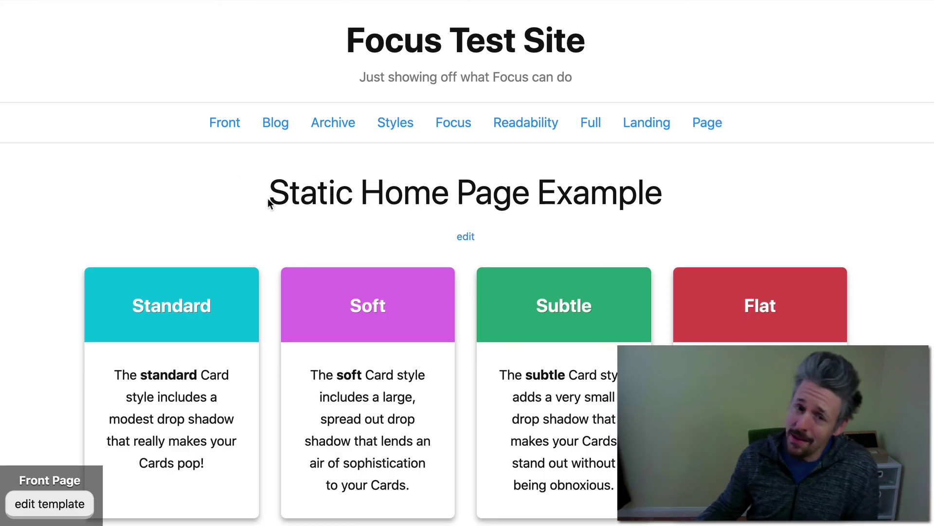
pyautogui.moveTo(267, 198); pyautogui.dragTo(286, 199)
pyautogui.click(295, 199)
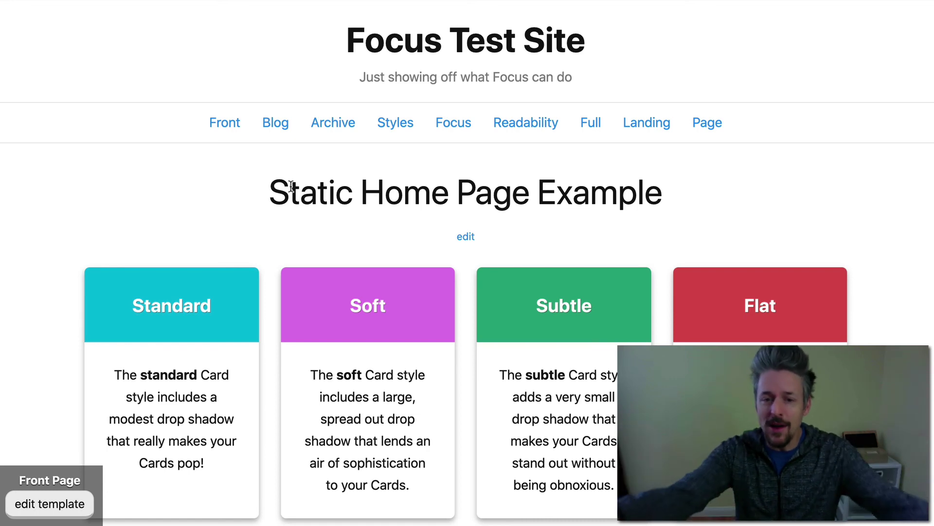
pyautogui.moveTo(276, 189); pyautogui.dragTo(299, 195)
pyautogui.click(662, 194)
pyautogui.click(284, 195)
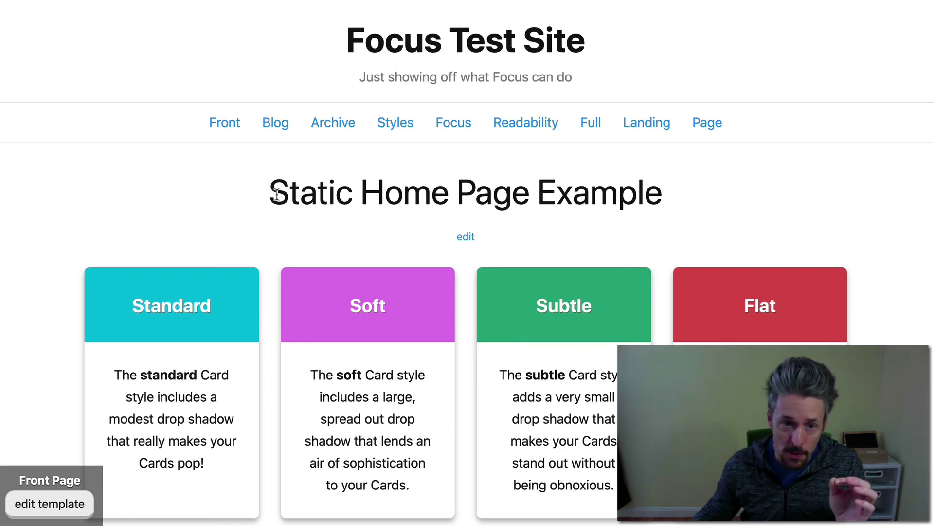
pyautogui.moveTo(262, 195); pyautogui.dragTo(676, 197)
pyautogui.click(676, 197)
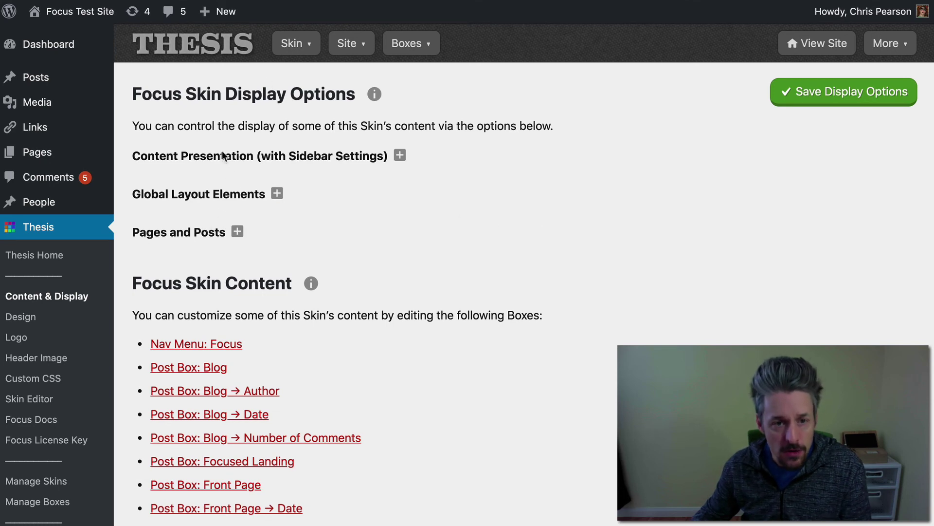
# Set Pages and Posts > Pages > Front Page to 'No headline or byline' and save
pyautogui.click(182, 237)
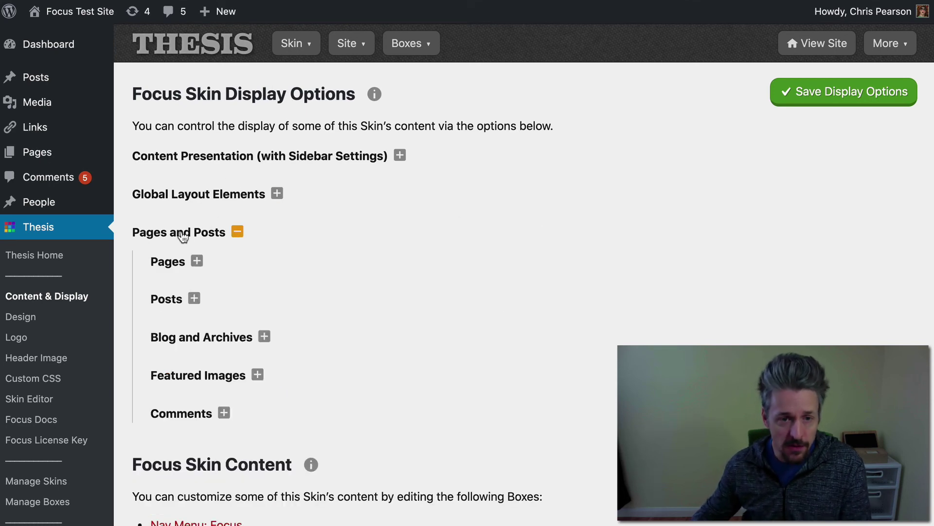
pyautogui.click(170, 272)
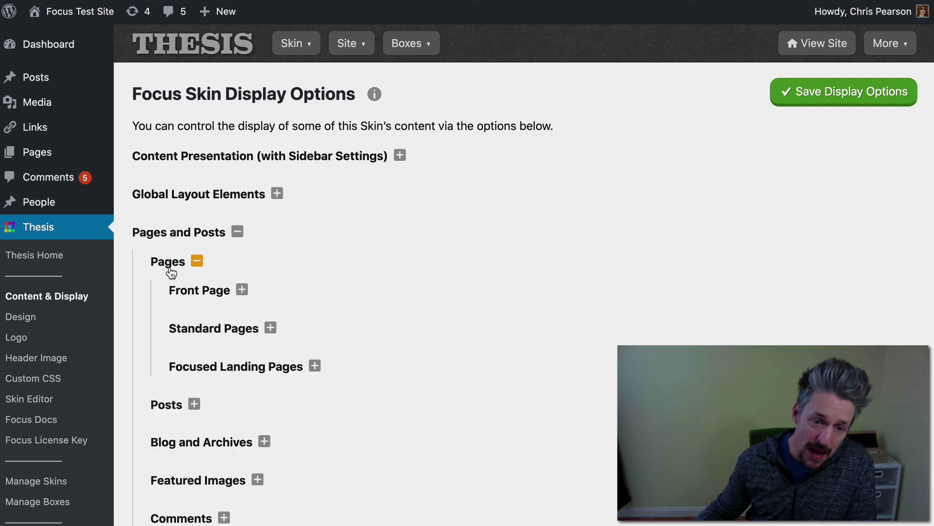
pyautogui.click(211, 292)
pyautogui.scroll(-5, 373, 343)
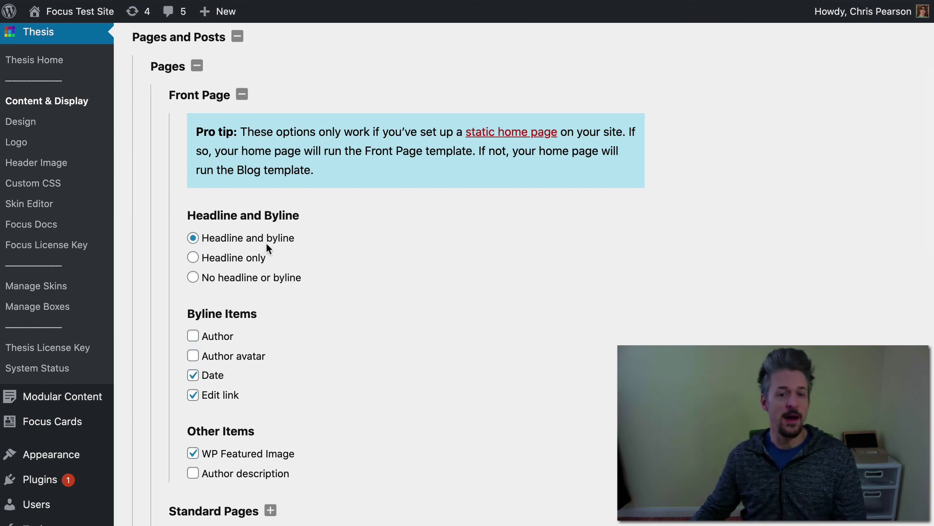
pyautogui.click(242, 278)
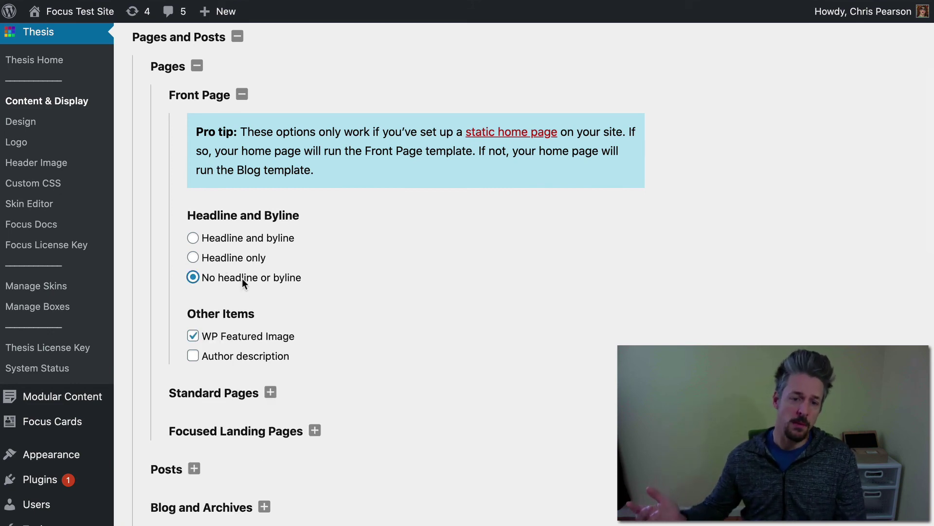
pyautogui.scroll(3, 424, 259)
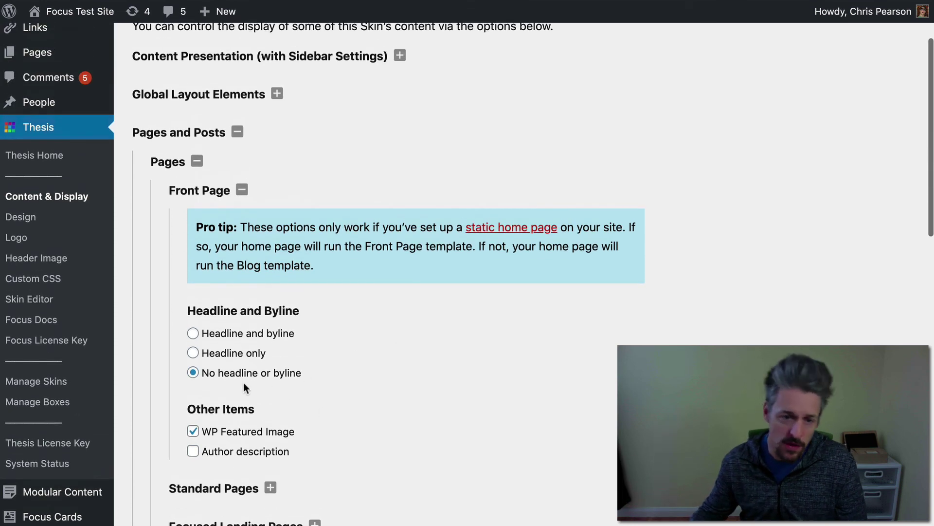
pyautogui.scroll(3, 348, 301)
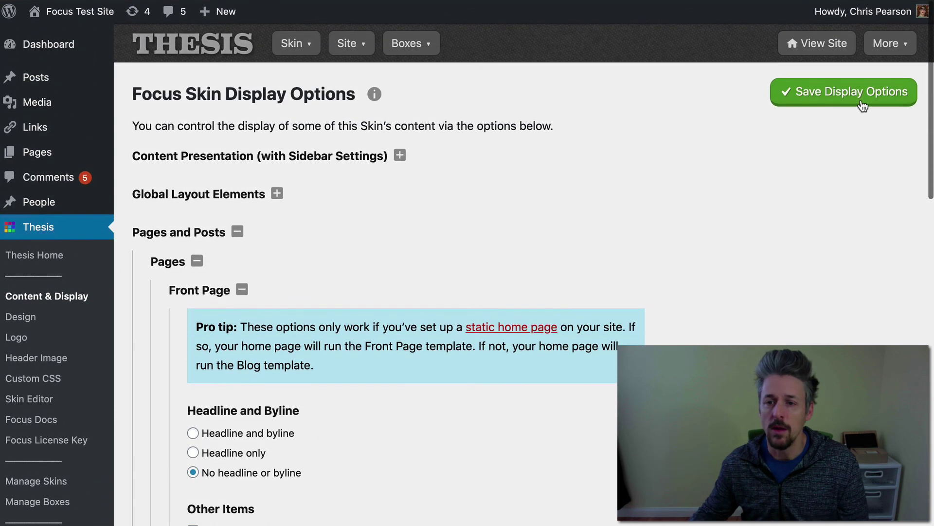
pyautogui.click(813, 102)
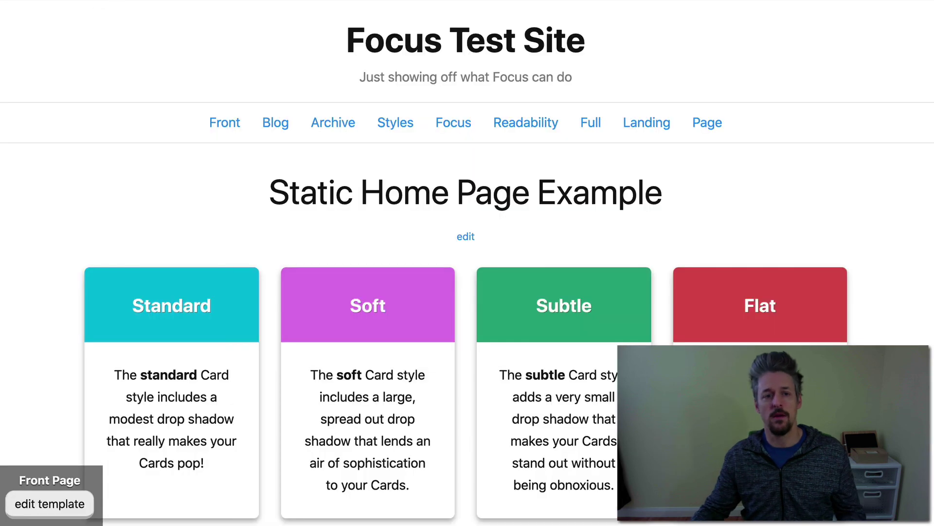
# Reload the front page to confirm the Standard, Soft, Subtle and Flat cards appear without a headline
pyautogui.press('super+r')
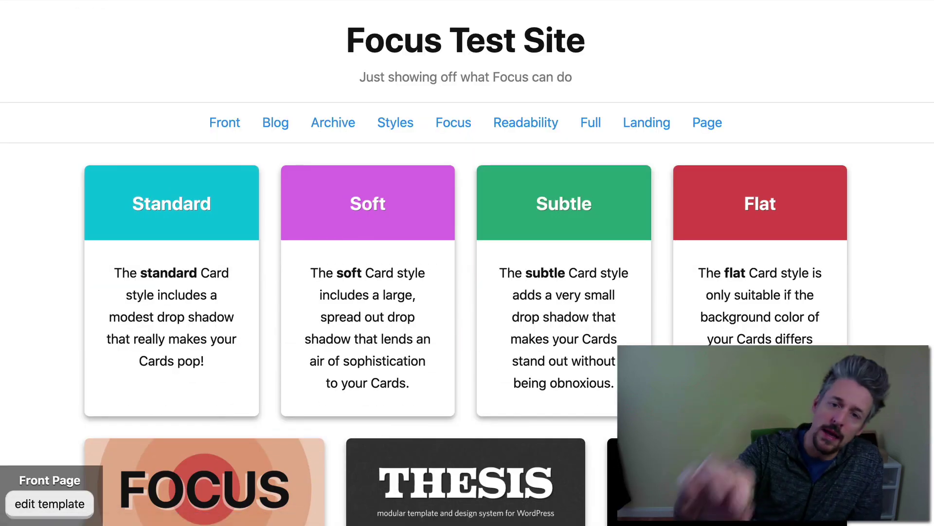
pyautogui.scroll(-1, 467, 262)
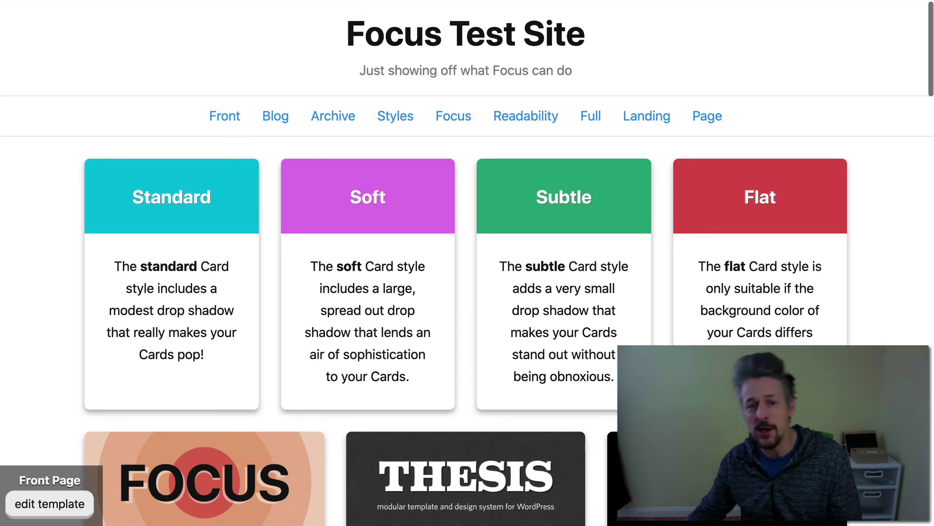